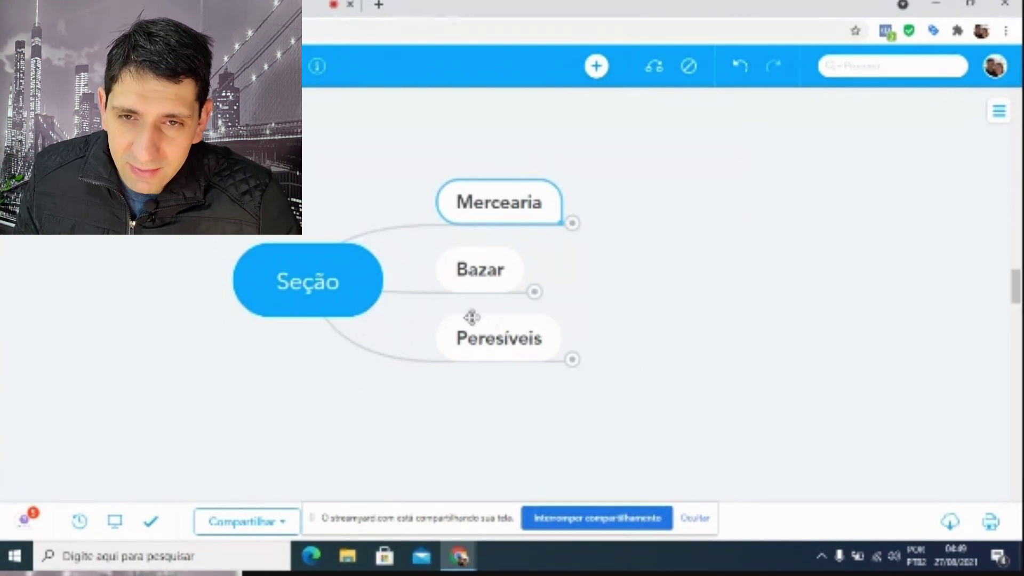
Expand the Bazar section and its Grupos node to show the product groups beneath it.
drag(633, 288, 536, 290)
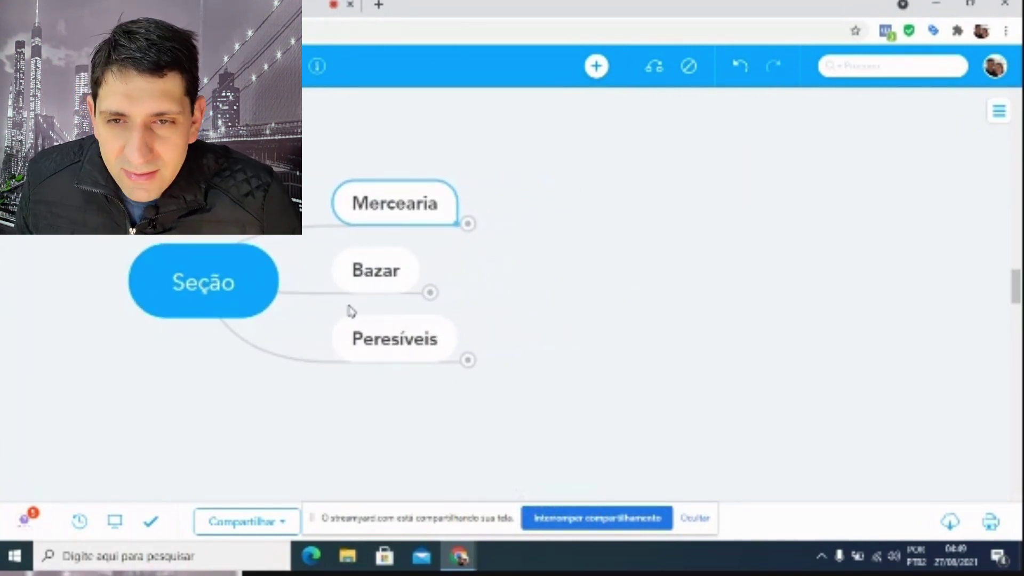
click(430, 293)
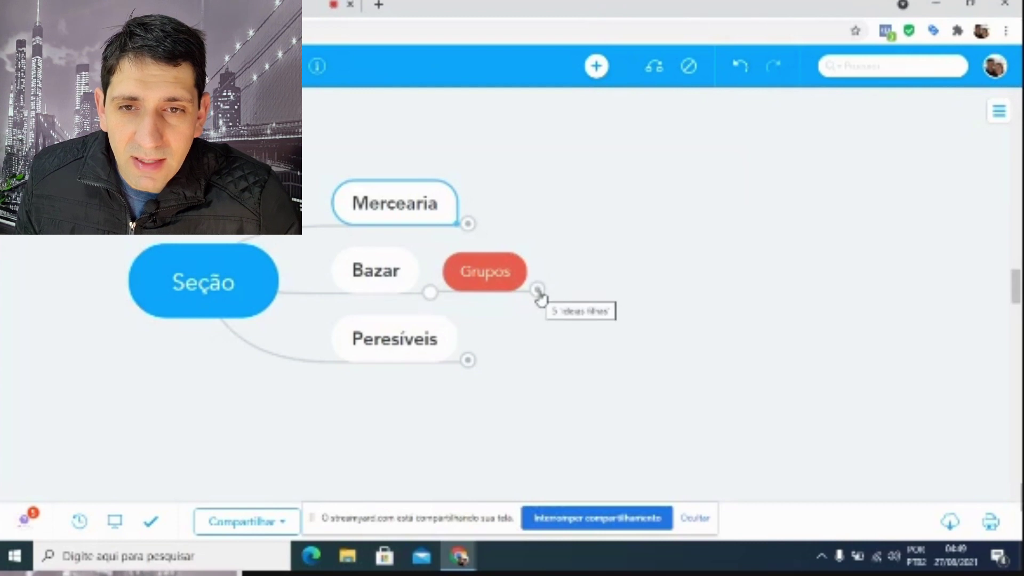
click(539, 289)
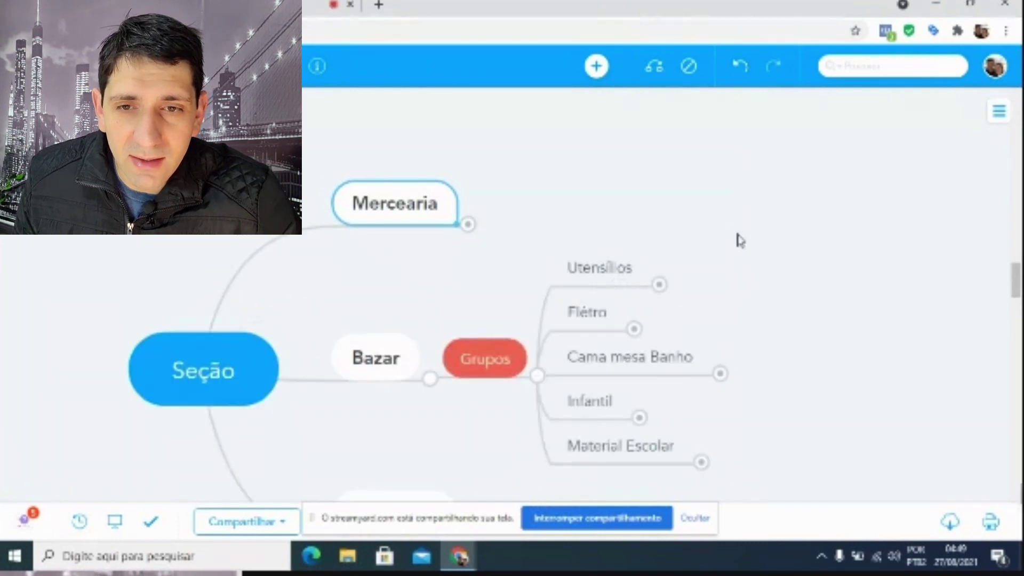
Expand the Utensílios group and its Sub Grupos node to show all of its subgroups.
drag(779, 314, 703, 211)
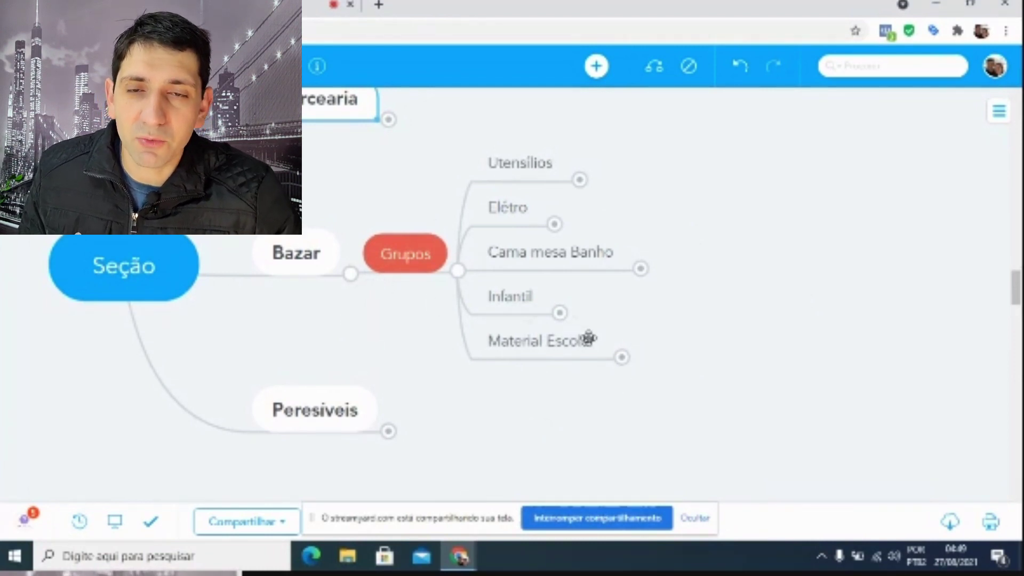
click(580, 180)
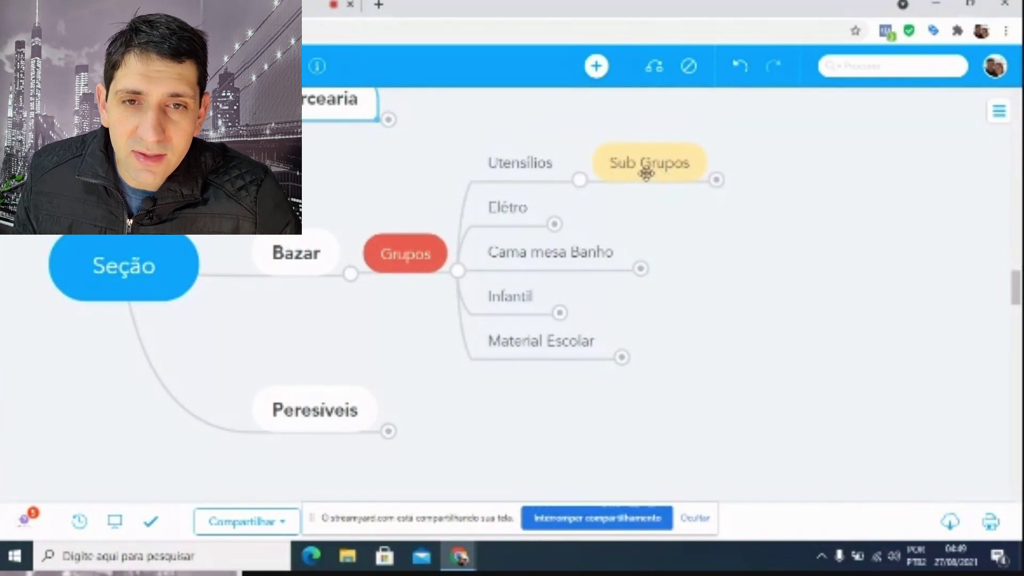
click(717, 181)
drag(671, 365, 528, 315)
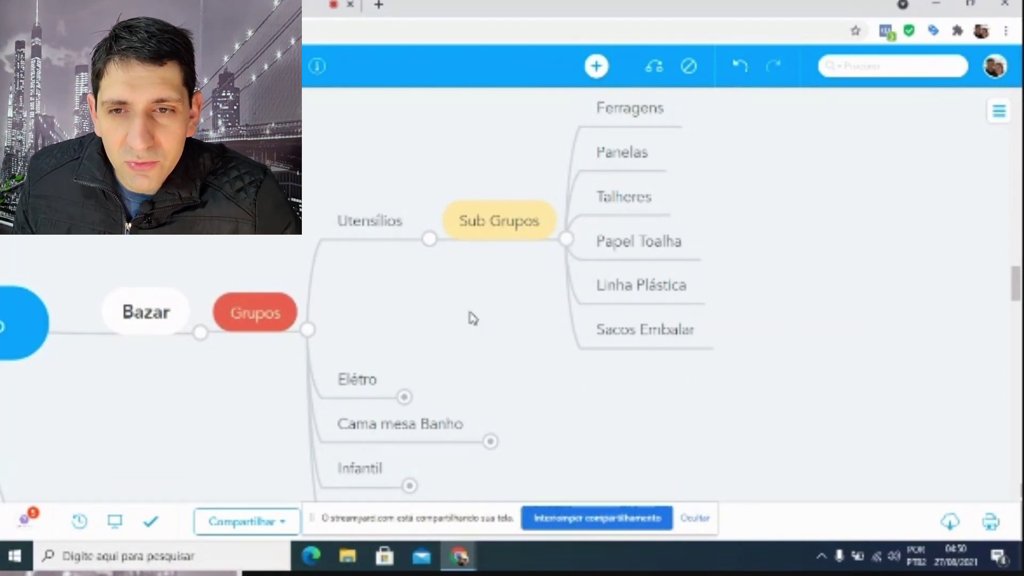
Expand the Elétro group and its Sub Grupos node to show the subgroups it contains.
drag(466, 309, 441, 183)
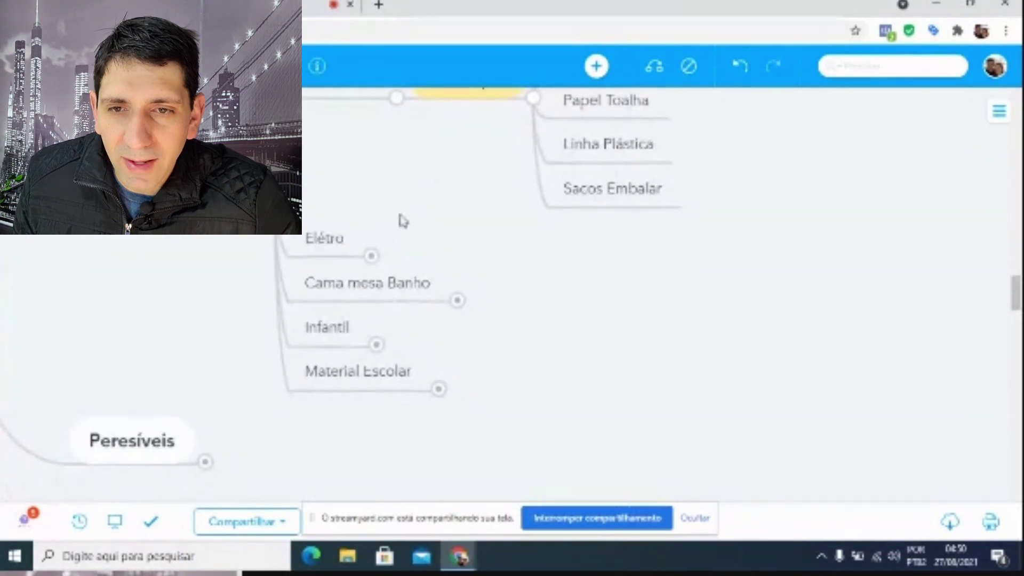
click(372, 256)
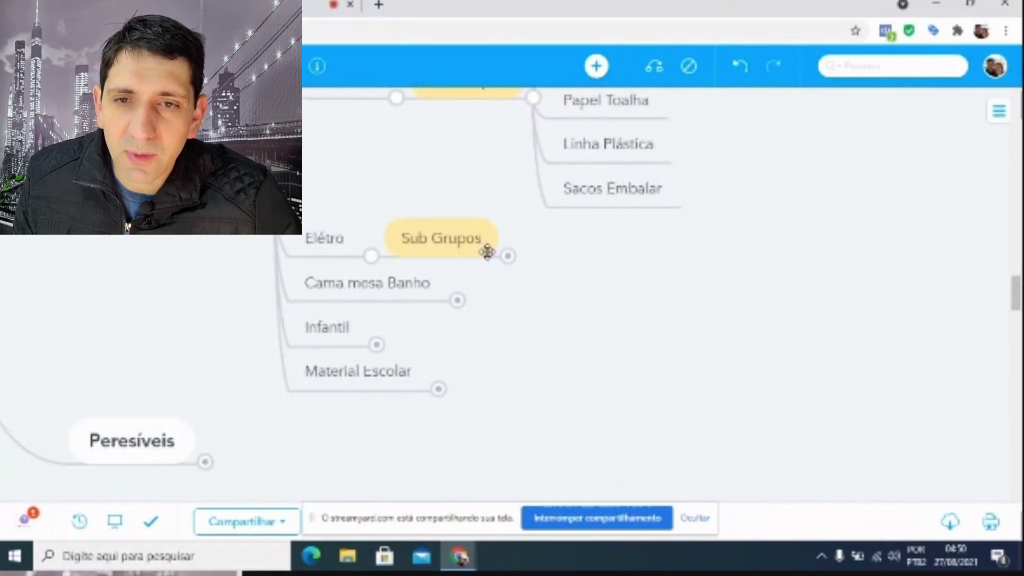
click(508, 256)
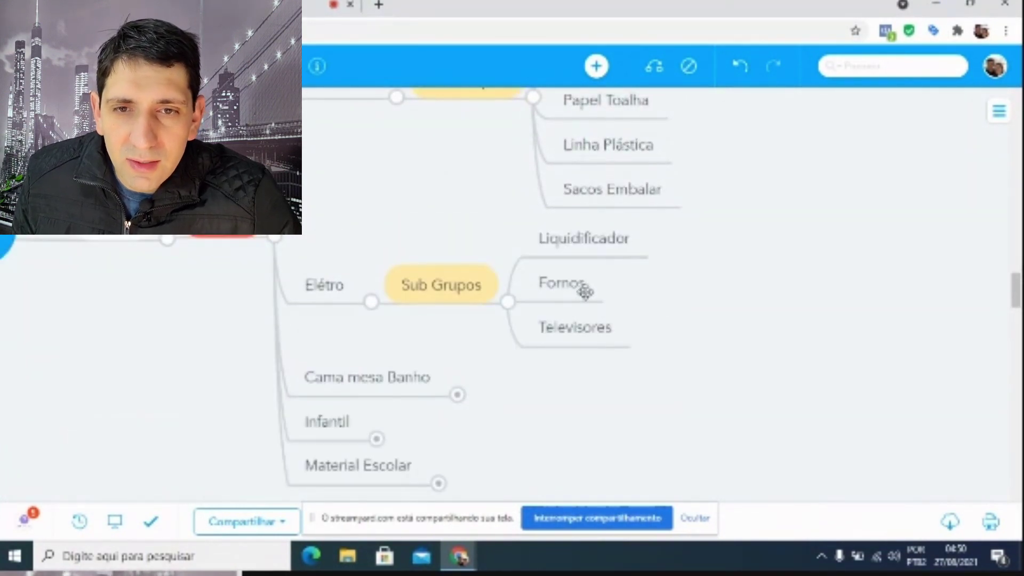
Expand the Cama mesa Banho group and its Sub Grupos node to show its subgroups.
drag(646, 389, 736, 376)
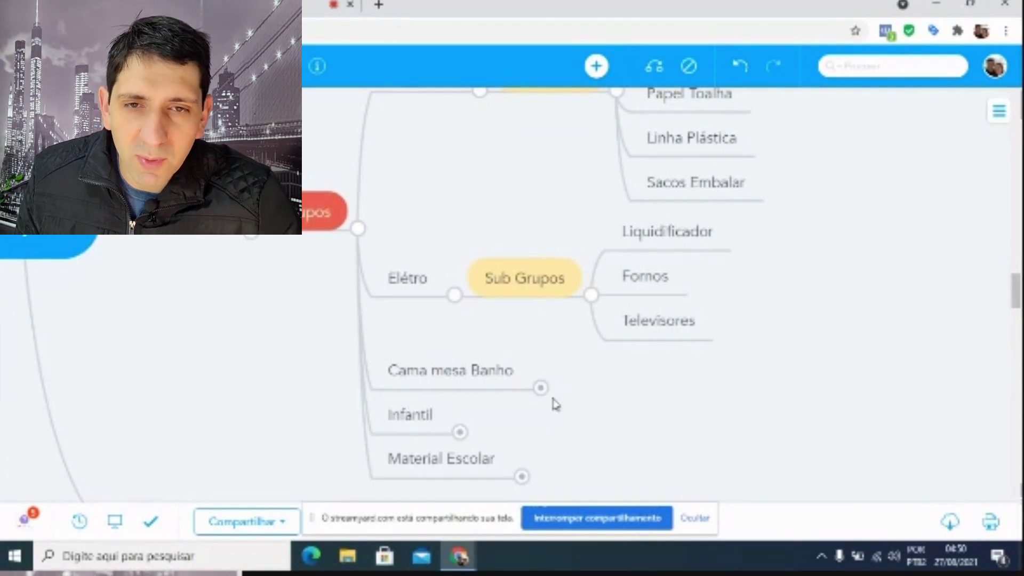
drag(650, 381, 637, 307)
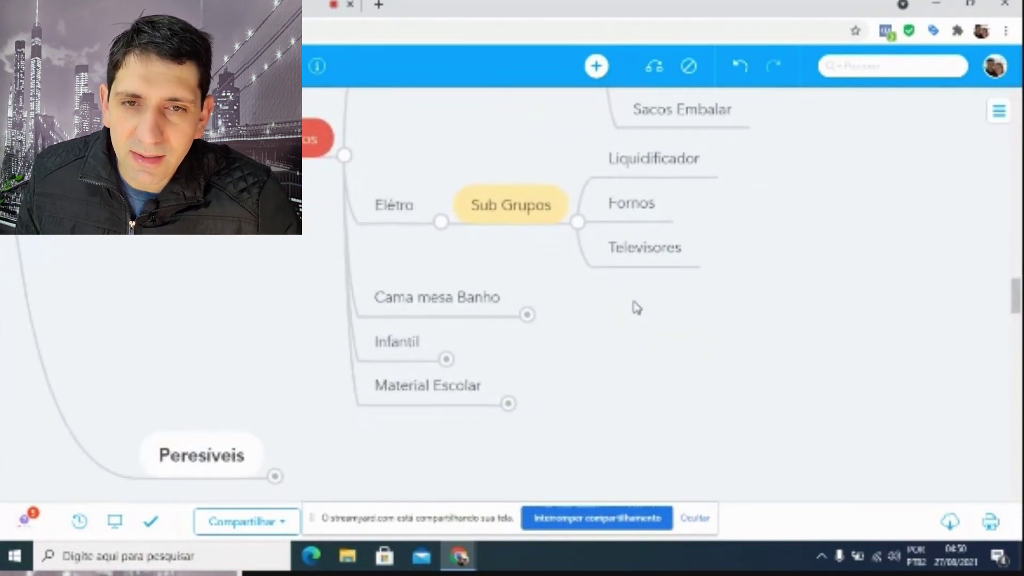
click(527, 317)
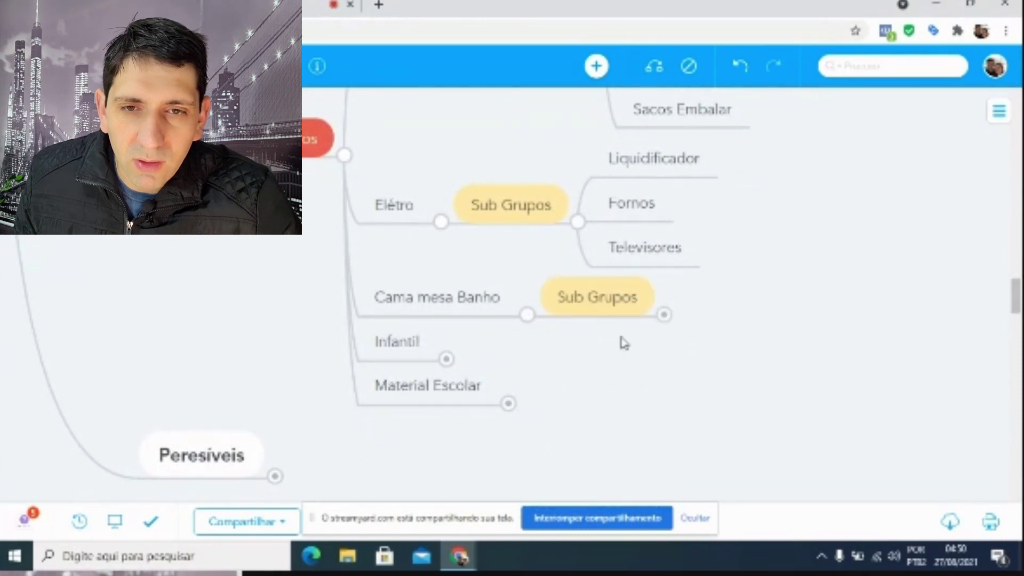
click(663, 314)
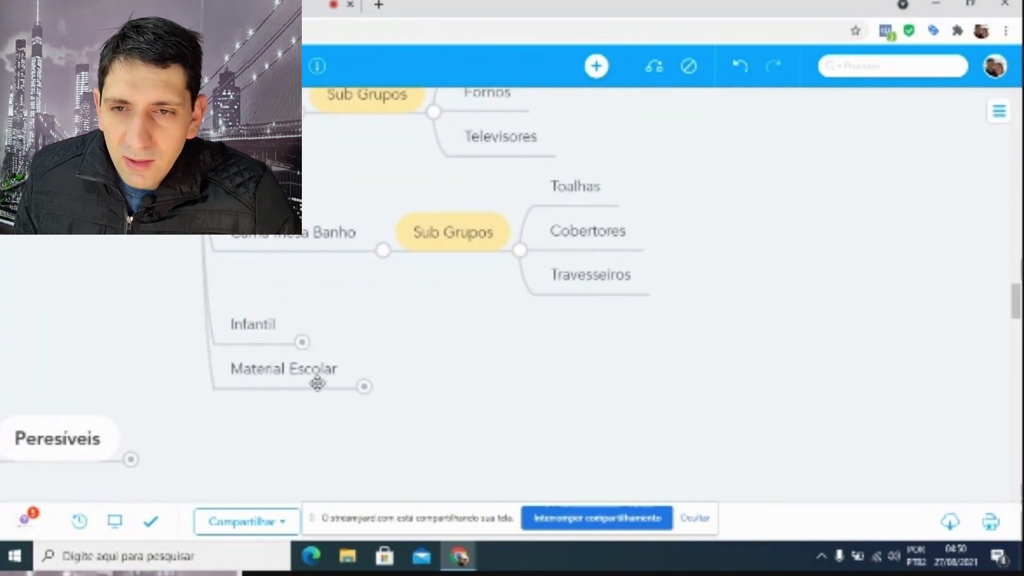
Expand the Infantil and Material Escolar groups together with the Sub Grupo node of each.
click(301, 341)
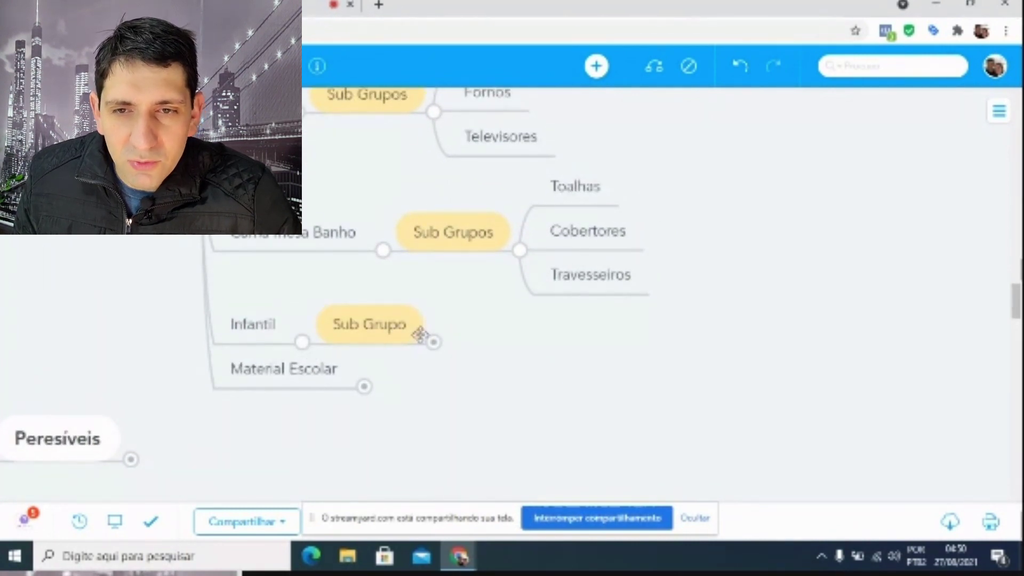
click(433, 342)
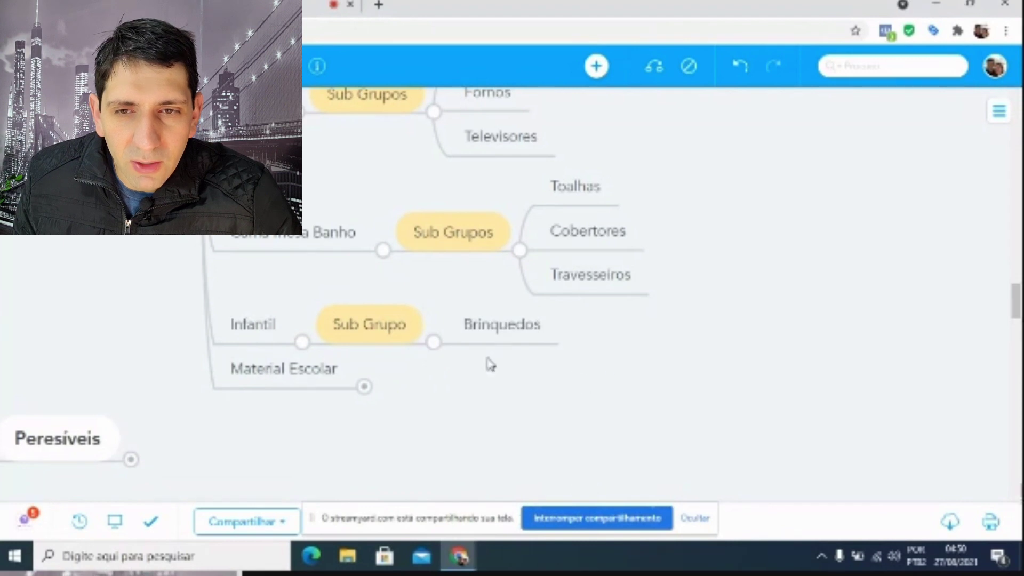
click(365, 387)
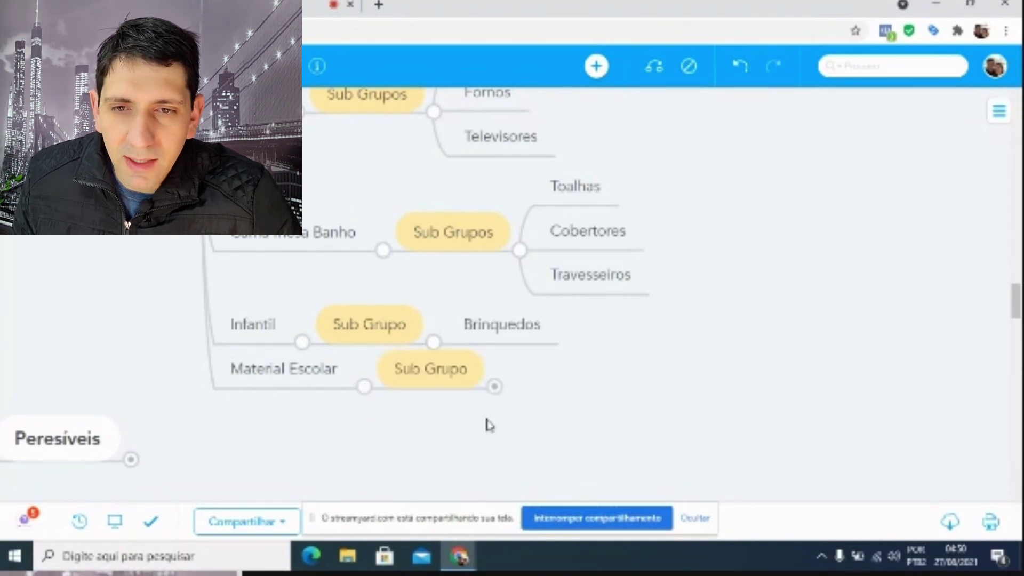
click(495, 387)
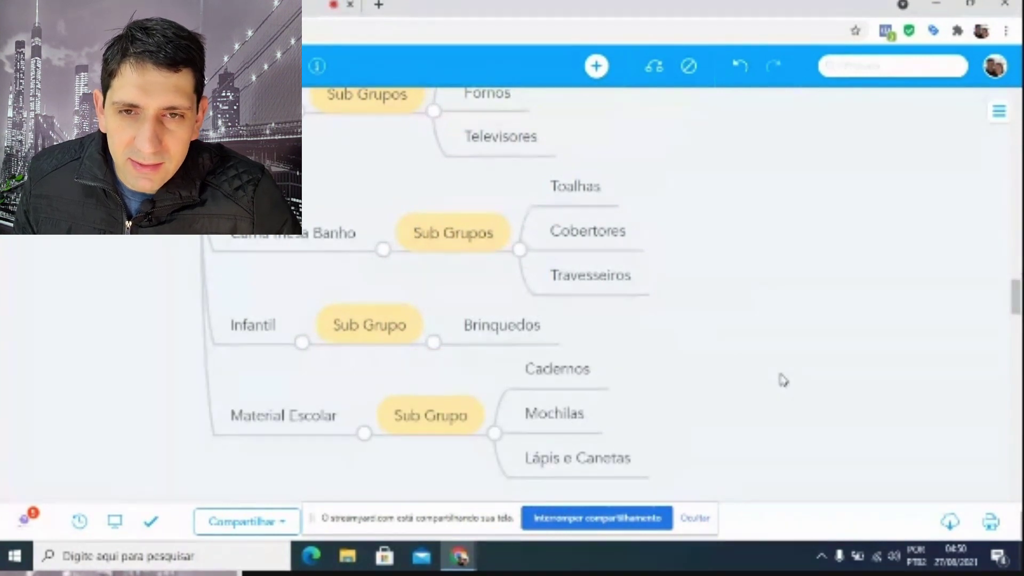
Examine the expanded Bazar branch as a whole, from the section through its groups to their subgroups.
scroll(794, 376, up, 8)
scroll(813, 373, down, 6)
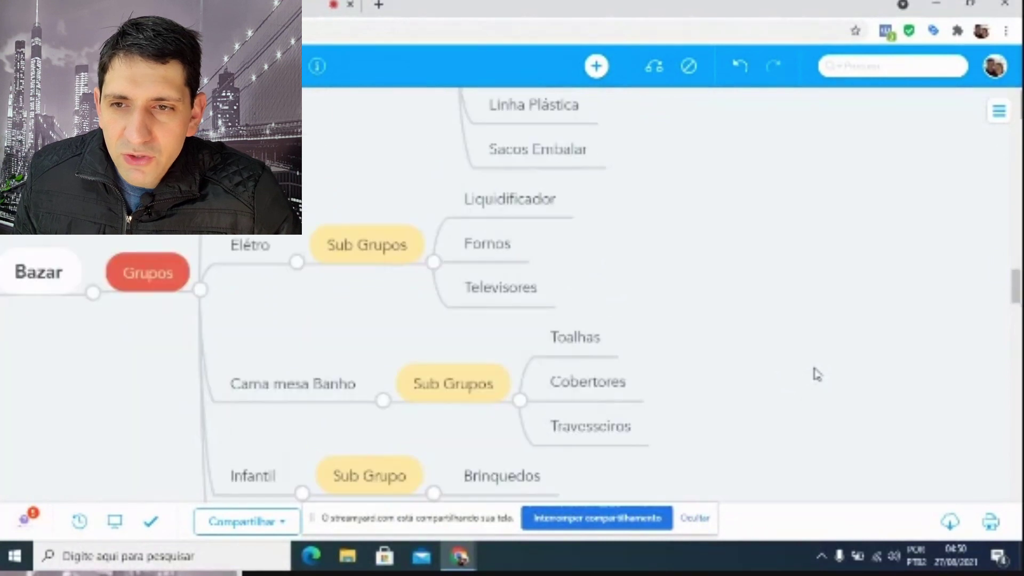
scroll(731, 411, up, 5)
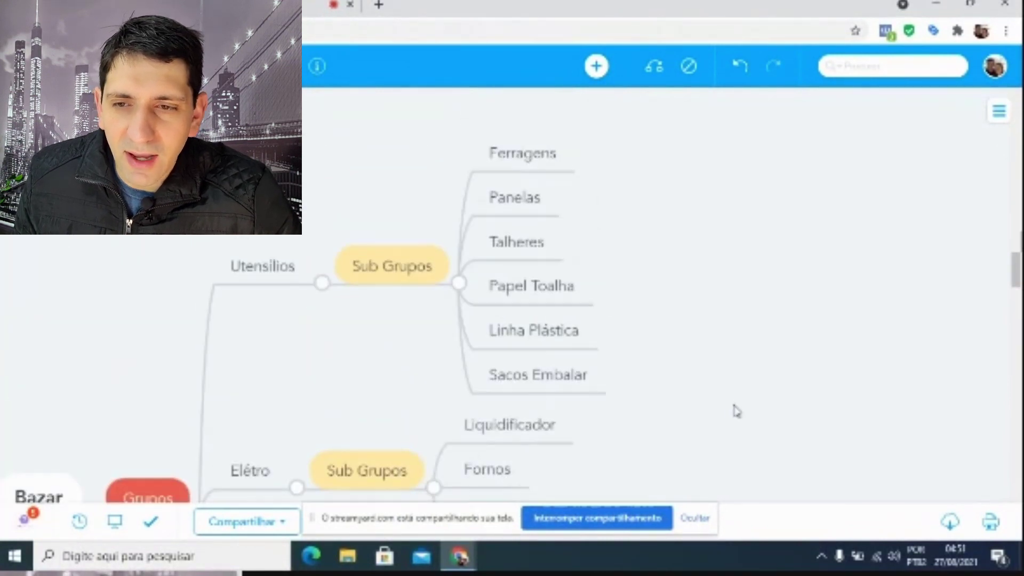
drag(736, 411, 970, 281)
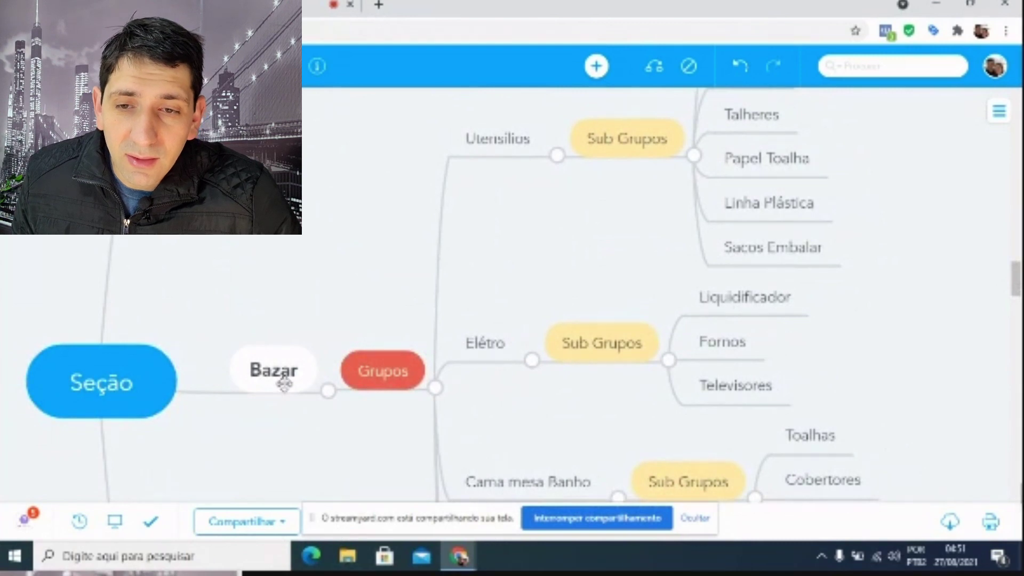
drag(955, 372, 889, 268)
drag(879, 501, 889, 435)
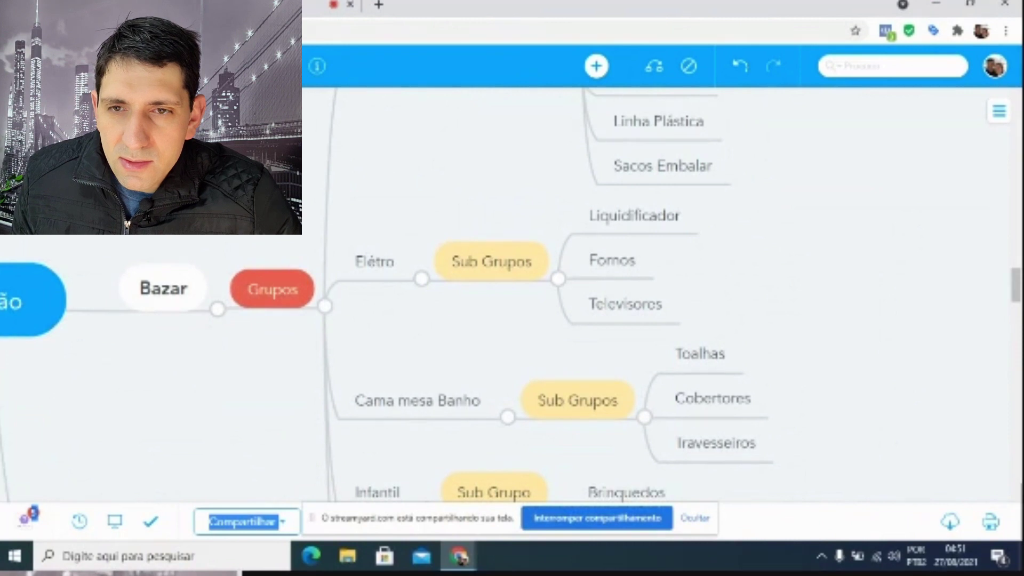
scroll(492, 295, down, 3)
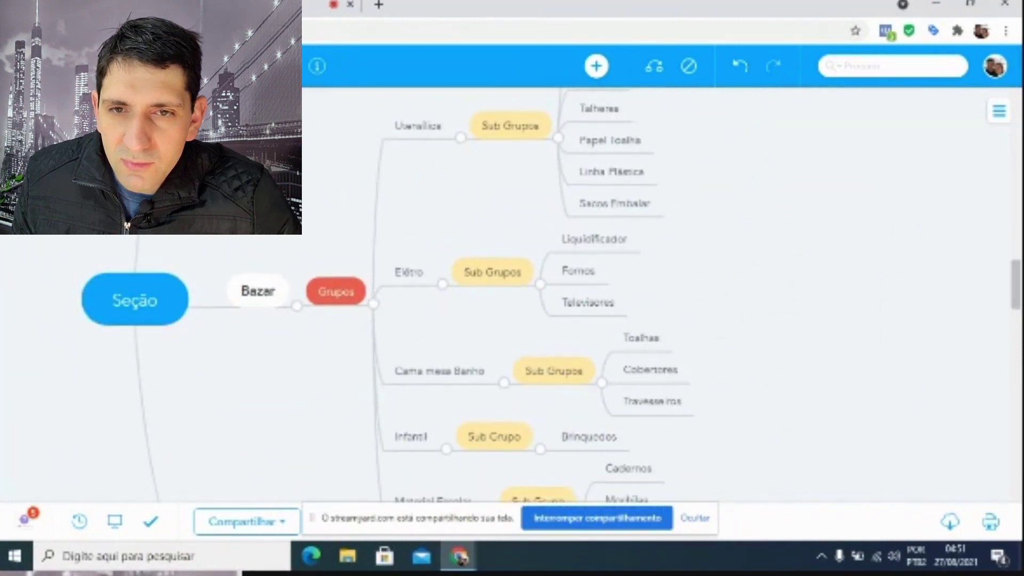
scroll(544, 326, down, 2)
drag(680, 307, 708, 291)
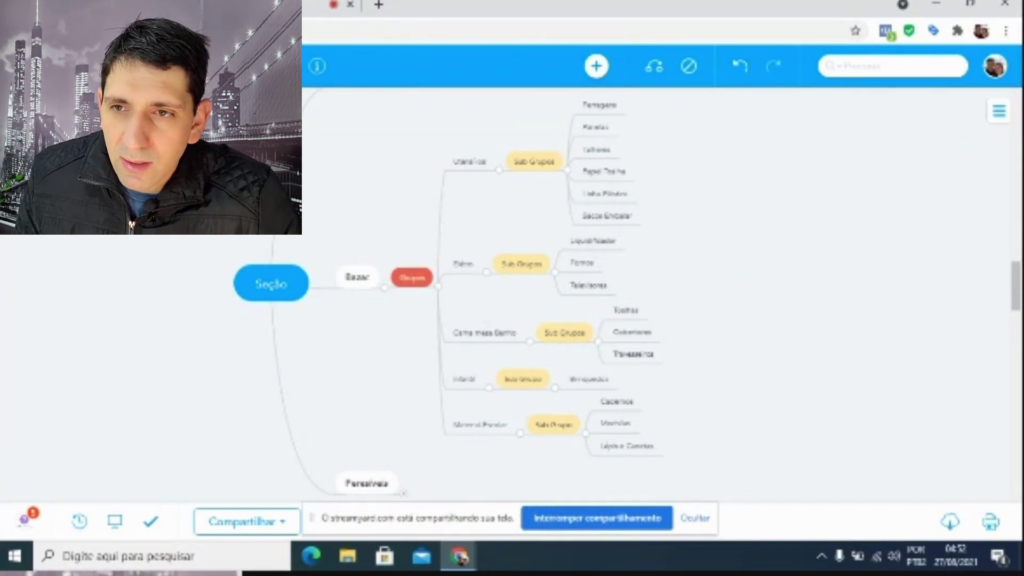
scroll(494, 293, down, 3)
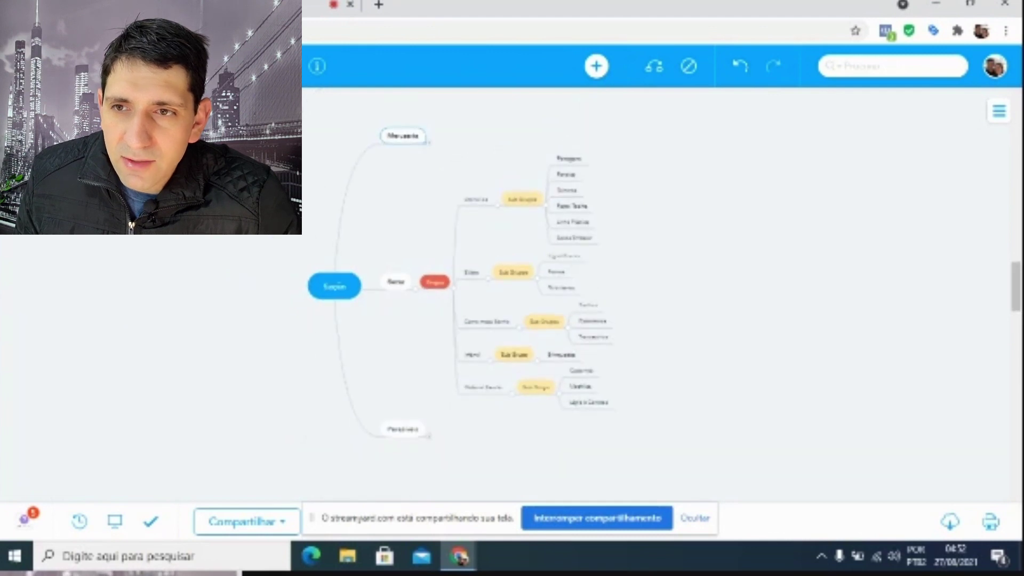
scroll(403, 134, up, 3)
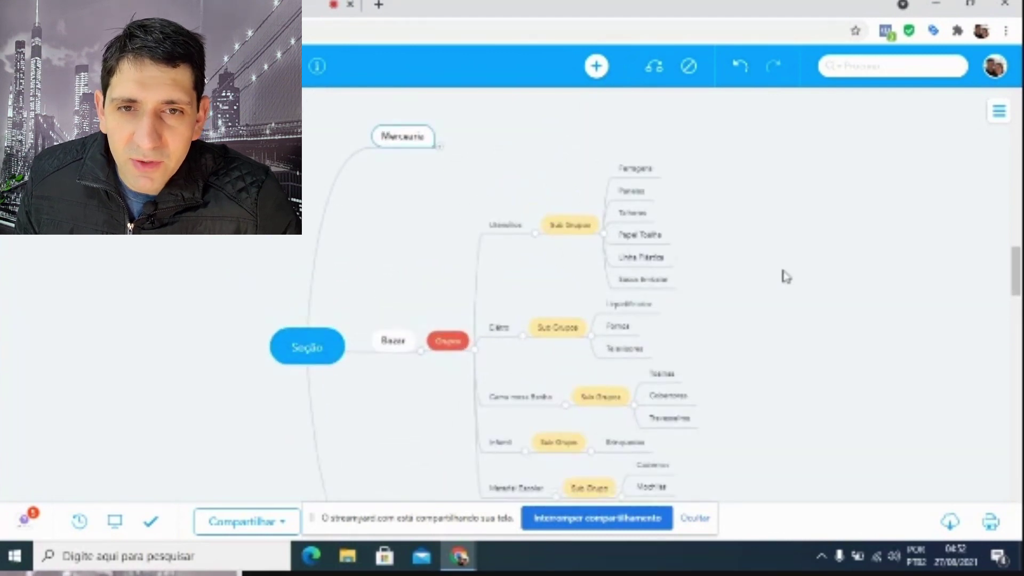
drag(785, 276, 780, 237)
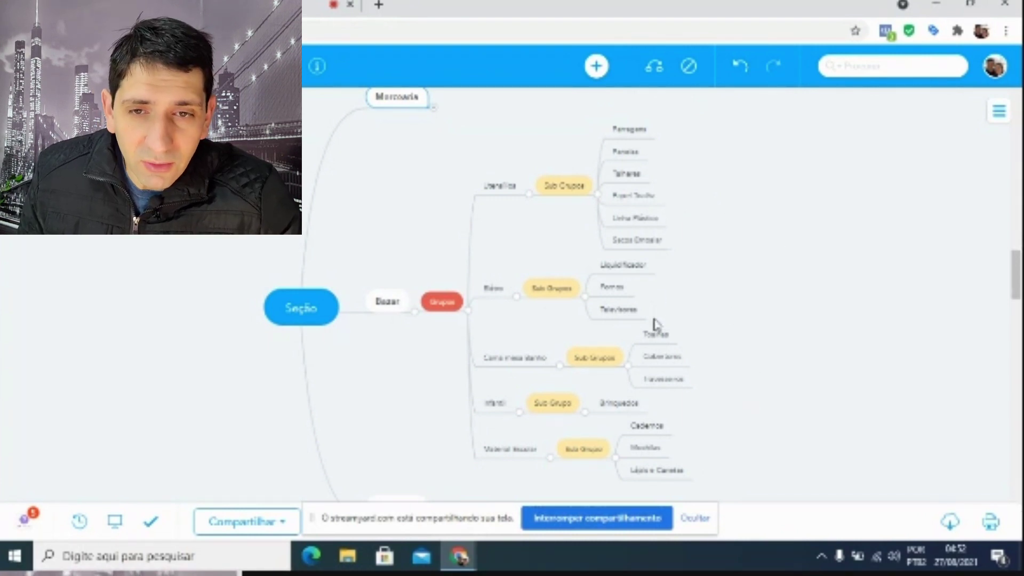
Collapse the subgroup node of all five Bazar groups, from Utensílios to Material Escolar, hiding the individual subgroups.
click(597, 196)
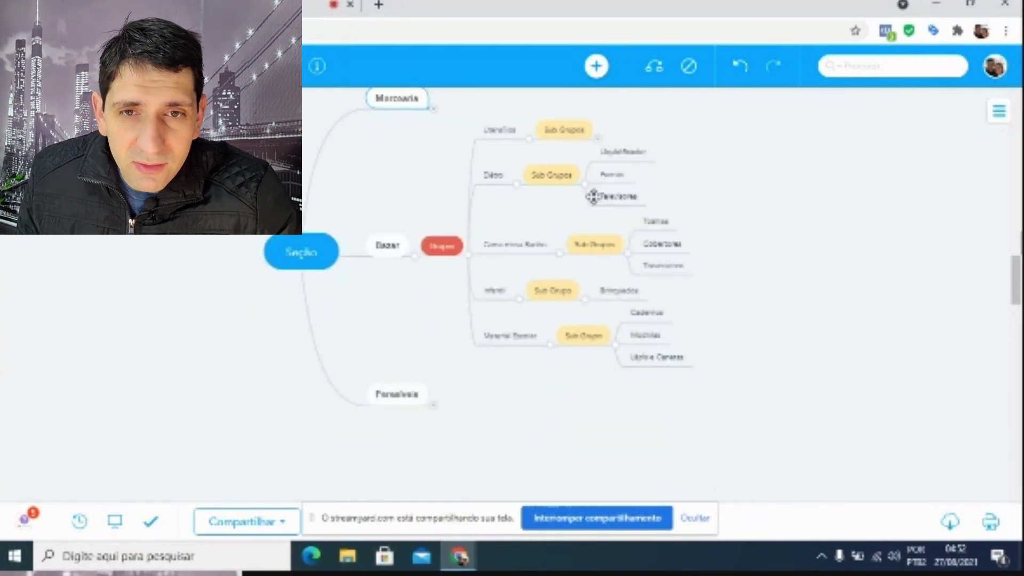
click(587, 185)
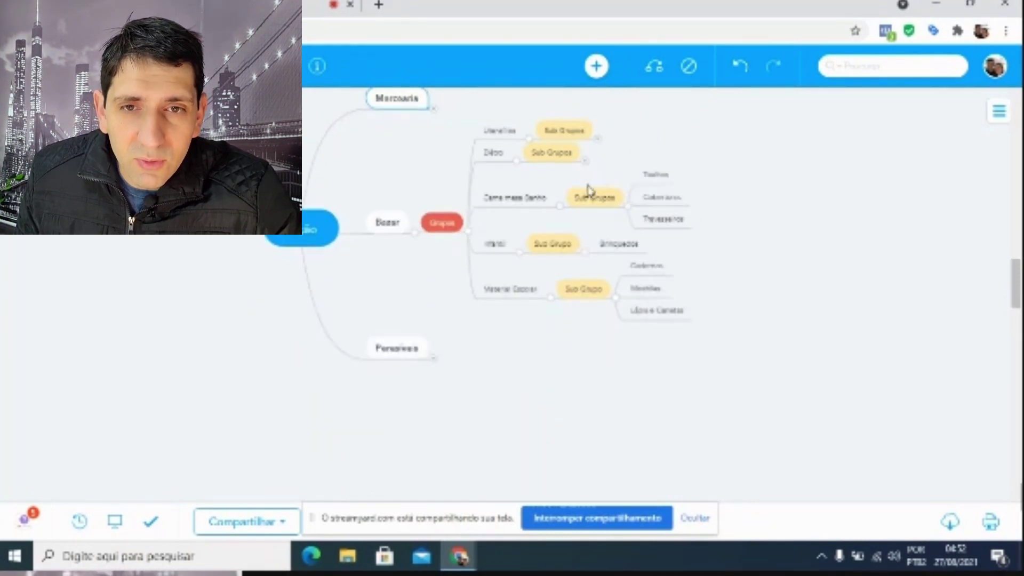
click(629, 207)
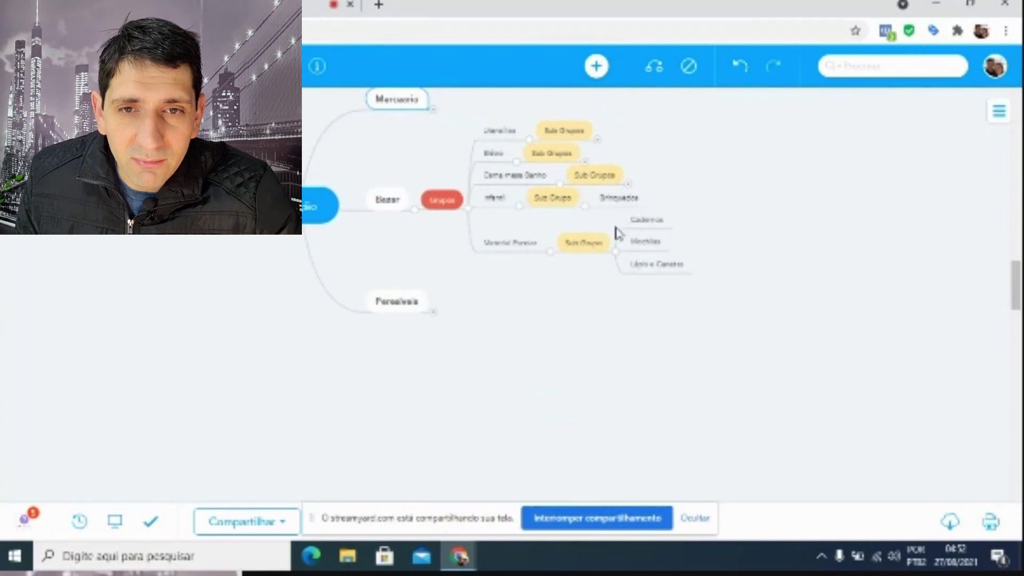
click(585, 207)
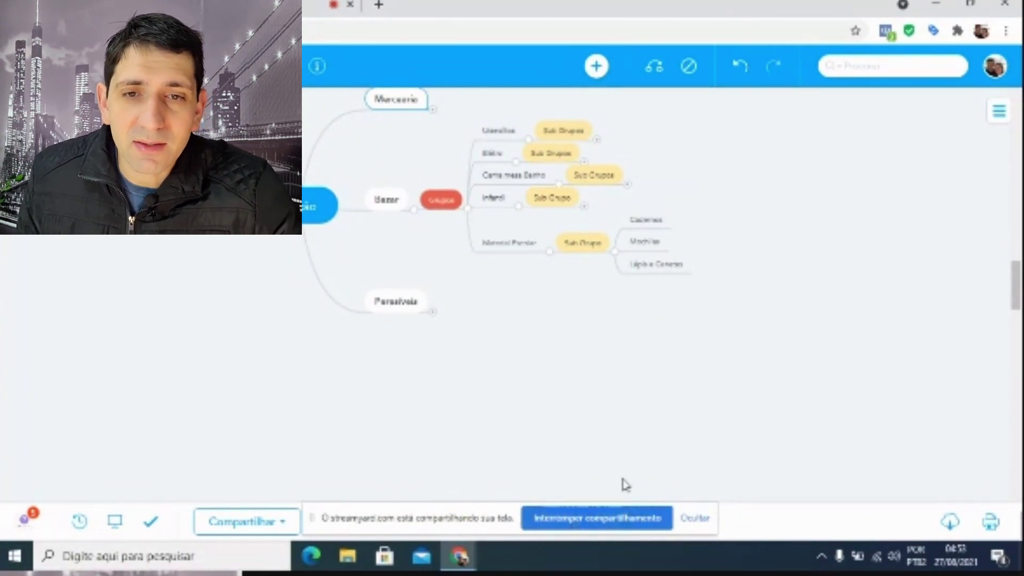
click(613, 253)
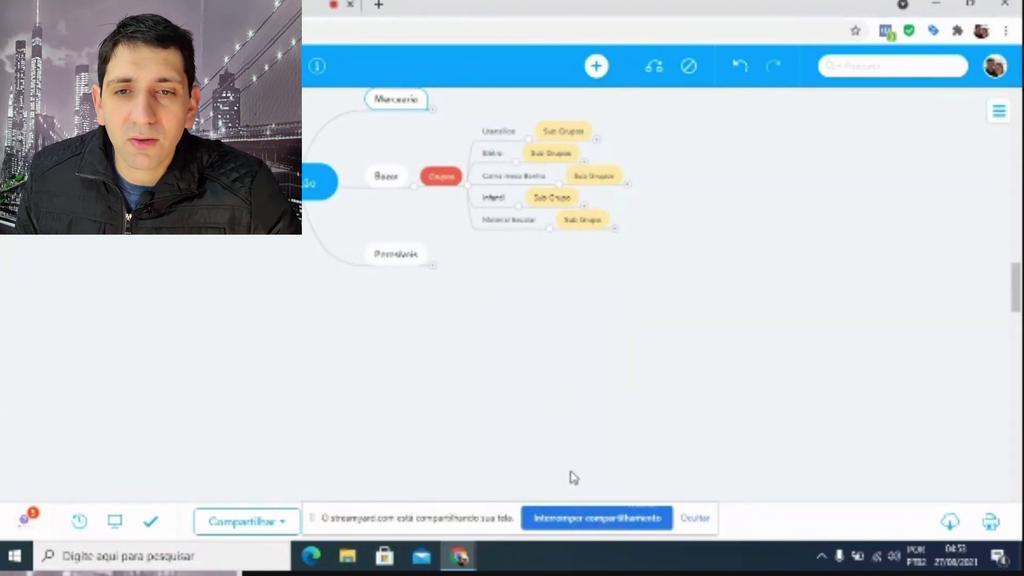
Collapse all five Bazar groups, from Utensílios to Material Escolar, along with the Grupos node and the Bazar section itself.
drag(520, 331, 544, 425)
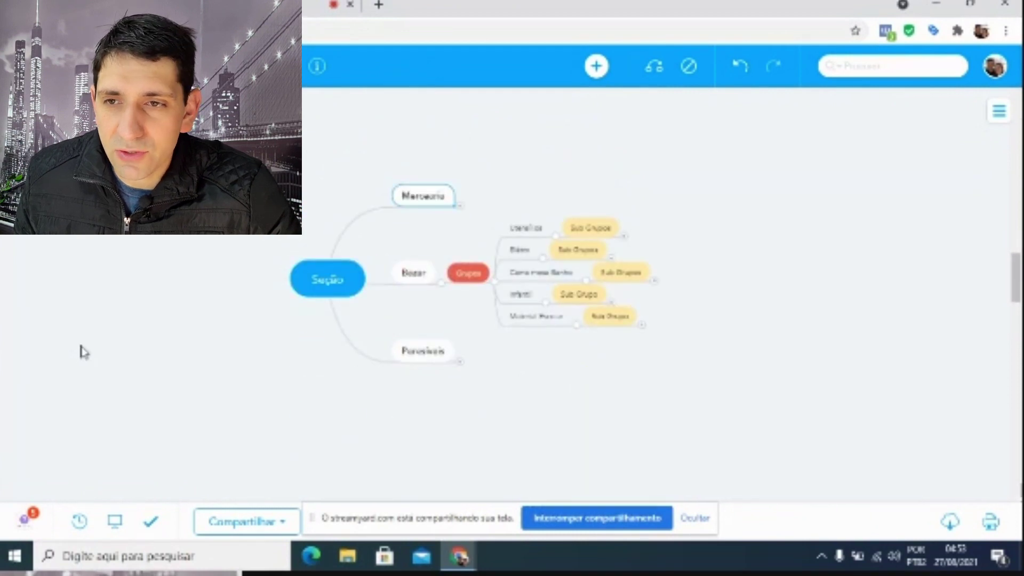
scroll(424, 194, up, 2)
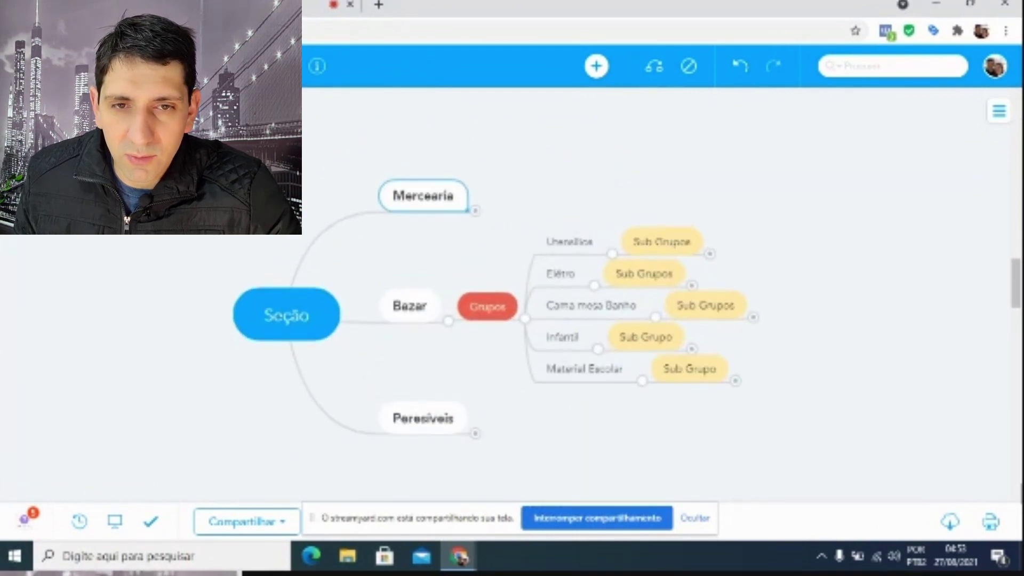
click(612, 254)
click(594, 286)
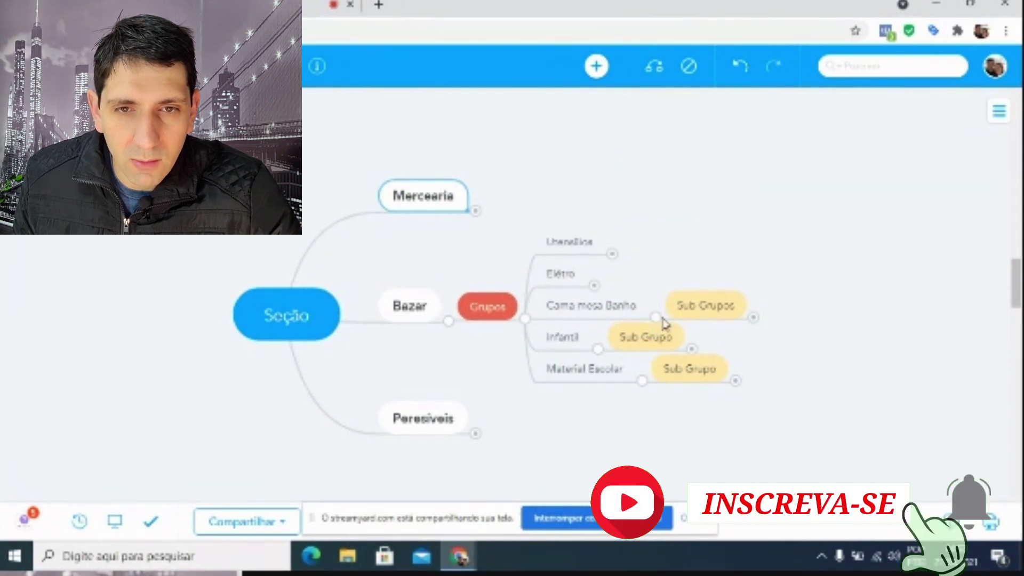
click(655, 317)
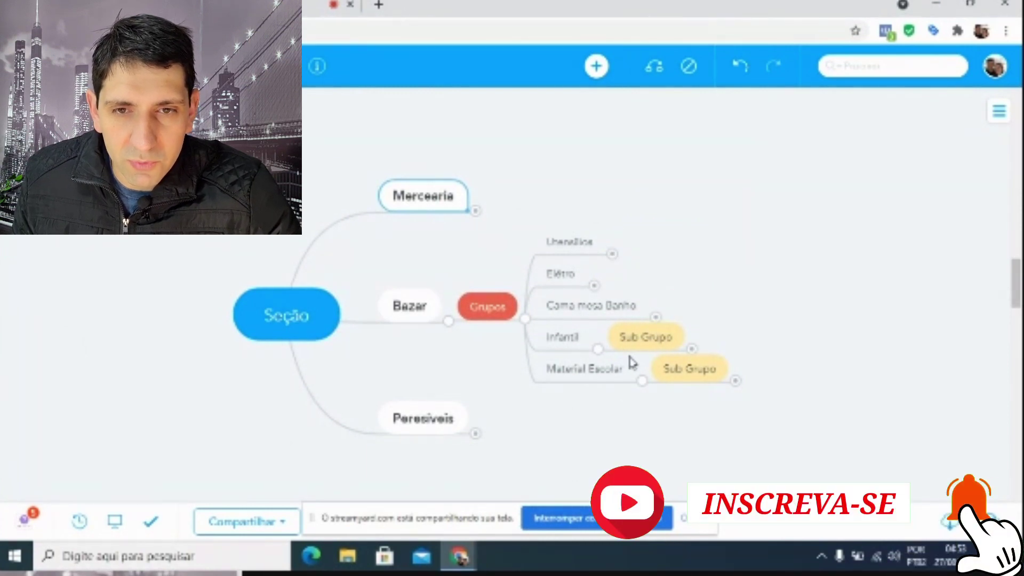
click(598, 349)
click(642, 380)
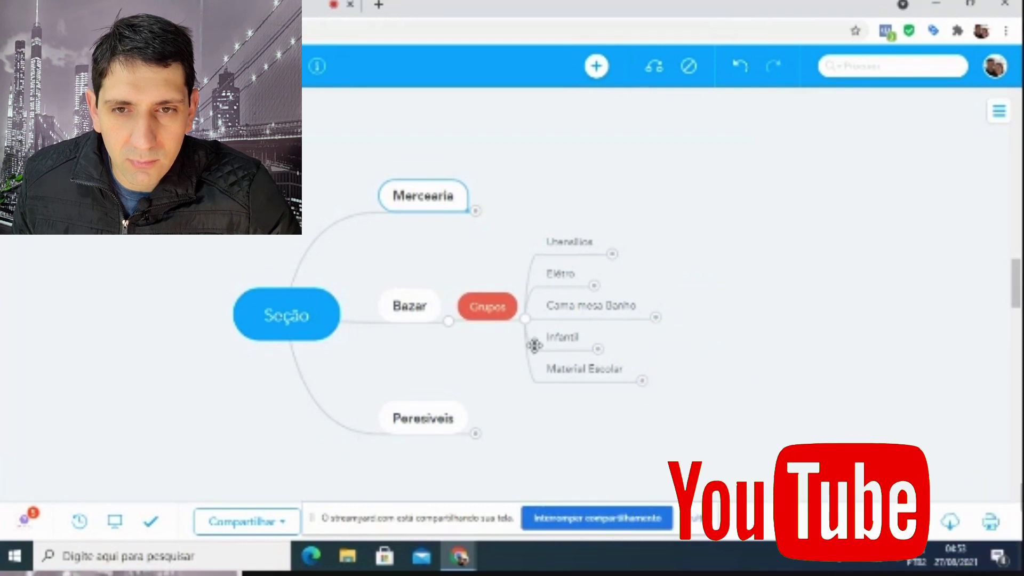
click(526, 320)
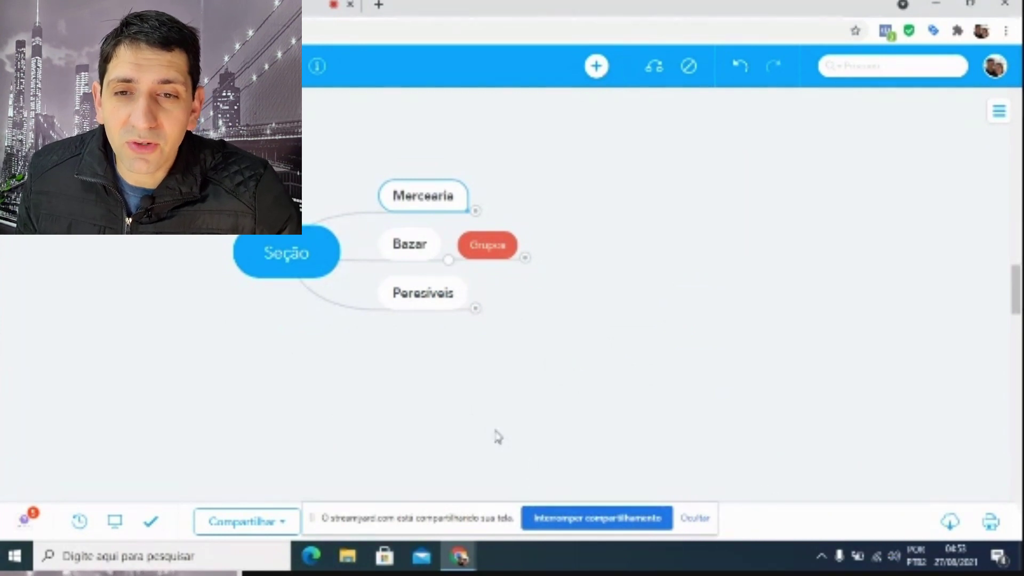
click(448, 260)
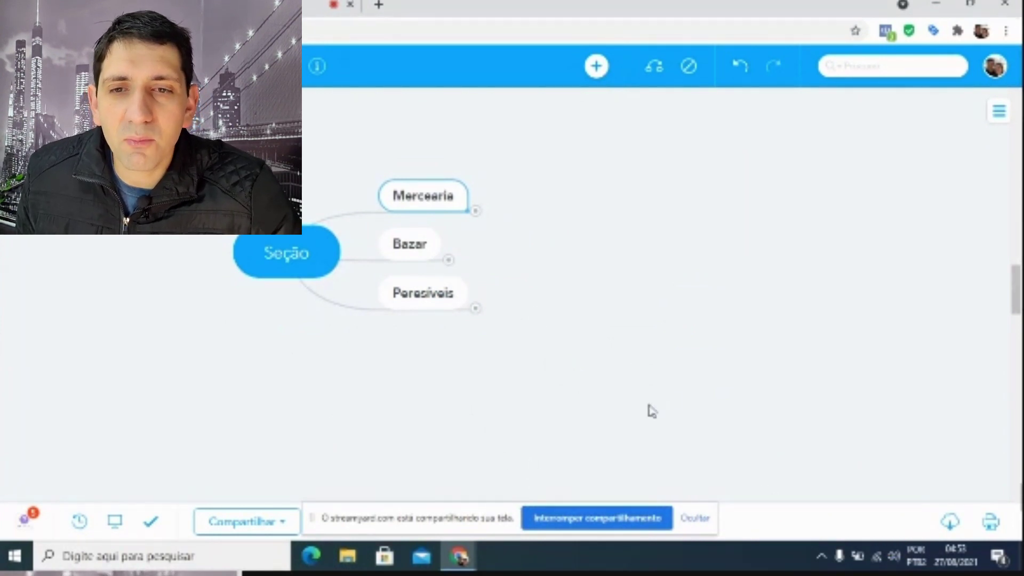
Expand the Mercearia section and its Grupos node to show its groups.
drag(483, 404, 567, 431)
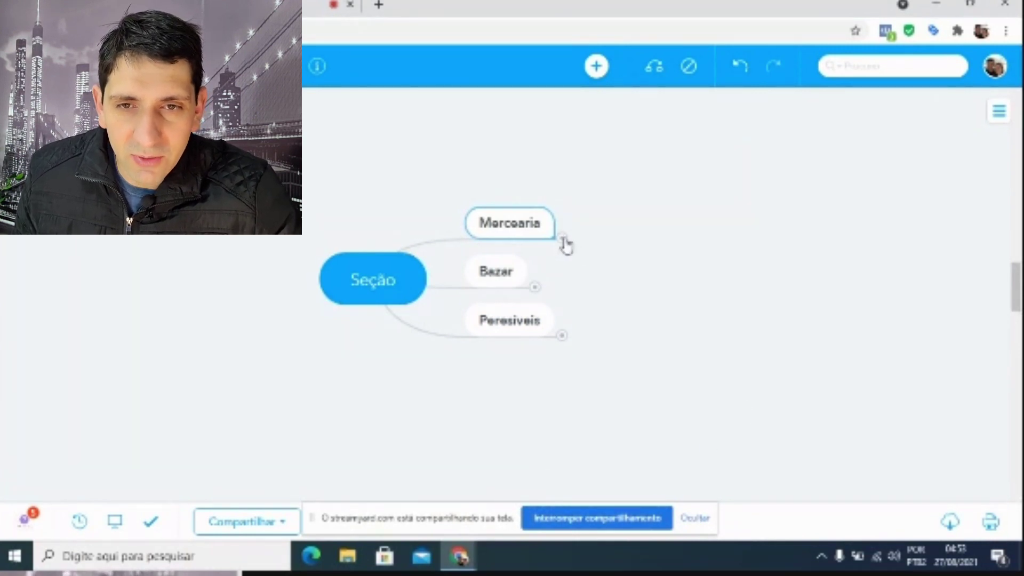
click(563, 240)
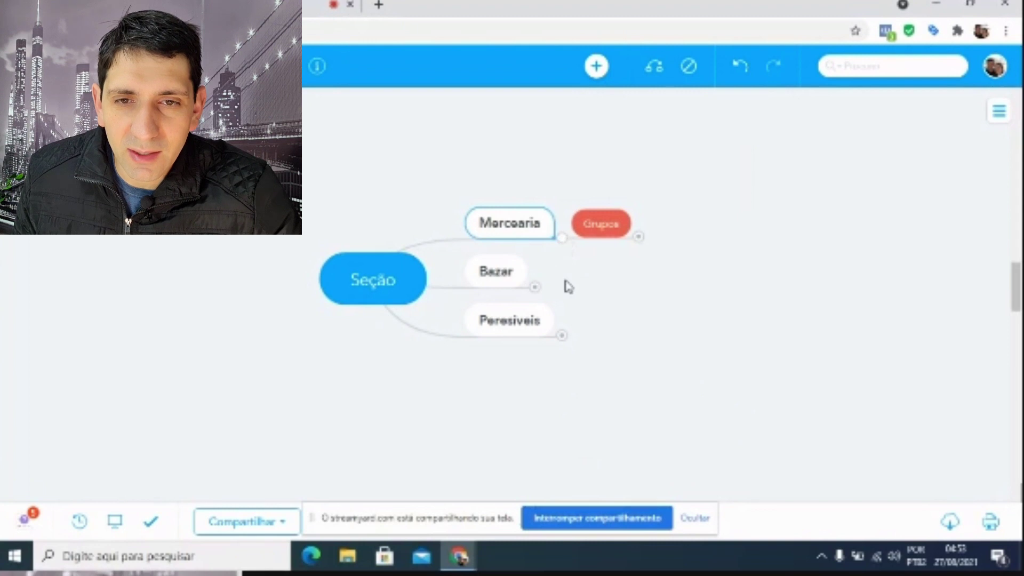
drag(639, 359, 404, 382)
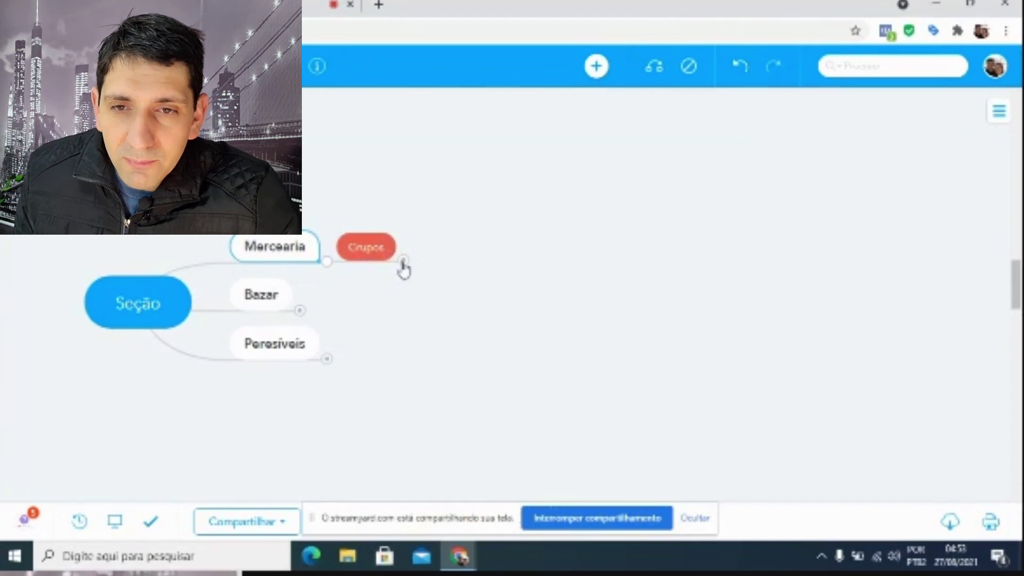
click(404, 260)
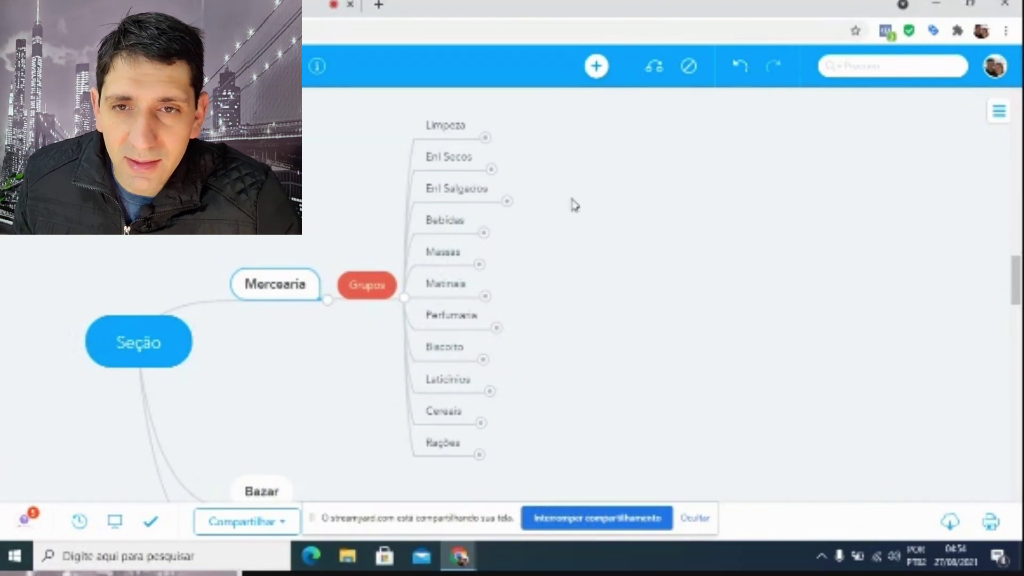
Expand the Limpeza group and its Sub Grupos node to show its subgroups.
click(485, 138)
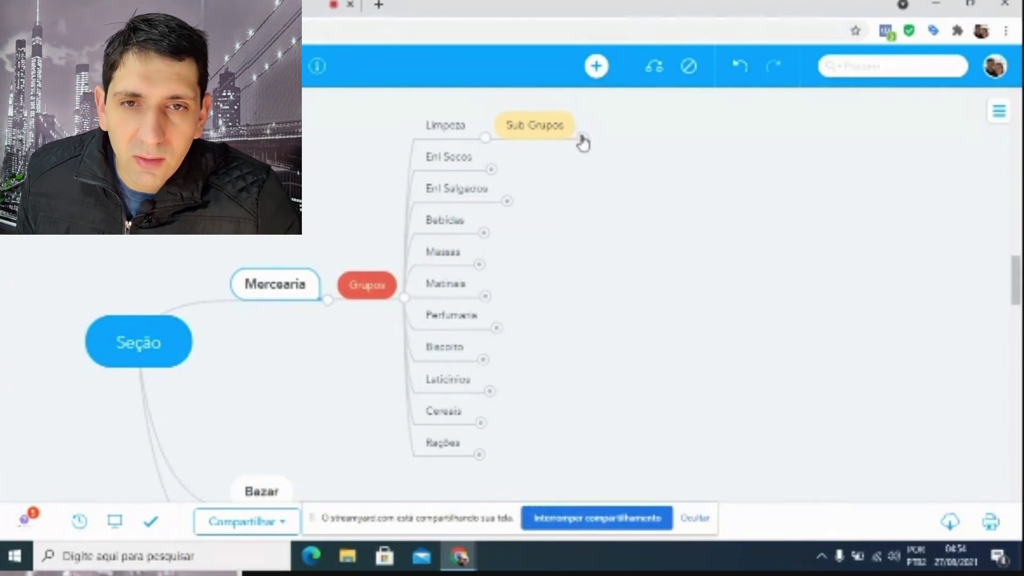
click(583, 140)
drag(720, 280, 664, 459)
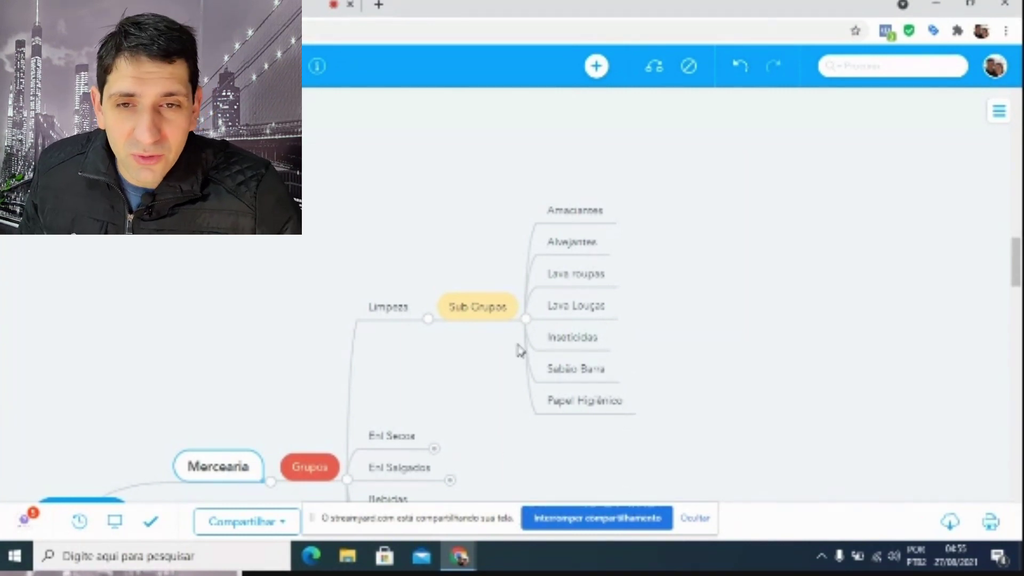
Reorder the Limpeza subgroups so that Lava roupas sits between Amaciantes and Alvejantes.
click(565, 208)
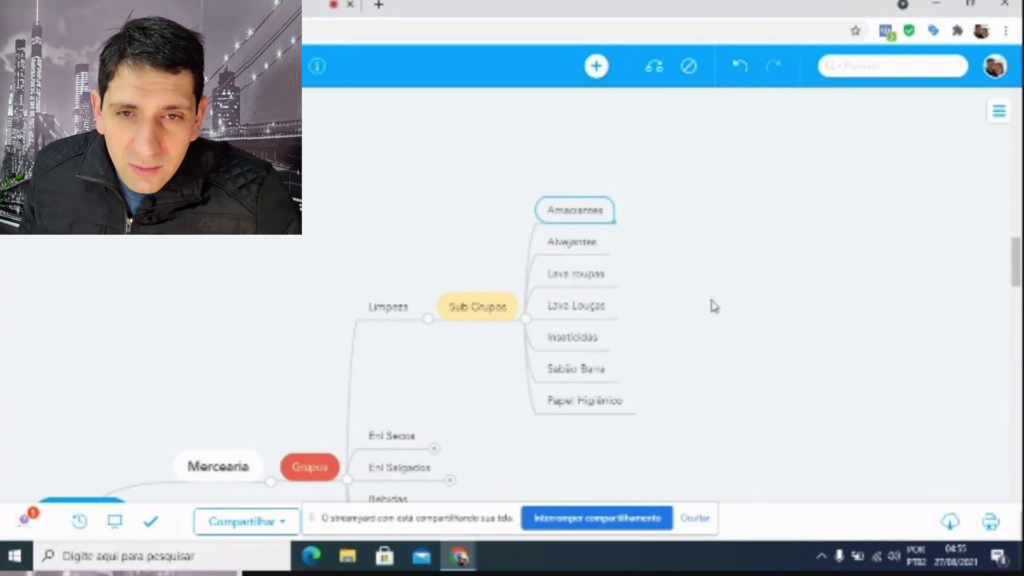
click(565, 247)
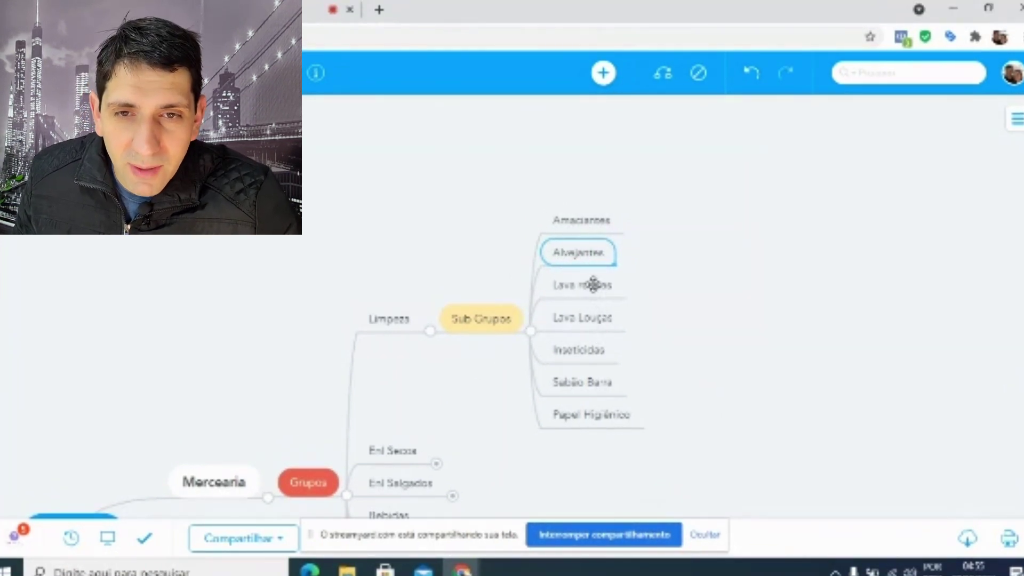
drag(593, 285, 575, 252)
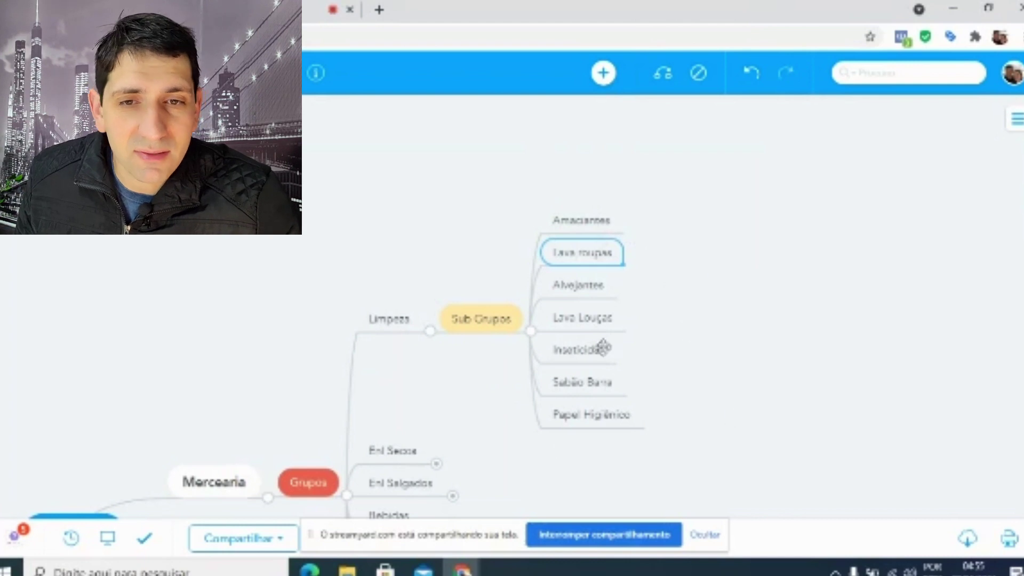
click(594, 284)
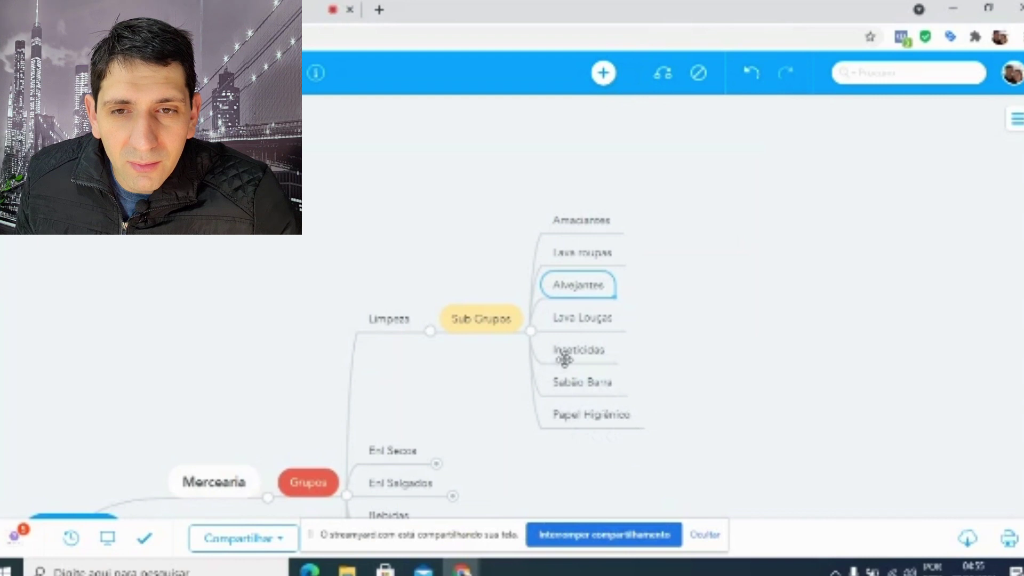
Add a subgroup named Limpadores to Limpeza's Sub Grupos and place it between Alvejantes and Lava Louças.
click(495, 323)
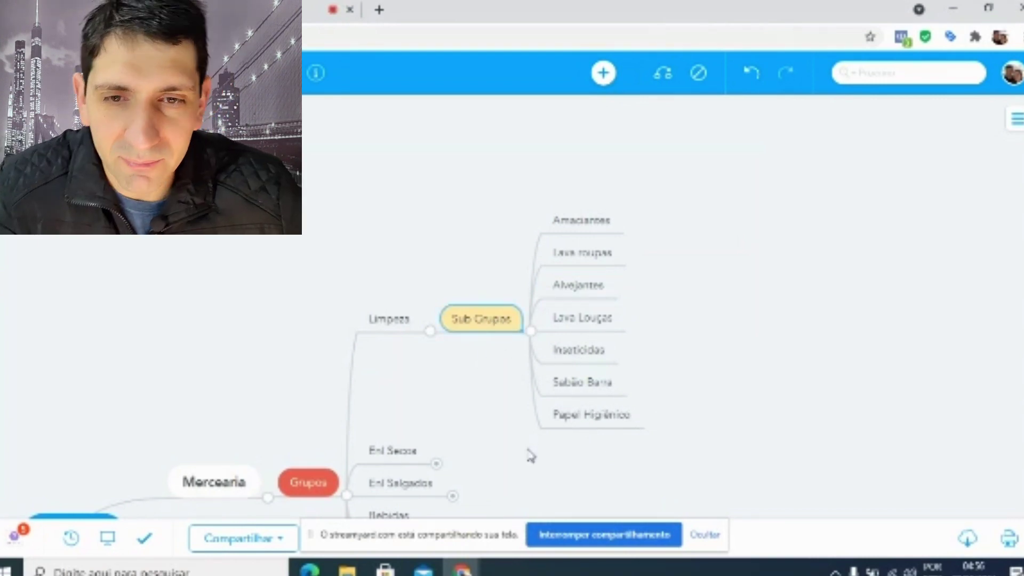
key(Tab)
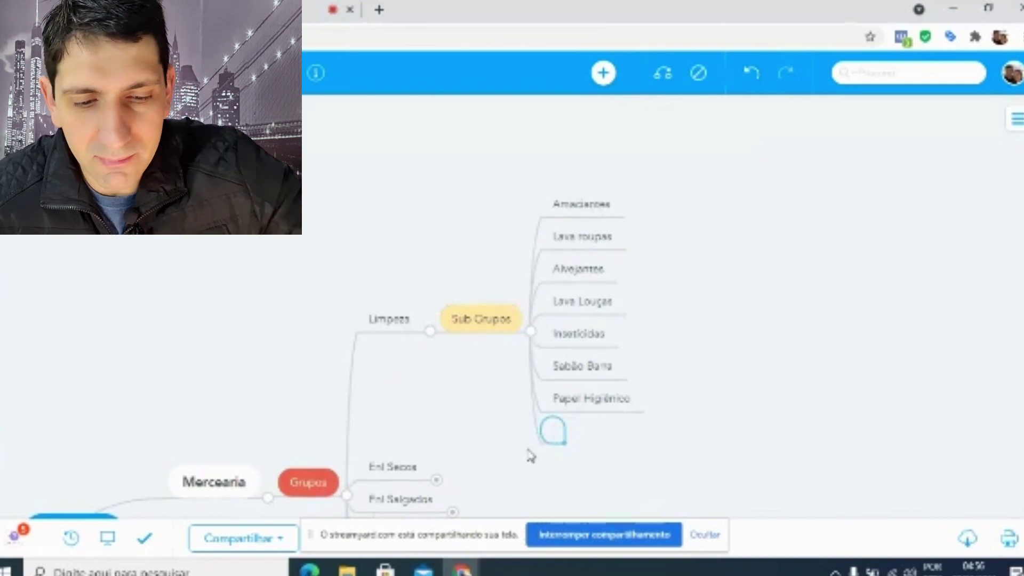
text(Limpeza)
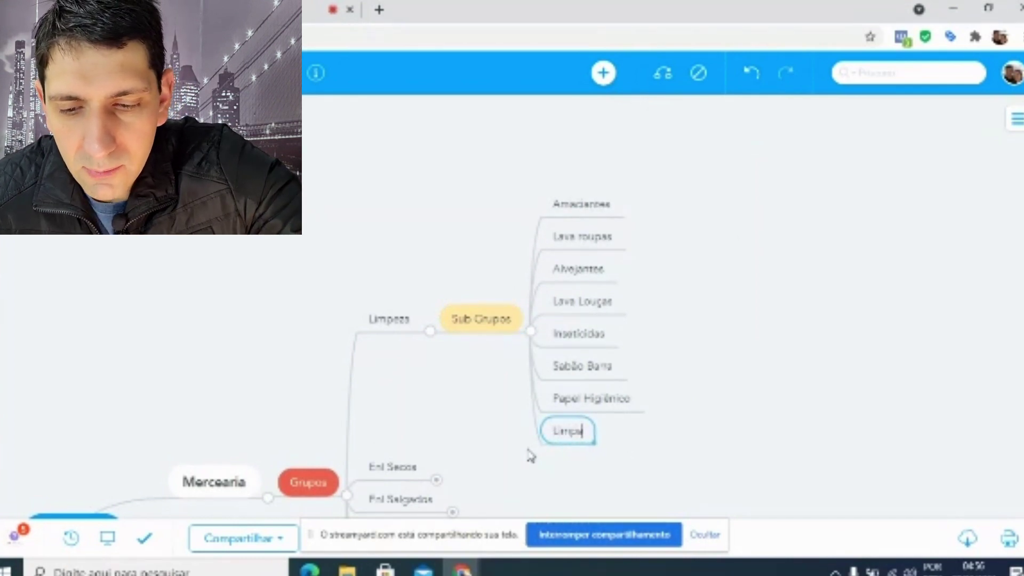
text(ores)
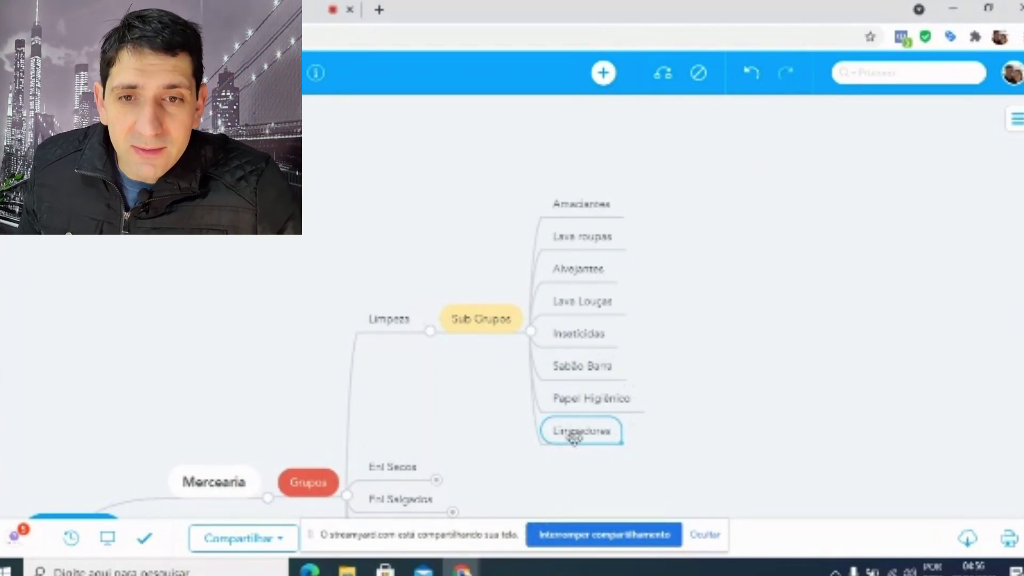
drag(608, 288, 570, 296)
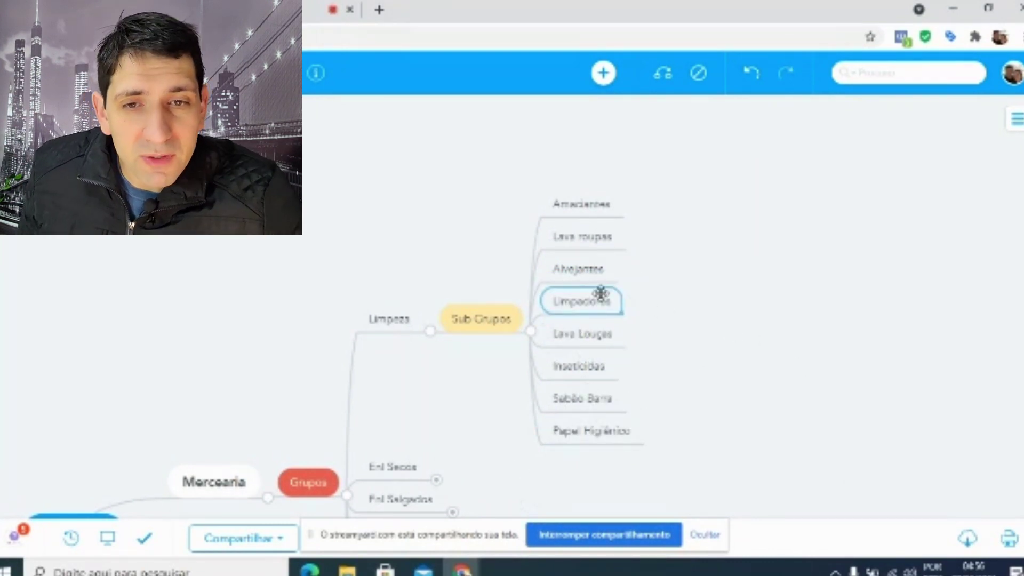
Move Sabão Barra directly below Lava Louças, and collapse the Limpeza group with its Sub Grupos node.
click(593, 336)
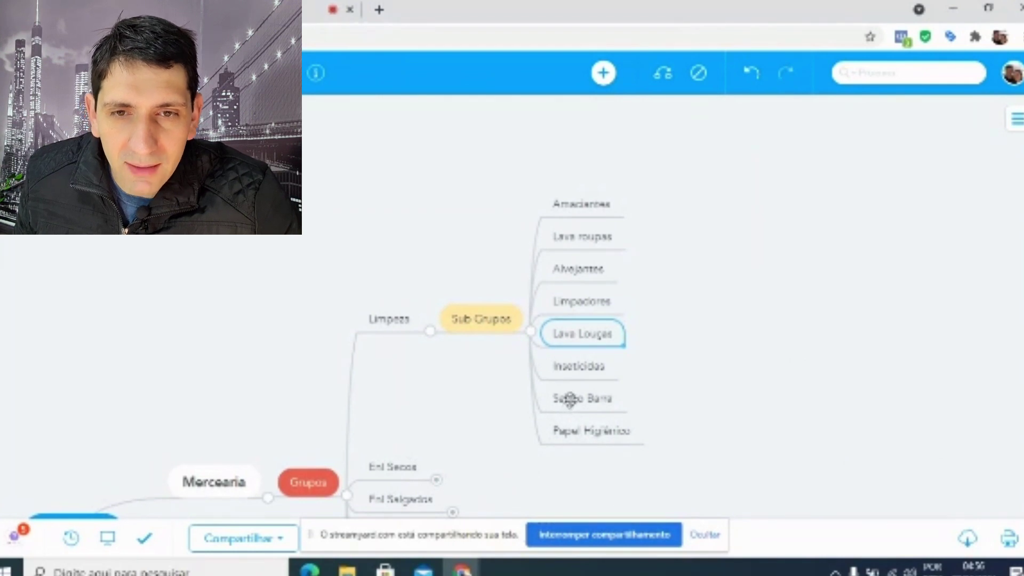
drag(569, 399, 601, 356)
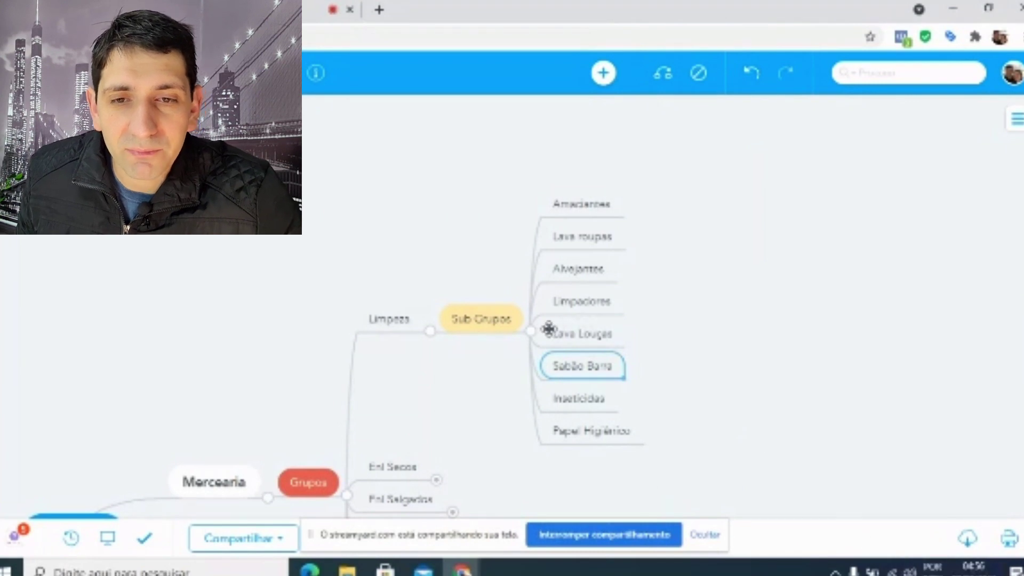
click(532, 332)
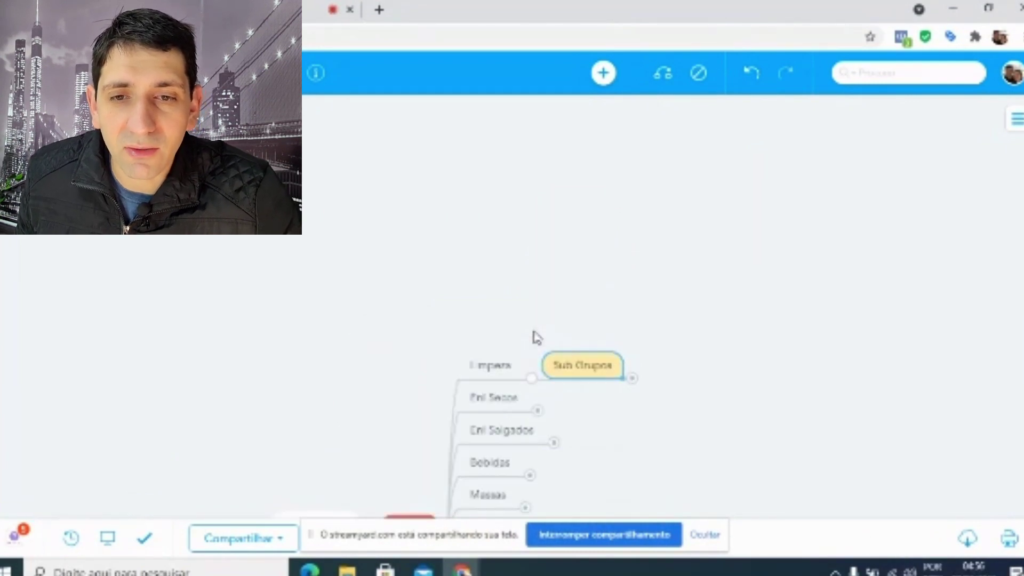
click(531, 379)
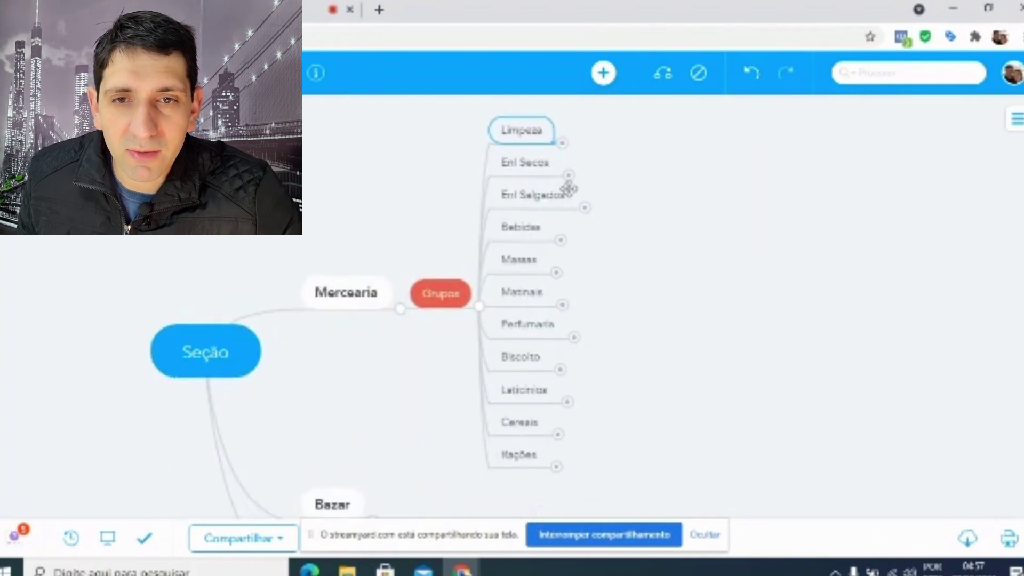
Expand the Enl Secos group to go through Doce fruta, Gelatinas and Enlatados doces, and collapse the group again.
click(570, 176)
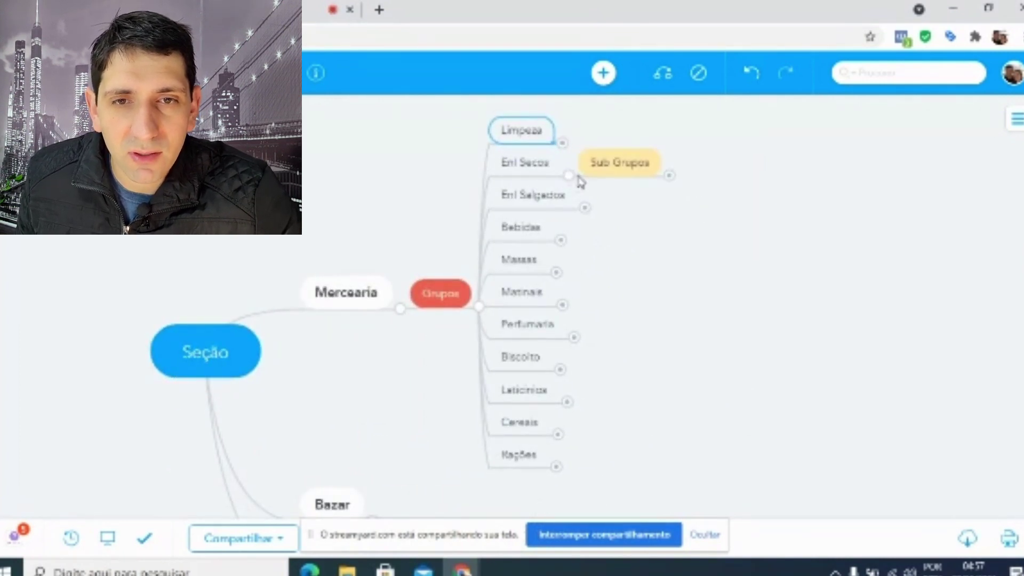
click(669, 176)
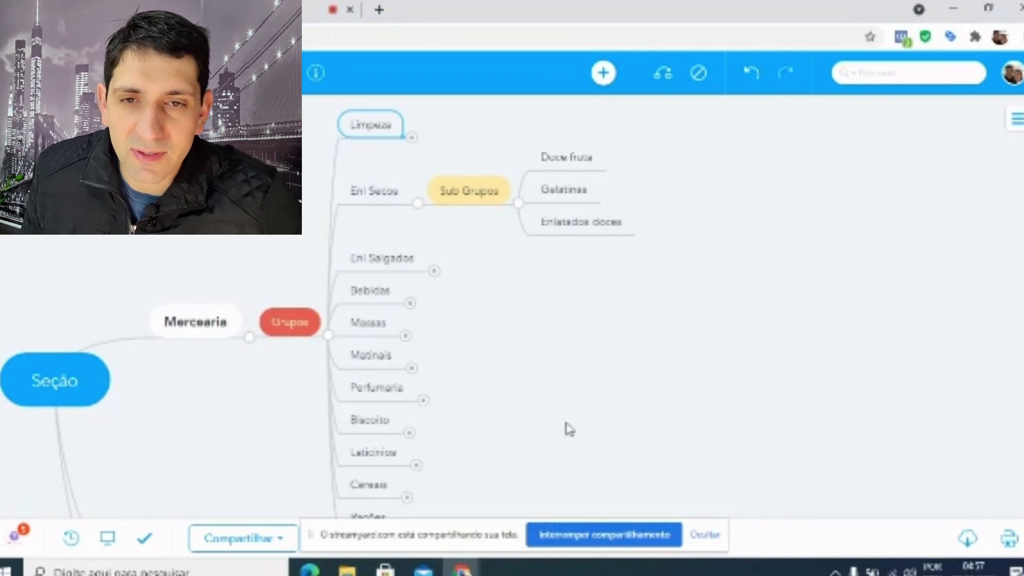
click(573, 156)
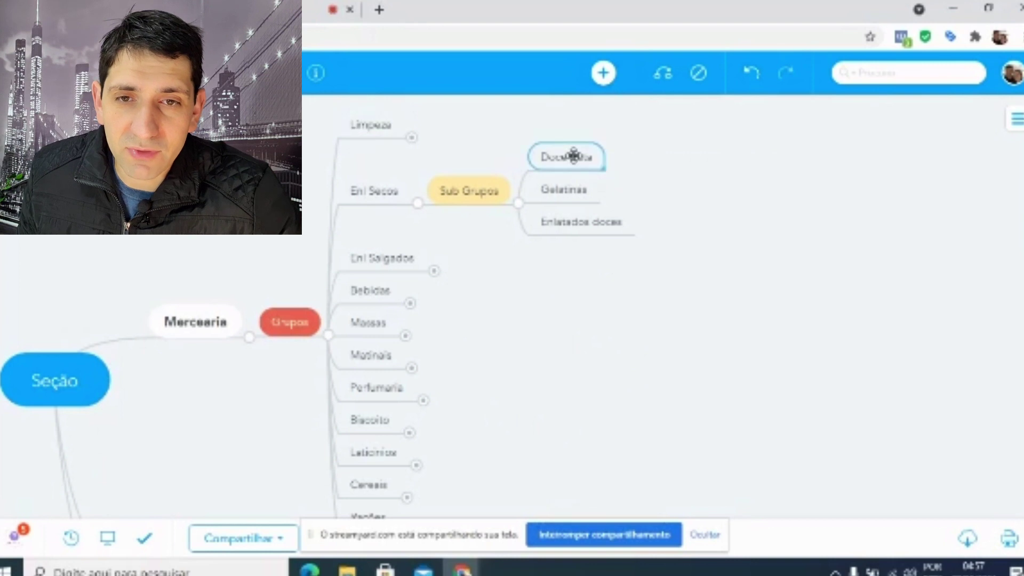
click(583, 188)
click(582, 224)
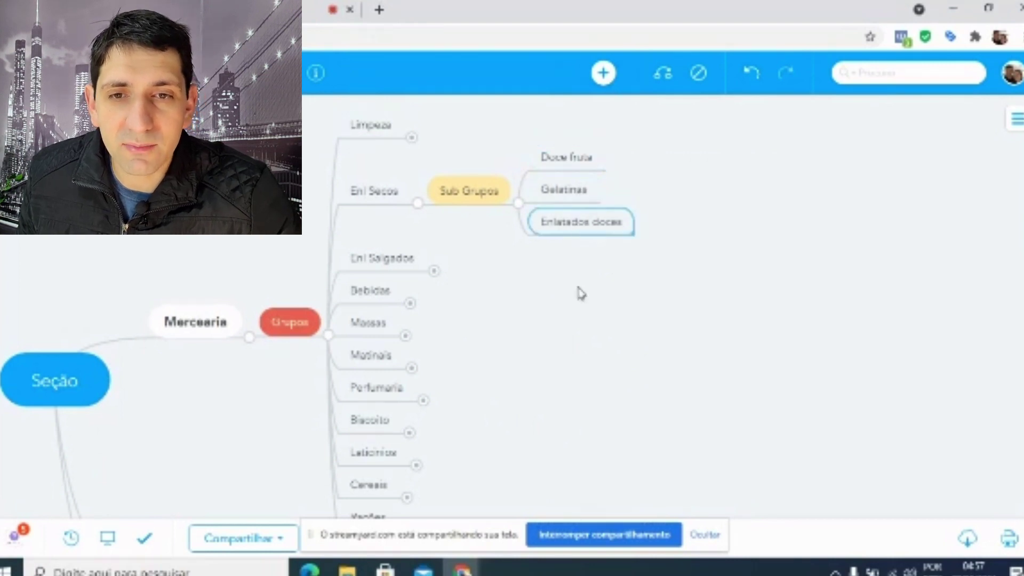
click(519, 203)
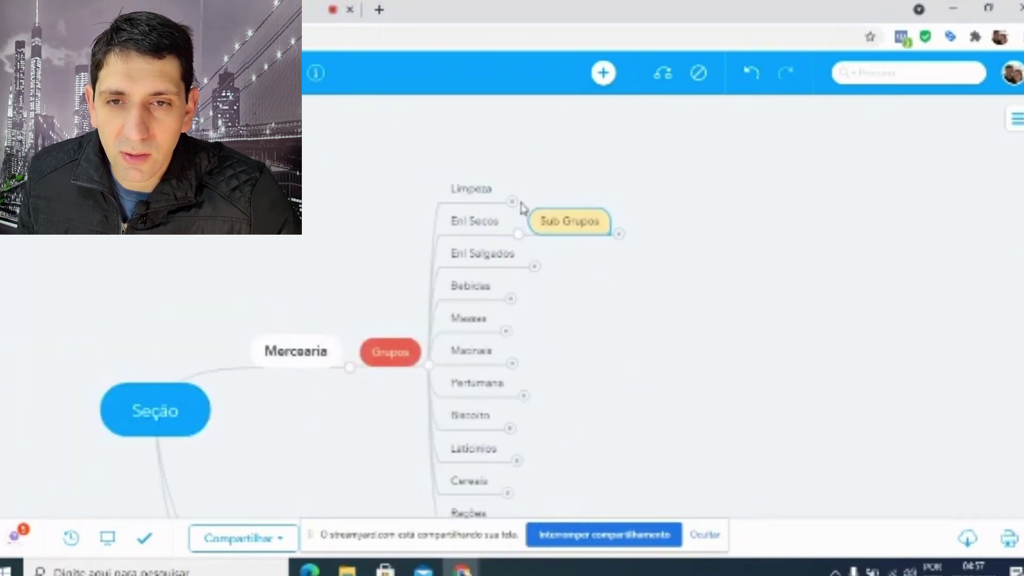
click(519, 236)
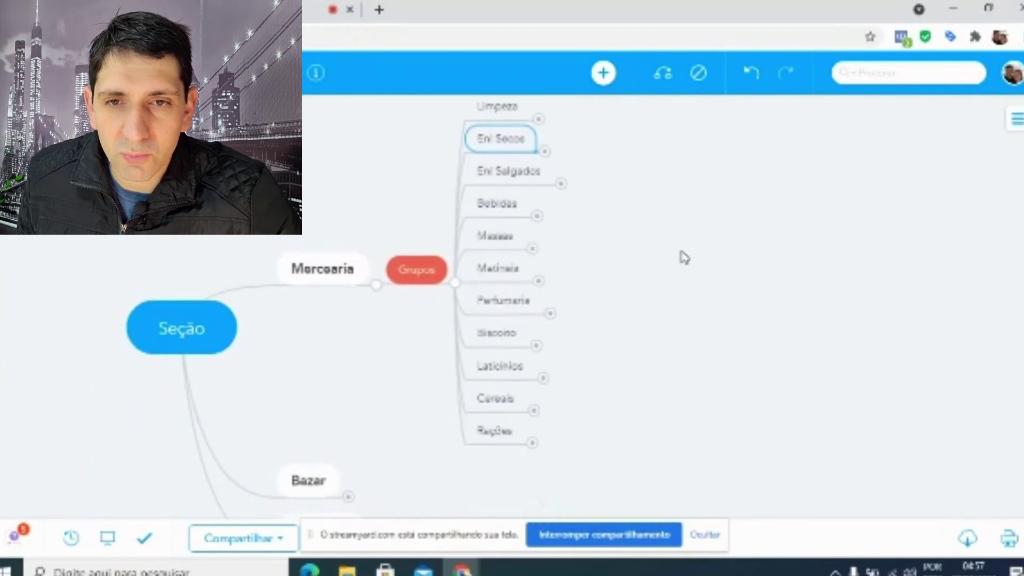
Expand the Enl Salgados group's Sub Grupos to go through its items from Óleo Soja to Milho e Ervilha, and collapse the group again.
click(554, 180)
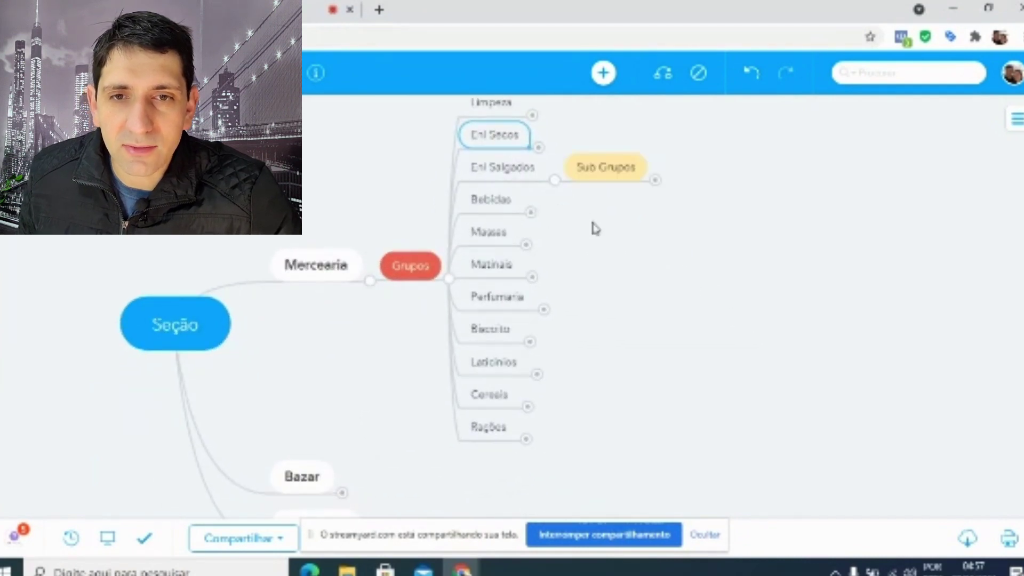
click(655, 180)
drag(767, 299, 524, 281)
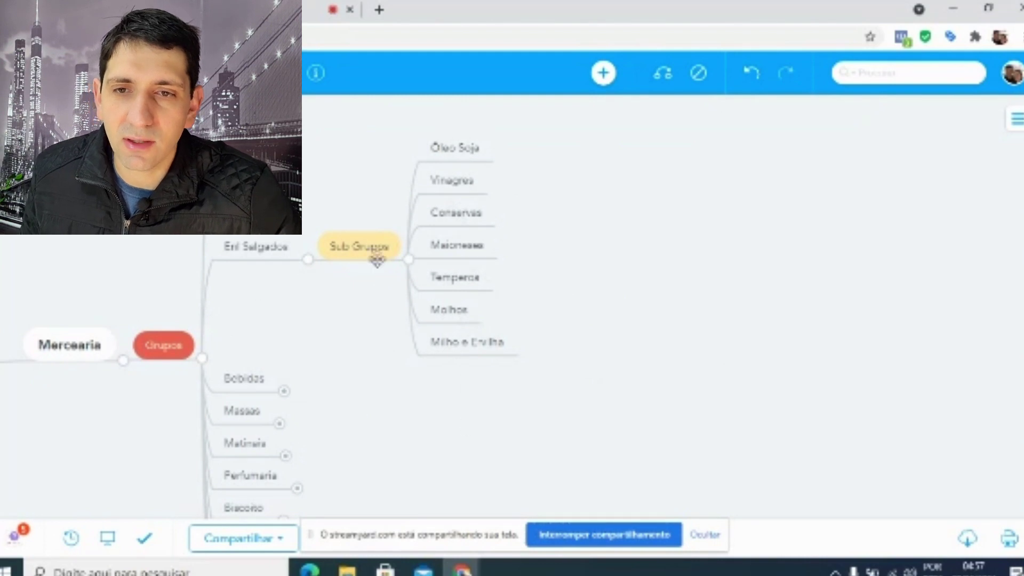
click(409, 261)
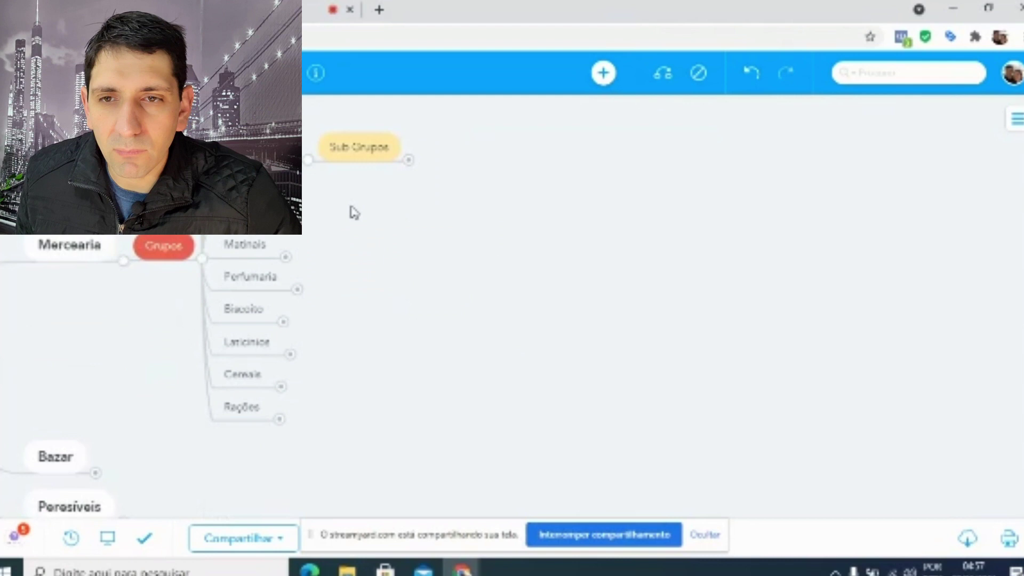
click(311, 165)
drag(338, 222, 572, 275)
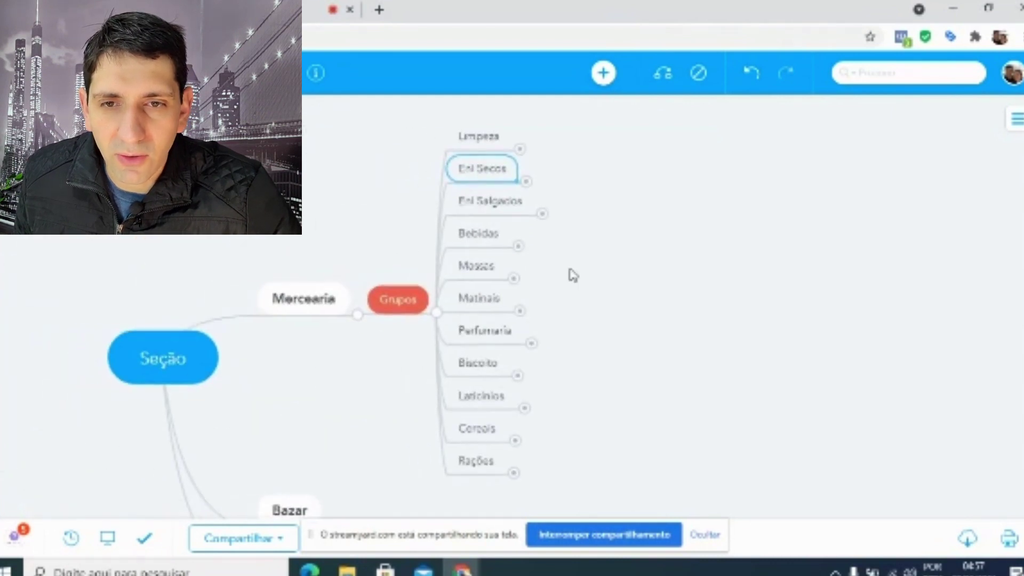
Expand the Bebidas group with its Sub Grupos, and undo the move of Agua Mineral out of the subgroups.
click(518, 247)
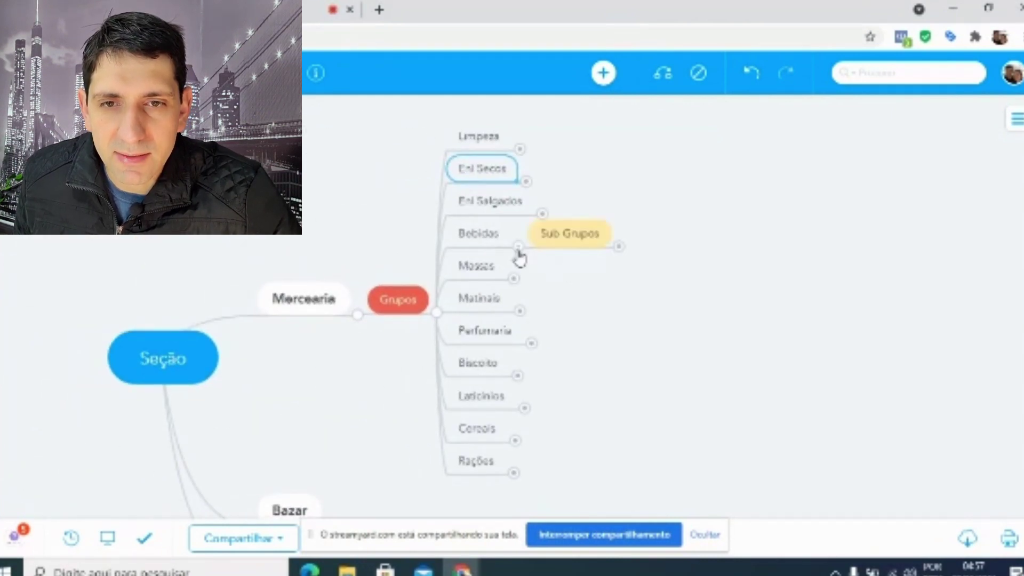
click(619, 248)
drag(693, 334, 554, 342)
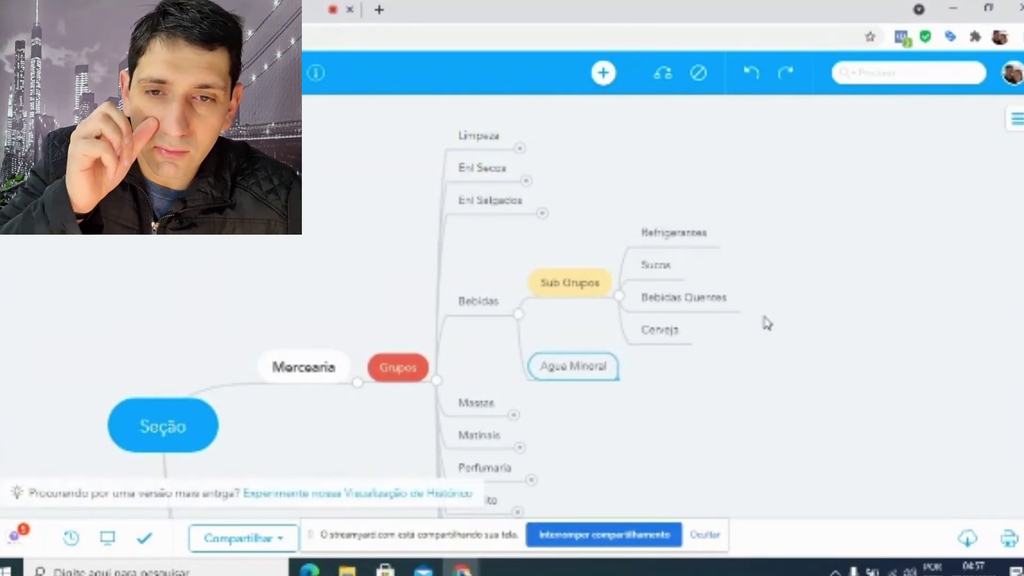
key(ctrl+z)
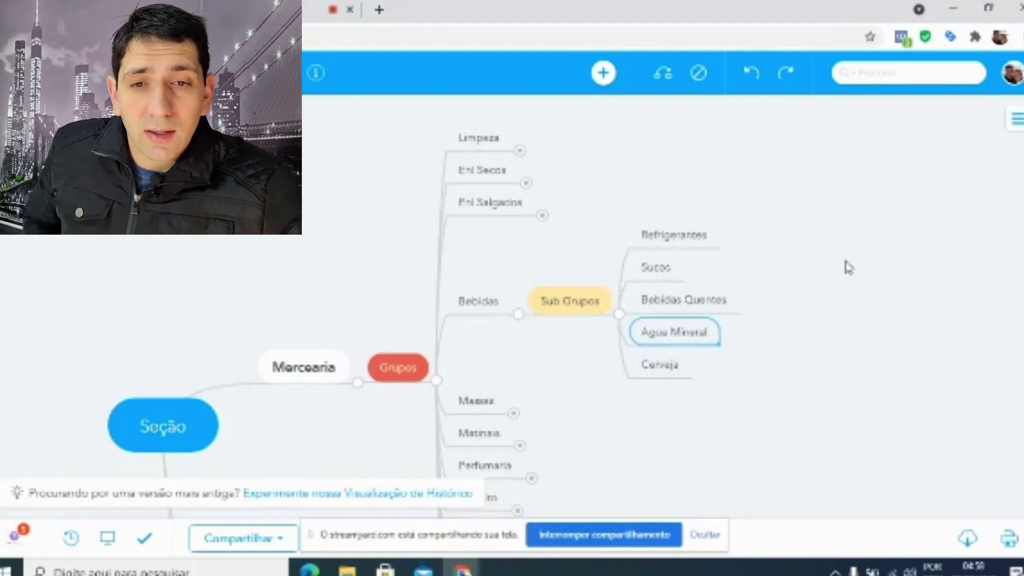
drag(841, 267, 799, 237)
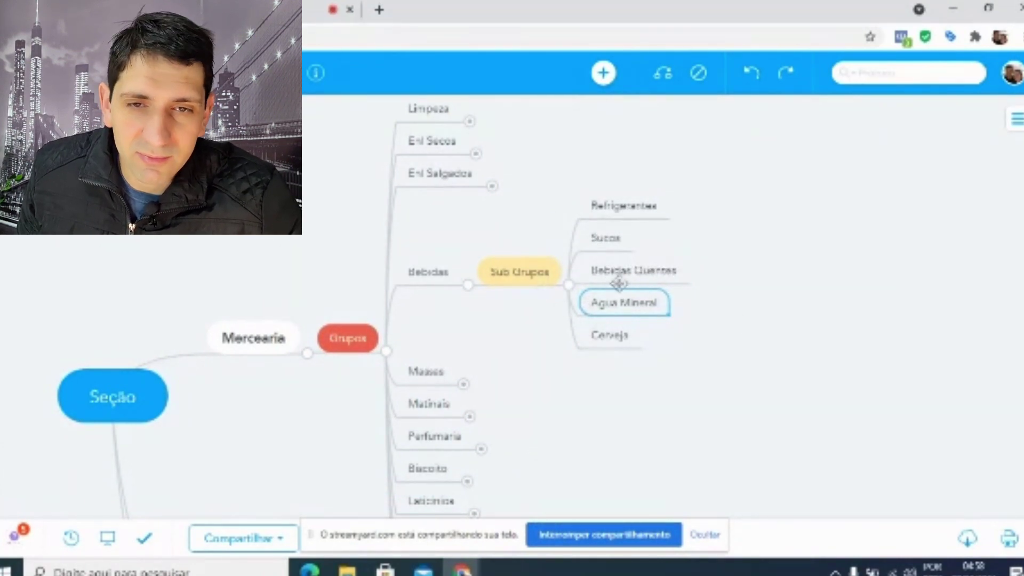
Go through the Bebidas subgroups Refrigerantes, Sucos, Bebidas Quentes, Agua Mineral and Cerveja one by one, and collapse the Bebidas group.
click(614, 239)
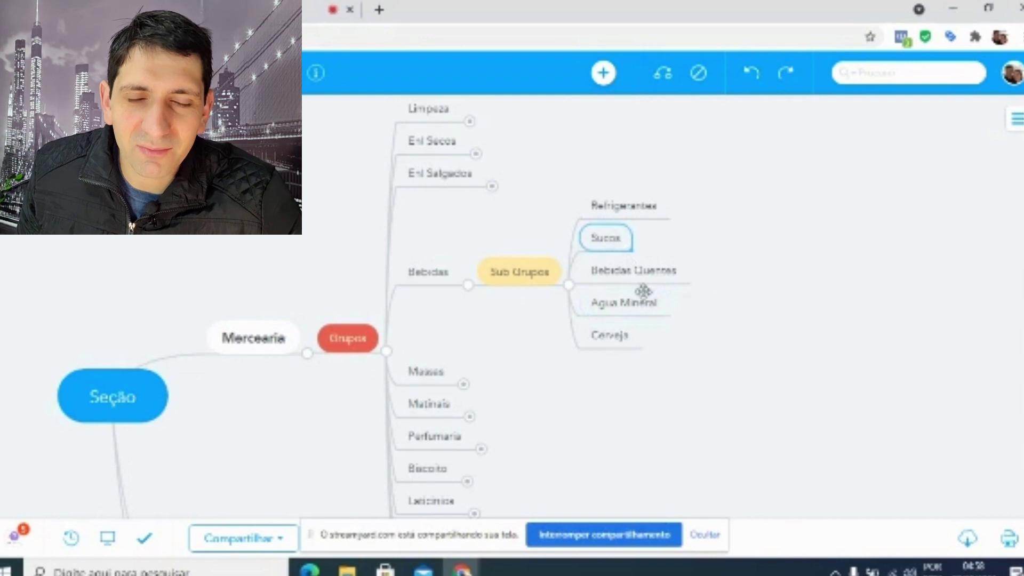
click(611, 277)
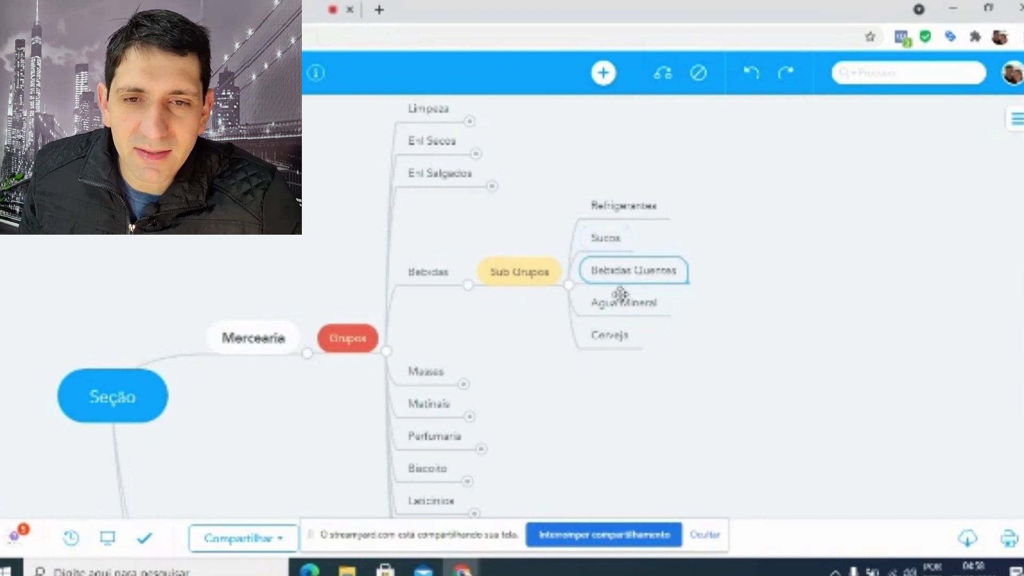
click(620, 299)
click(626, 337)
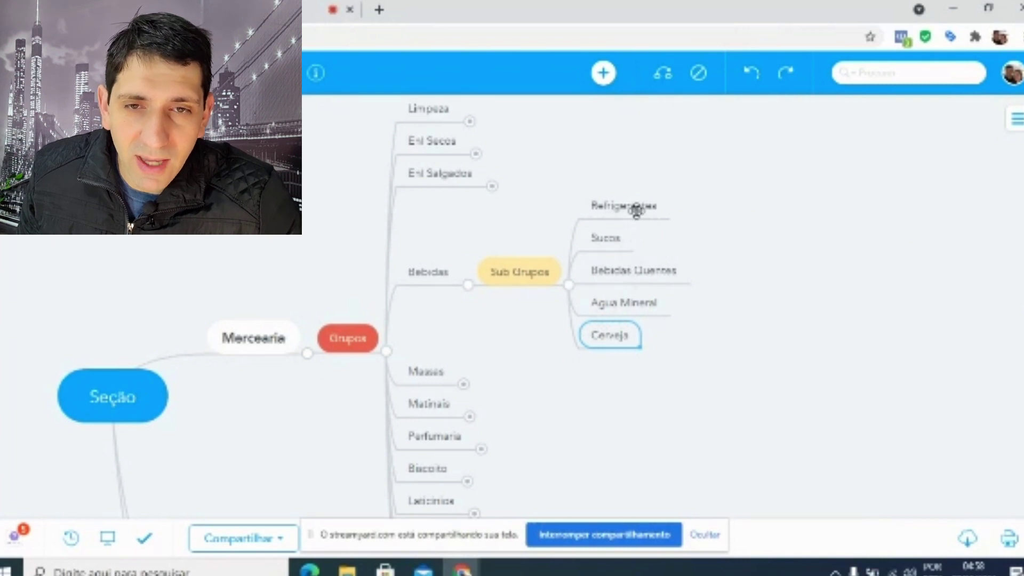
click(636, 211)
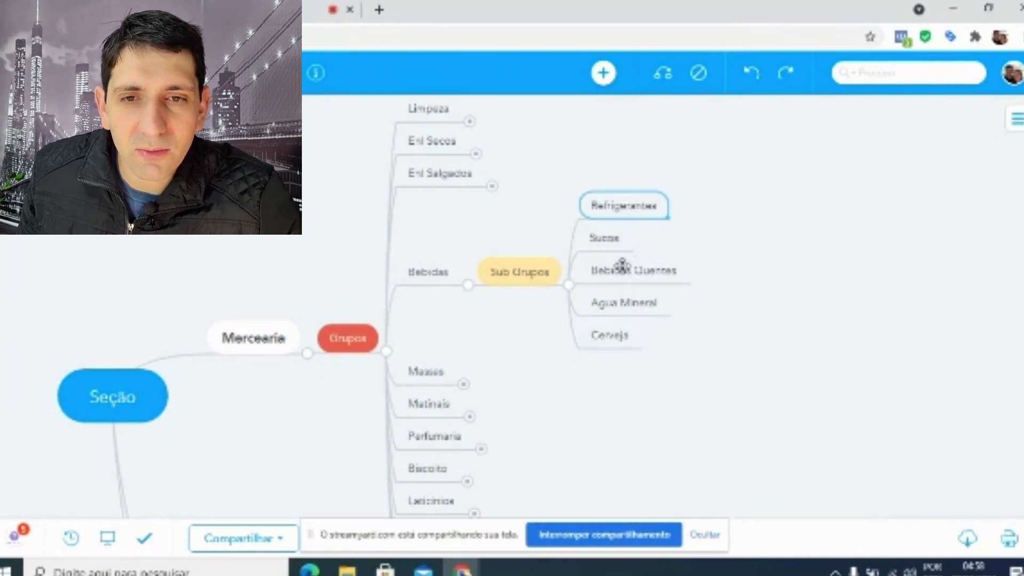
key(Down)
key(Down)
key(Down)
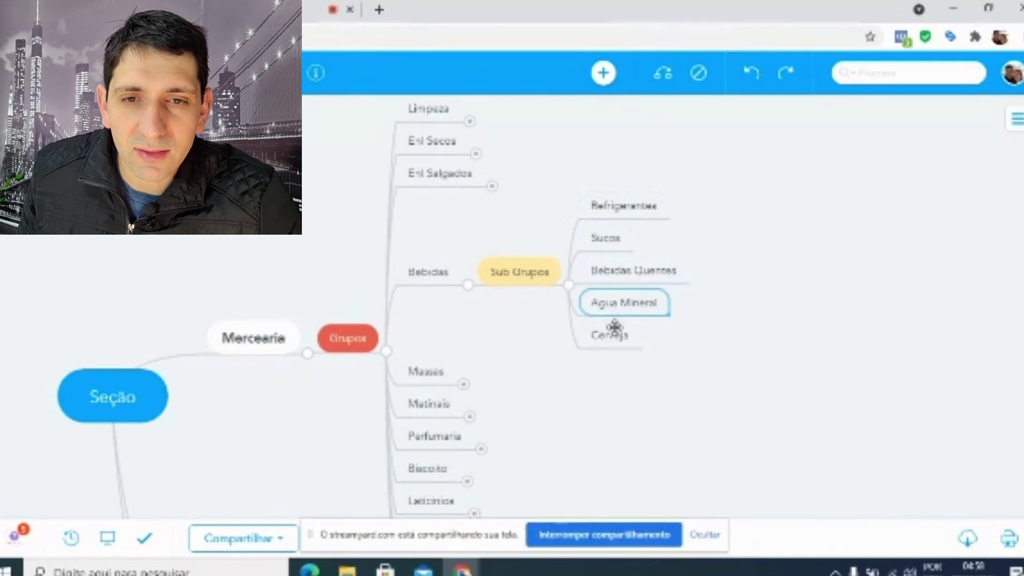
key(Down)
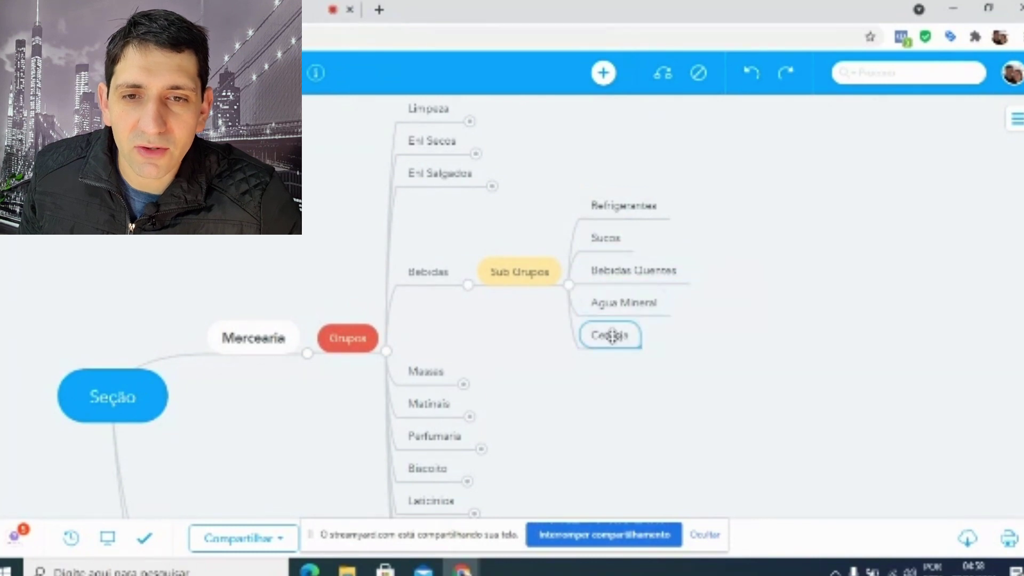
click(569, 286)
click(568, 345)
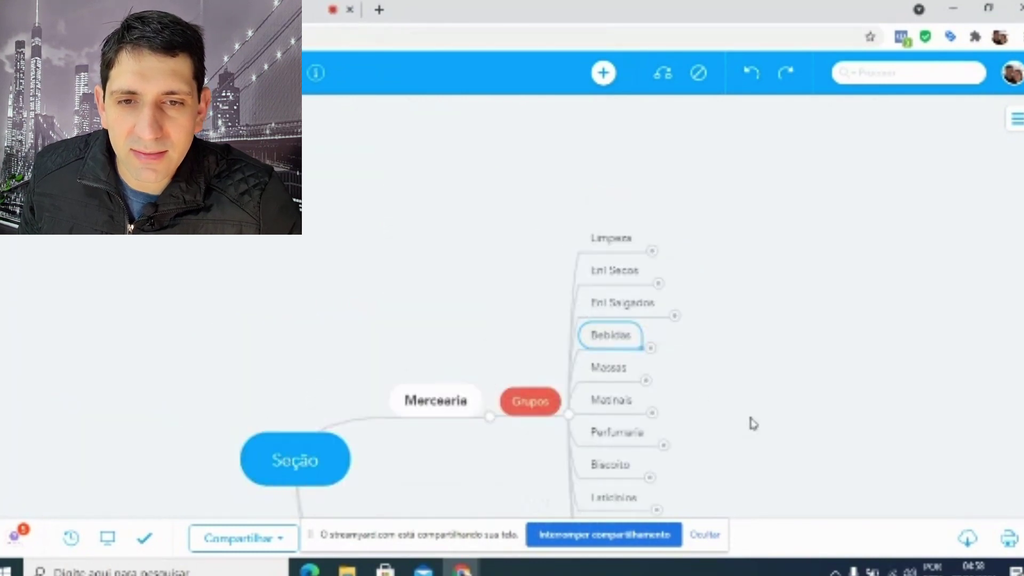
Expand the Massas group to go through Massas Caseiras, Sopas, Miojo and Massas, and collapse the group again.
drag(752, 424, 660, 267)
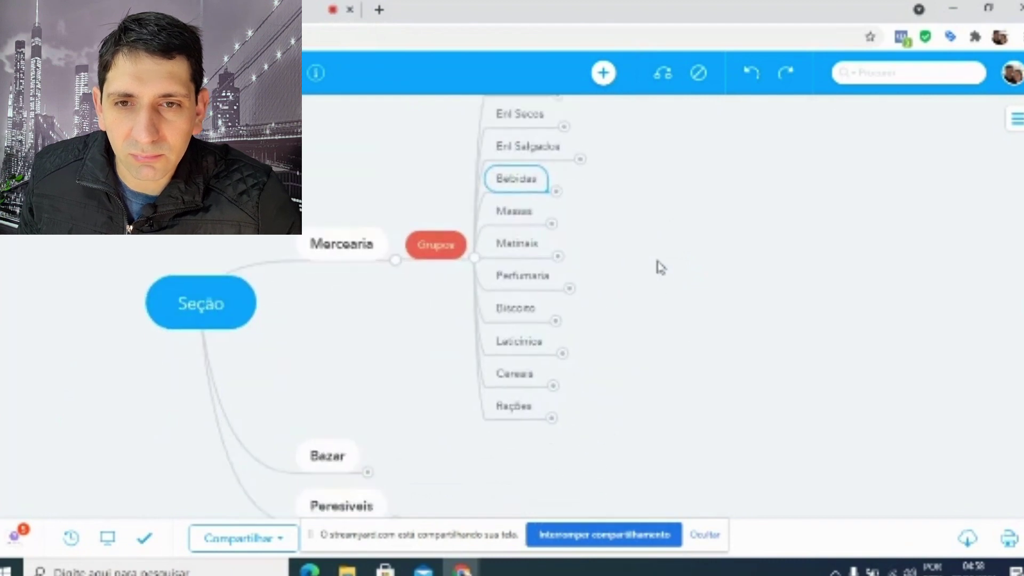
click(552, 225)
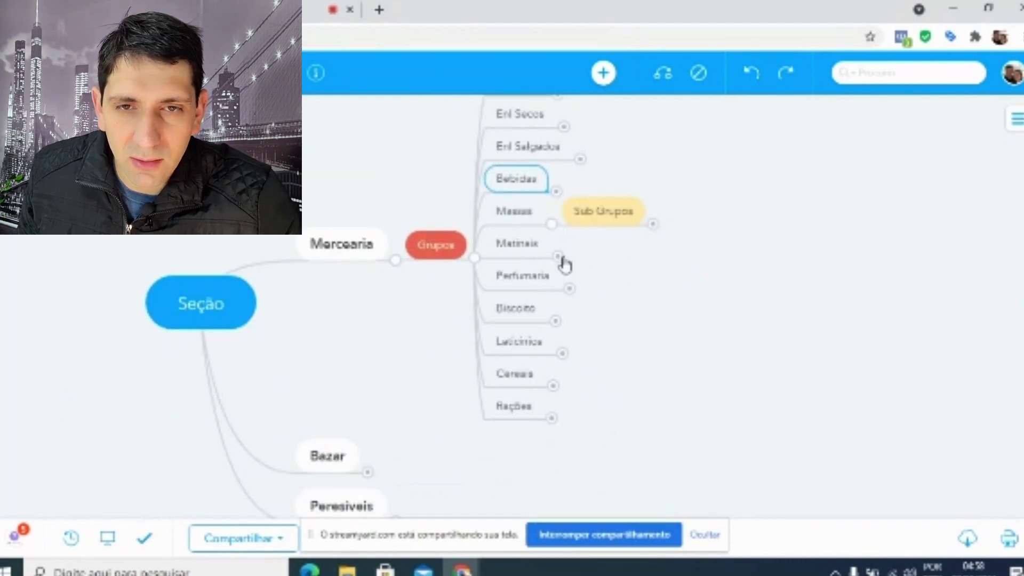
click(653, 224)
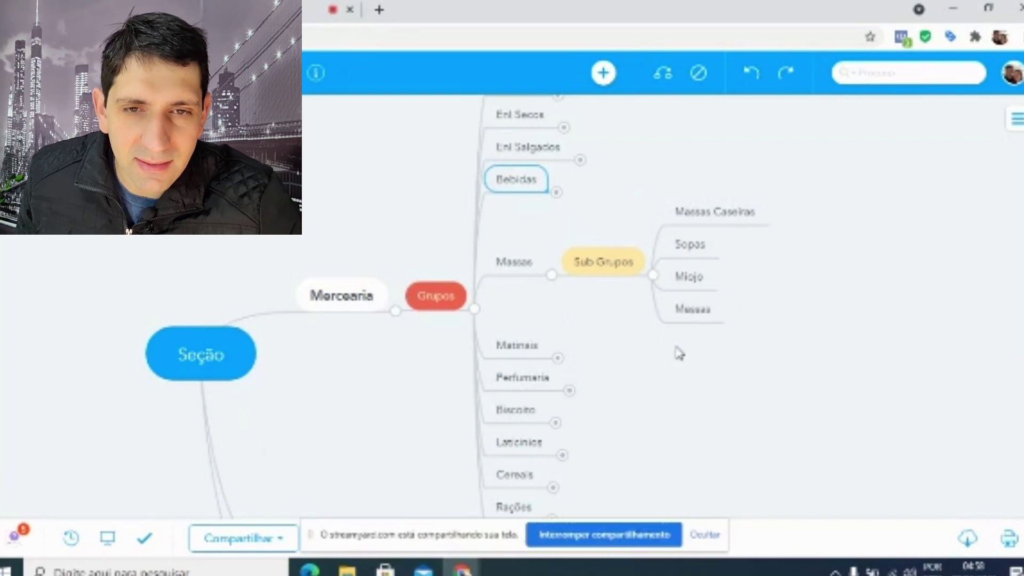
click(653, 275)
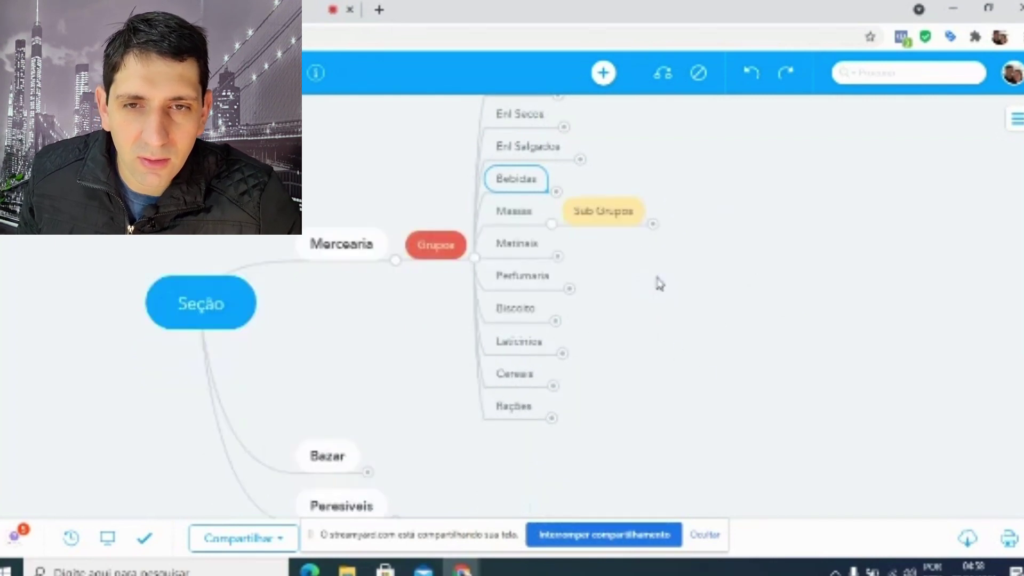
click(551, 224)
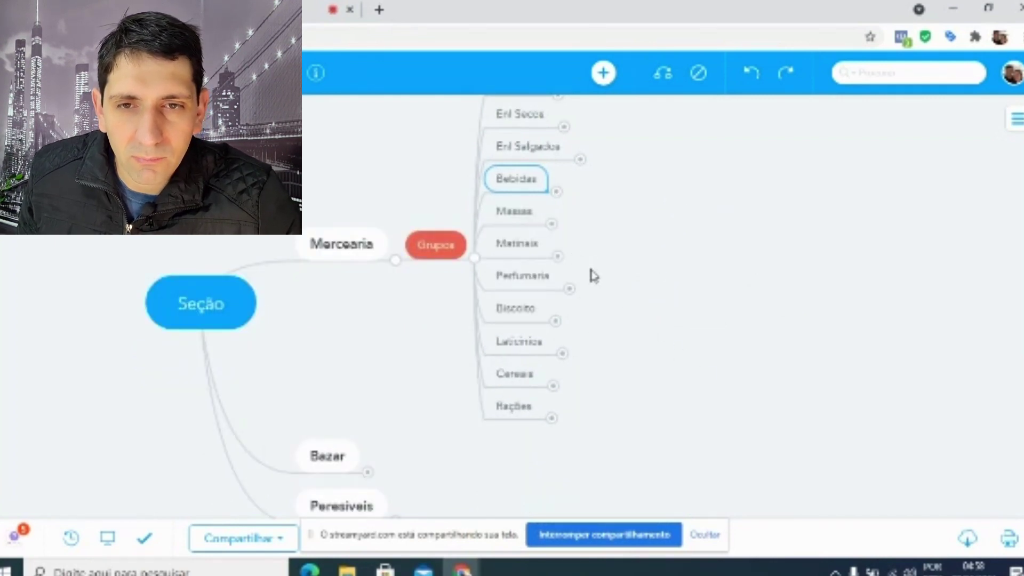
Expand the Matinais group to review Cafés, Erva Mate and Chás, and collapse the group again.
click(557, 257)
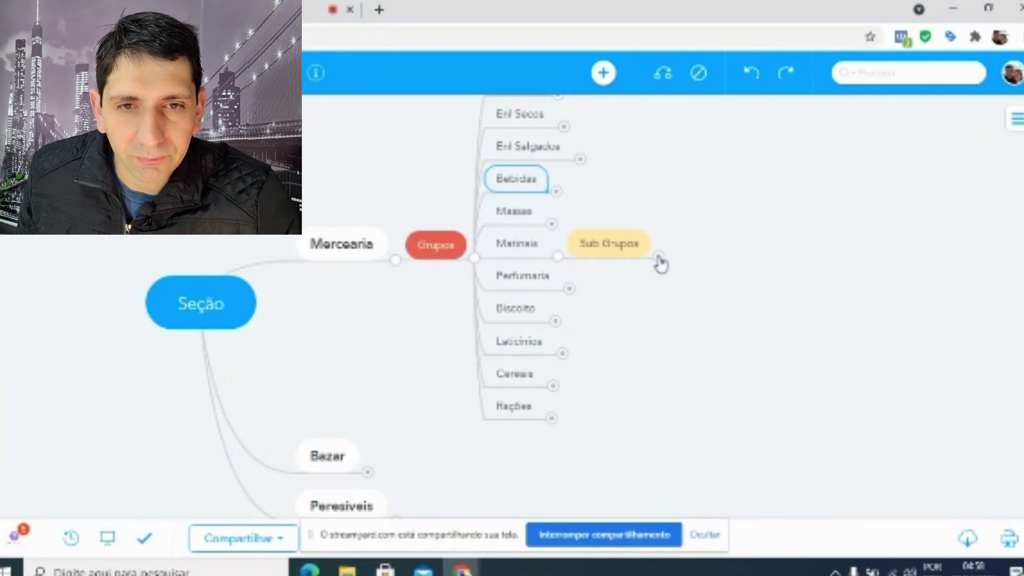
click(659, 257)
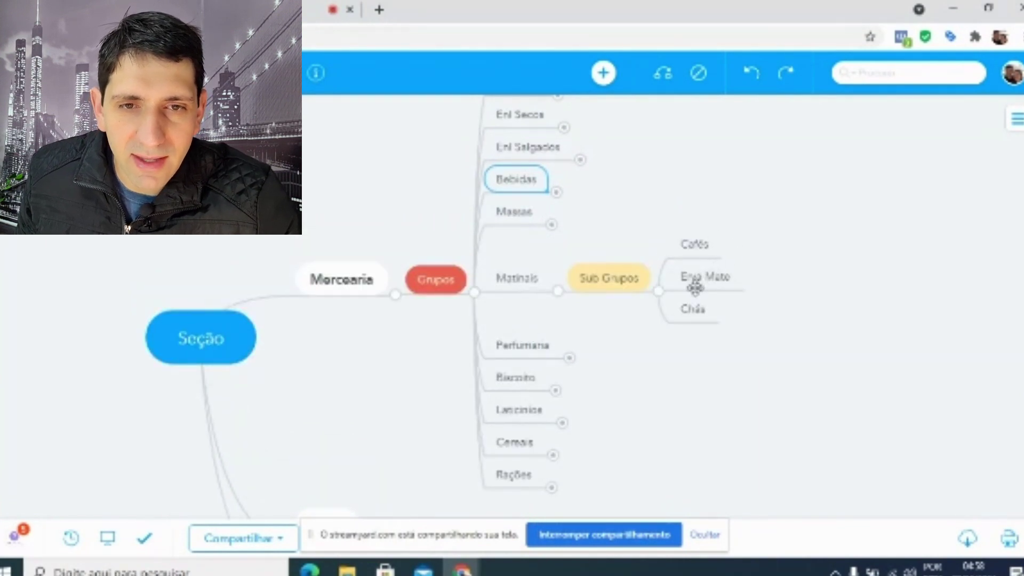
click(658, 291)
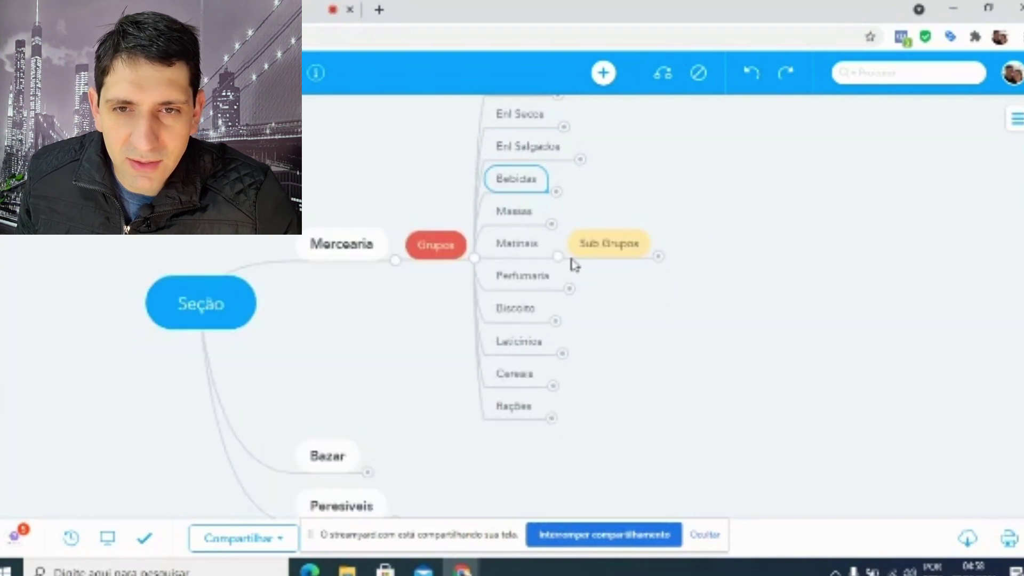
click(559, 258)
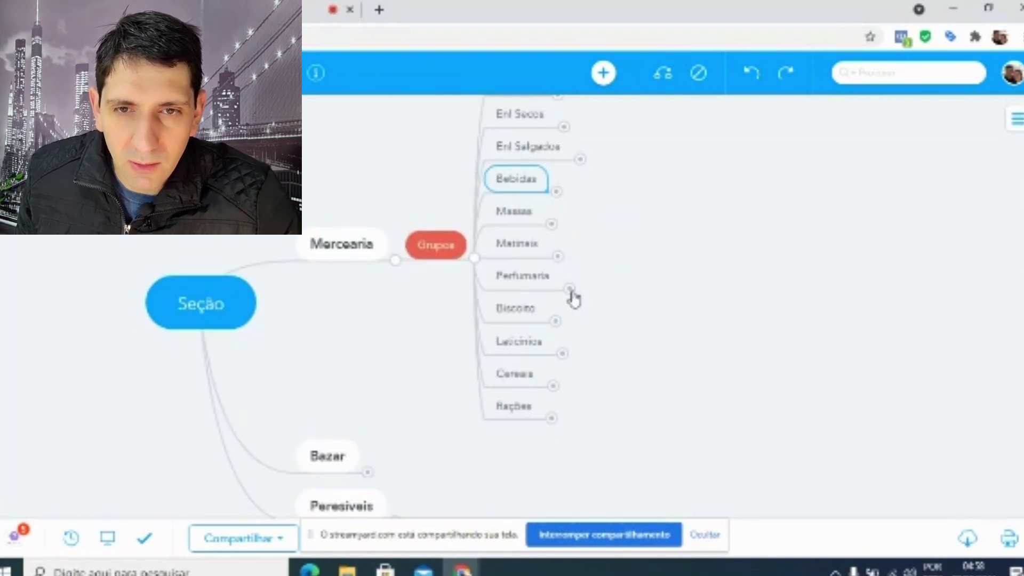
Expand the Perfumaria group to go through its subgroups from Desodorante to Absorventes, and collapse it to return to the Mercearia groups.
click(570, 290)
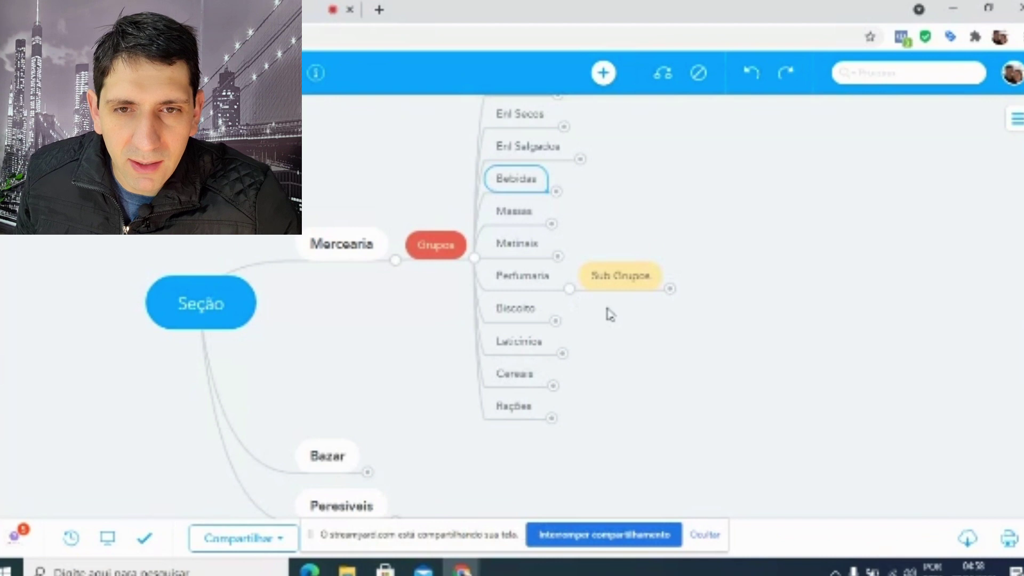
click(670, 289)
drag(863, 322, 741, 208)
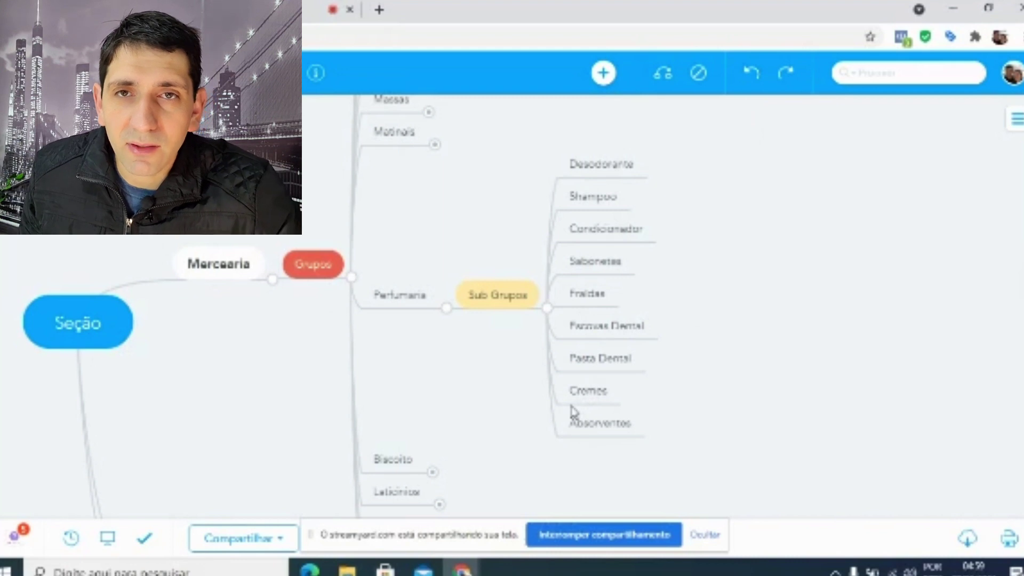
click(546, 309)
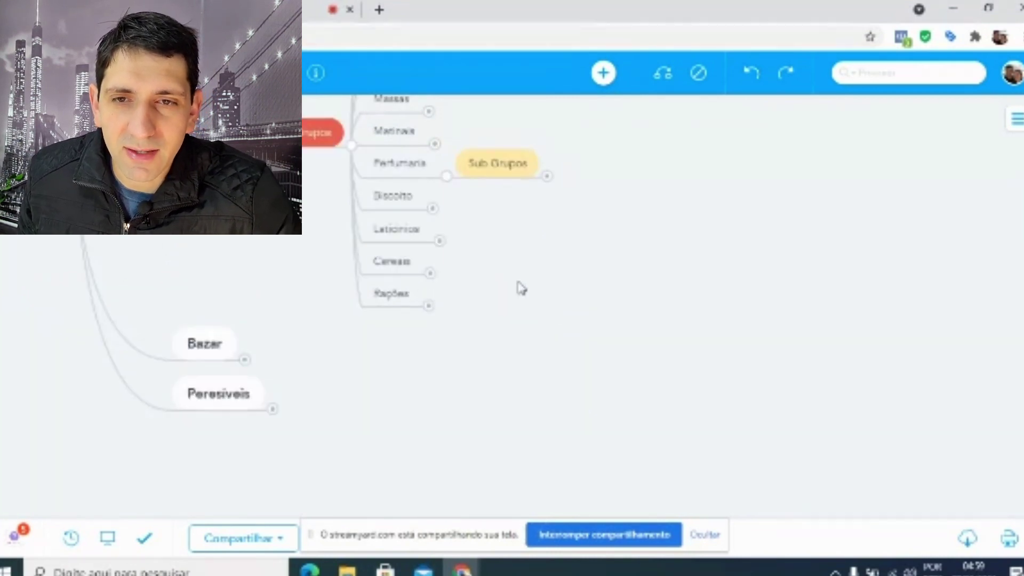
click(446, 176)
drag(481, 296, 562, 455)
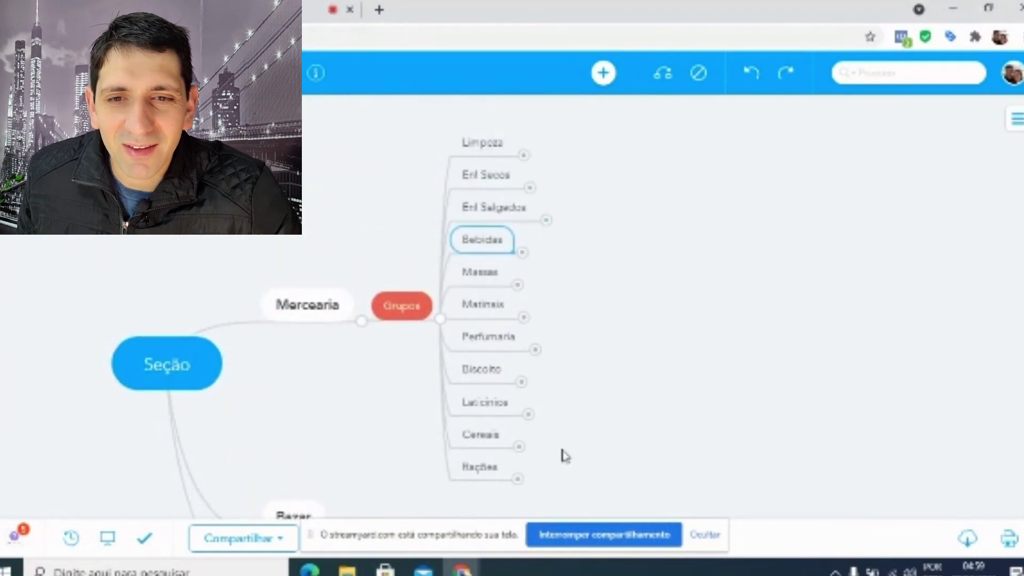
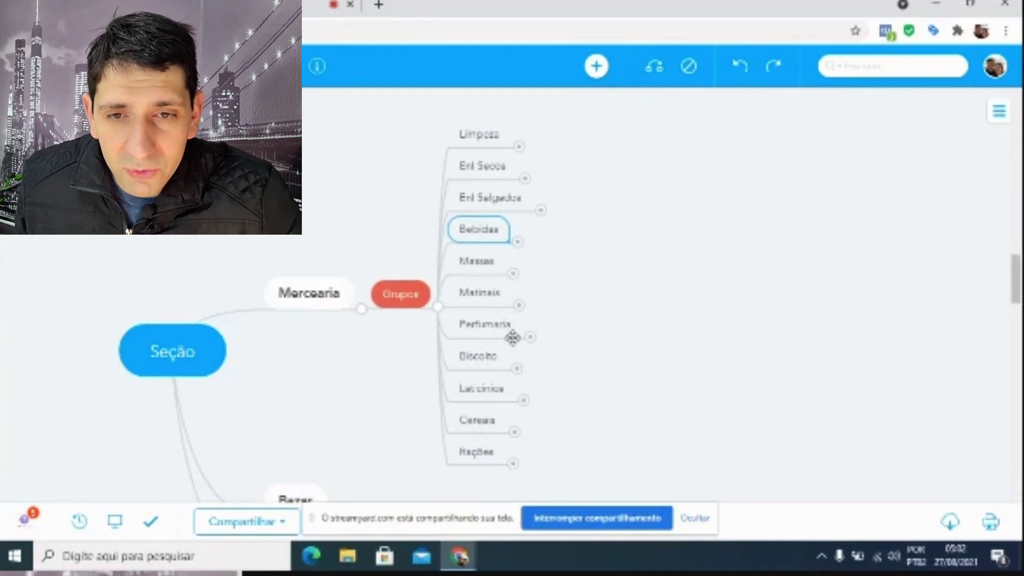
Reopen the Perfumaria group to review its subgroups once more, and collapse it with its Sub Grupos node.
click(529, 337)
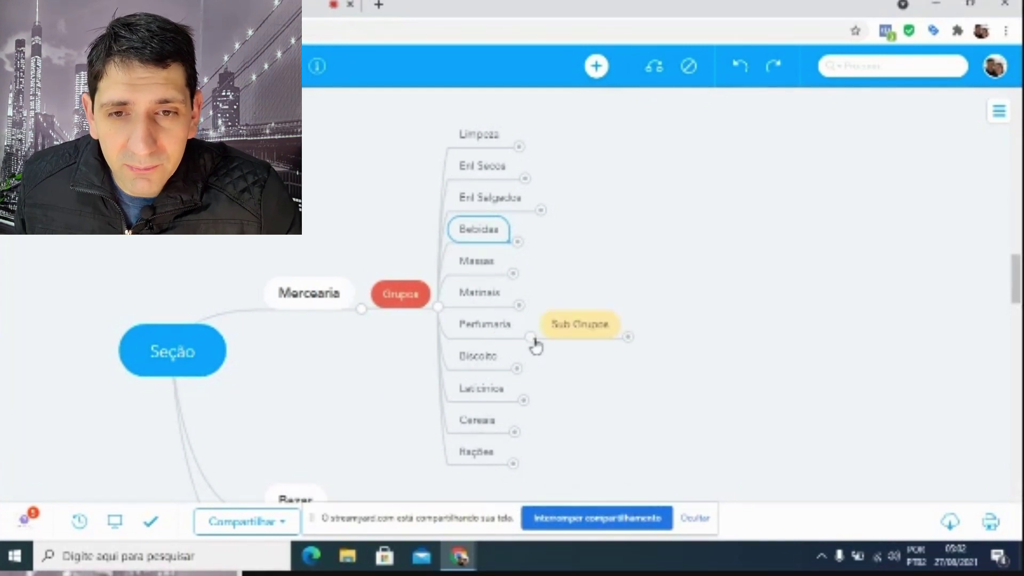
click(628, 338)
scroll(816, 357, down, 3)
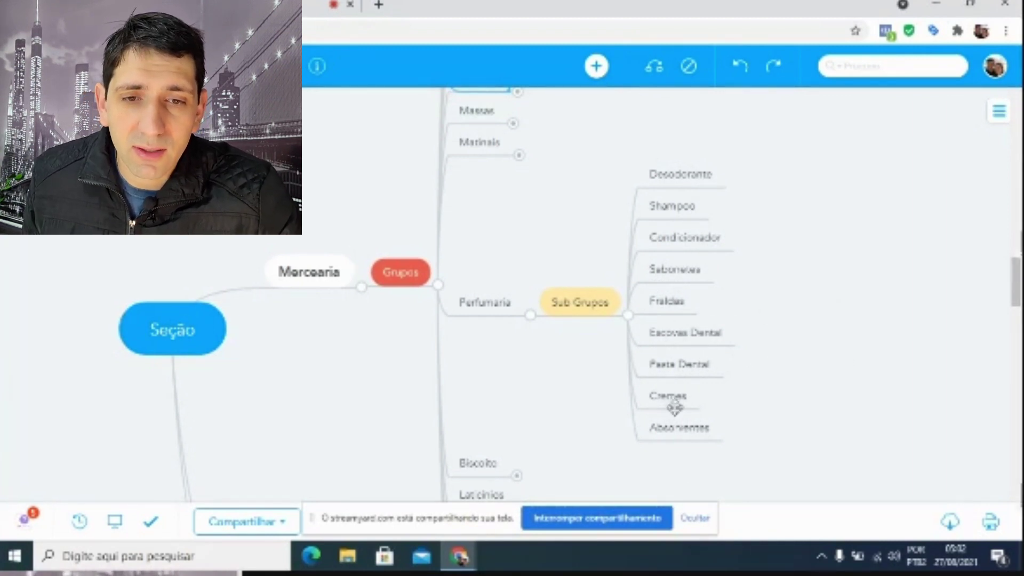
click(628, 315)
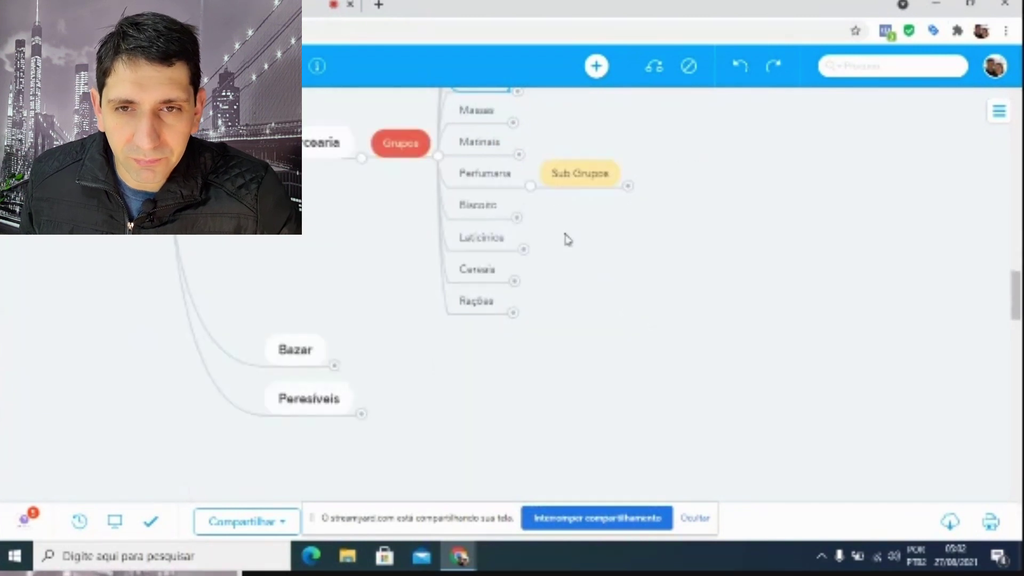
click(528, 187)
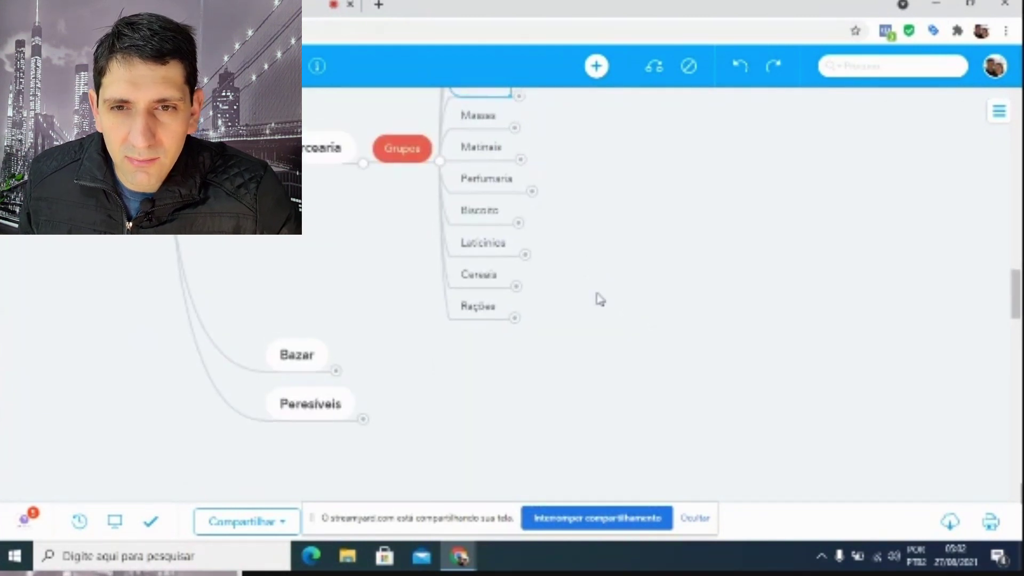
Expand the Biscoito group to review Biscoito Salgados and Biscoito recheado, and collapse the group again.
click(530, 268)
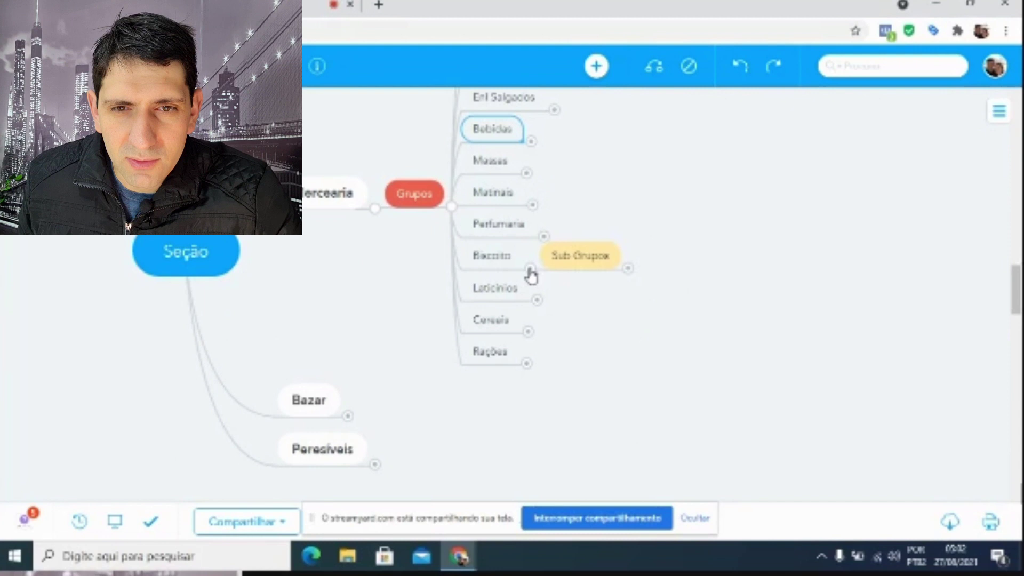
click(628, 268)
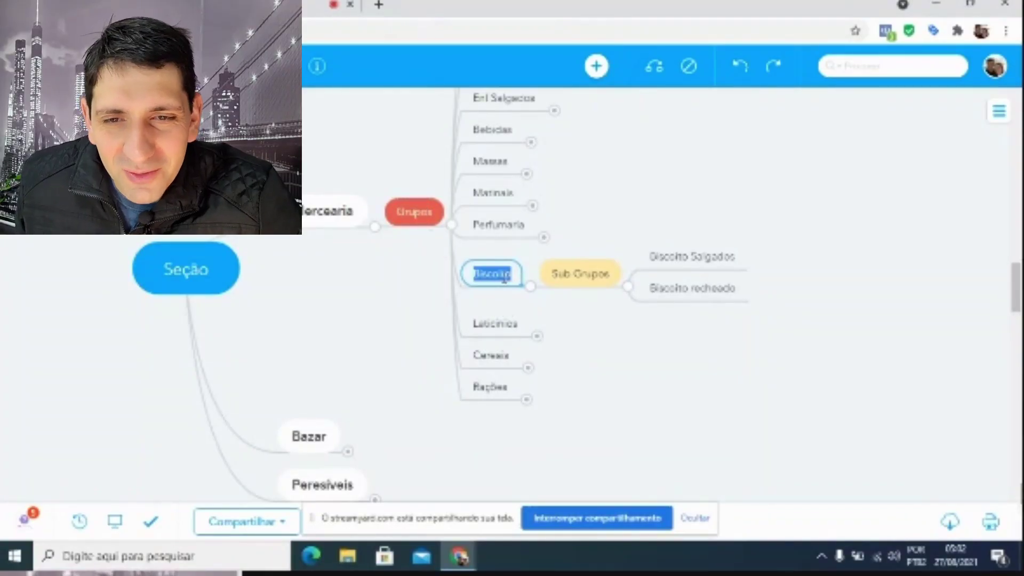
click(611, 277)
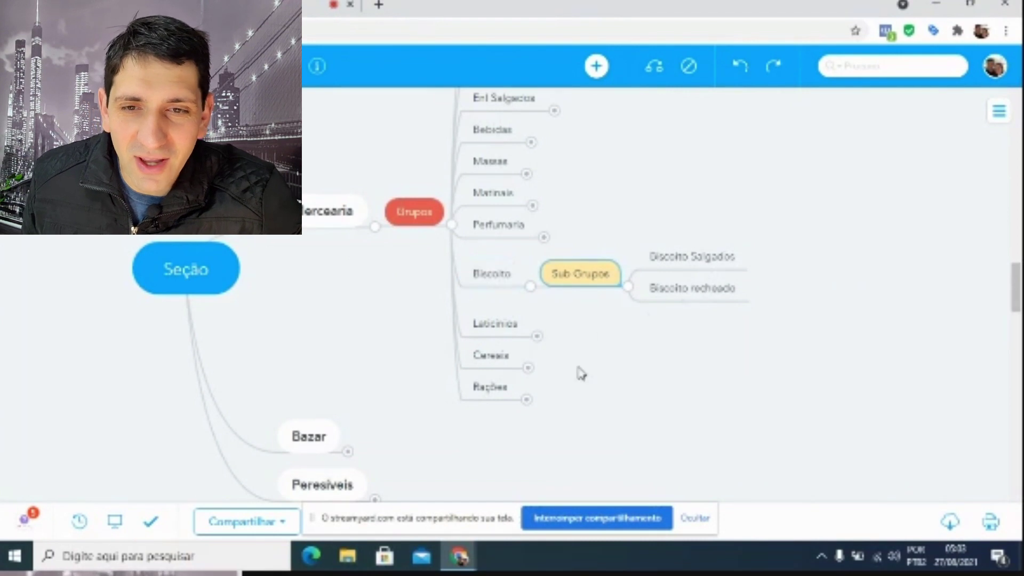
click(628, 287)
click(530, 286)
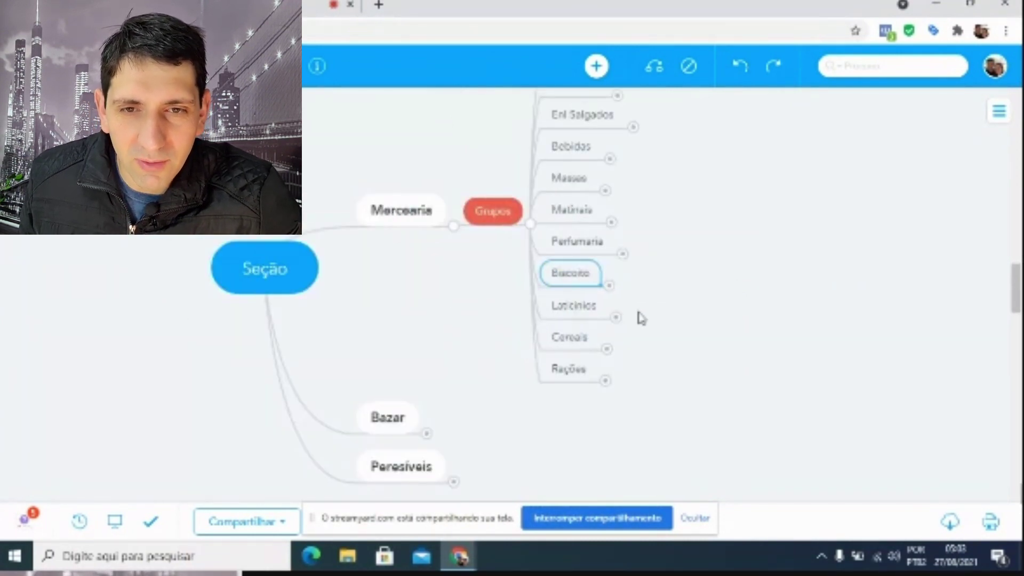
Expand the Laticínios group to review Leites and Achocolados, and collapse the group again.
click(615, 319)
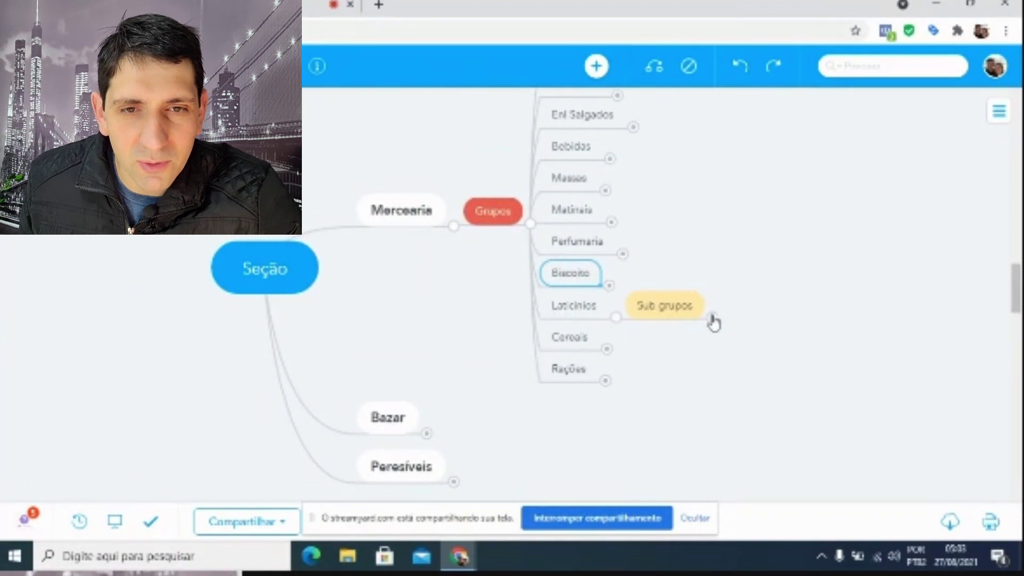
click(712, 318)
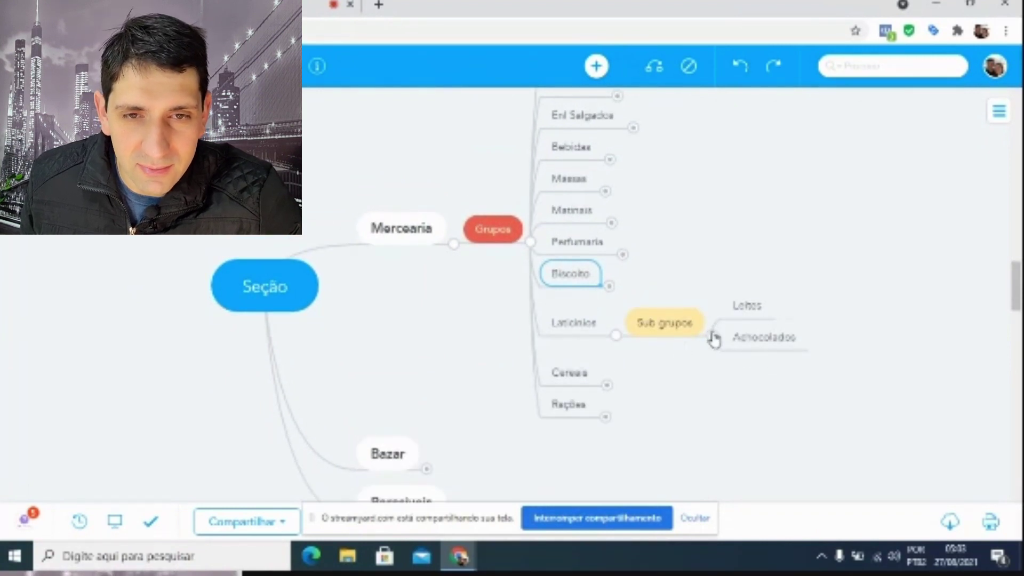
click(714, 337)
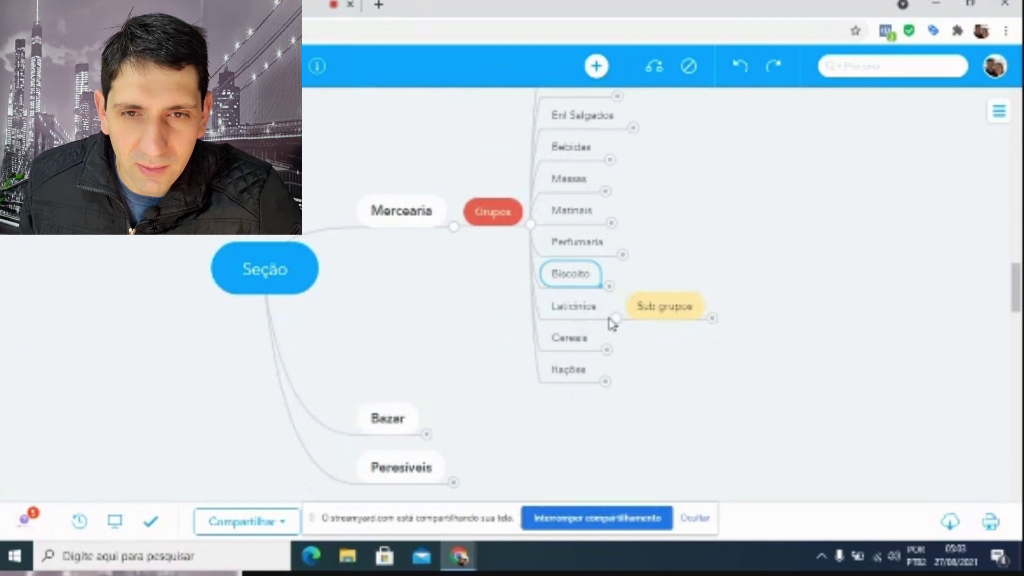
click(617, 320)
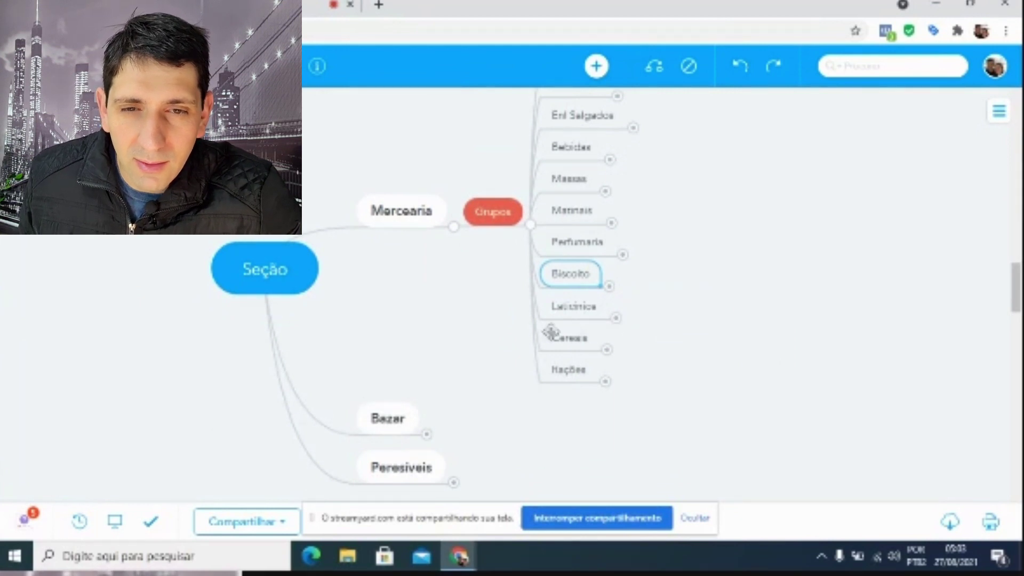
Expand the Cereais group to review Arroz, Farinhas and Açúcar, and collapse the group again.
click(608, 350)
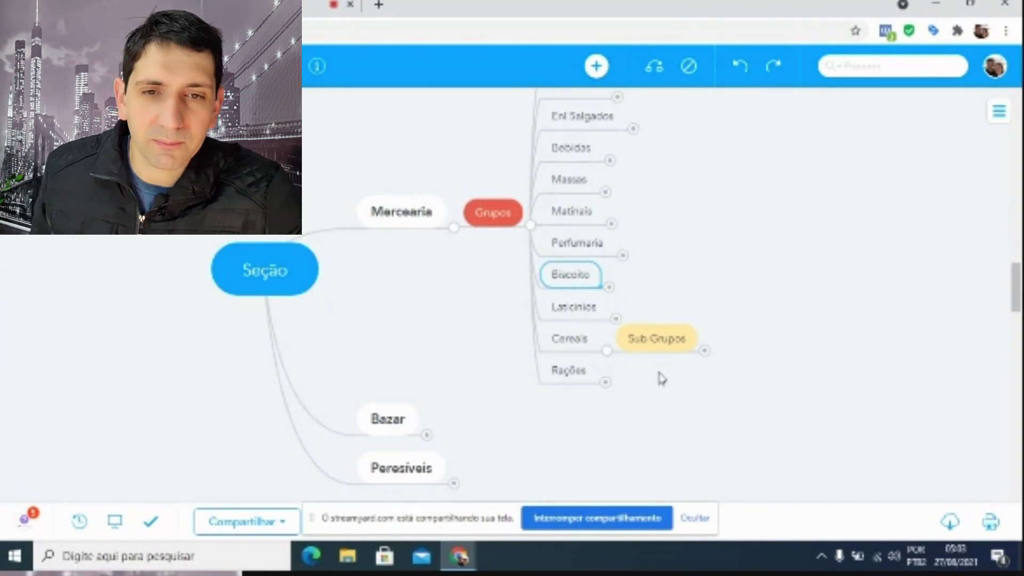
click(703, 352)
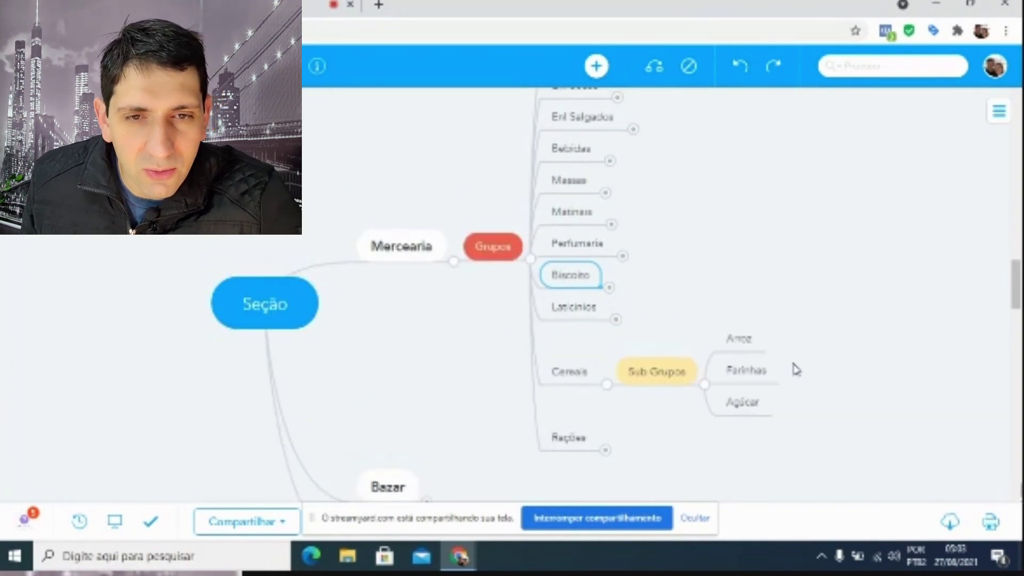
click(704, 384)
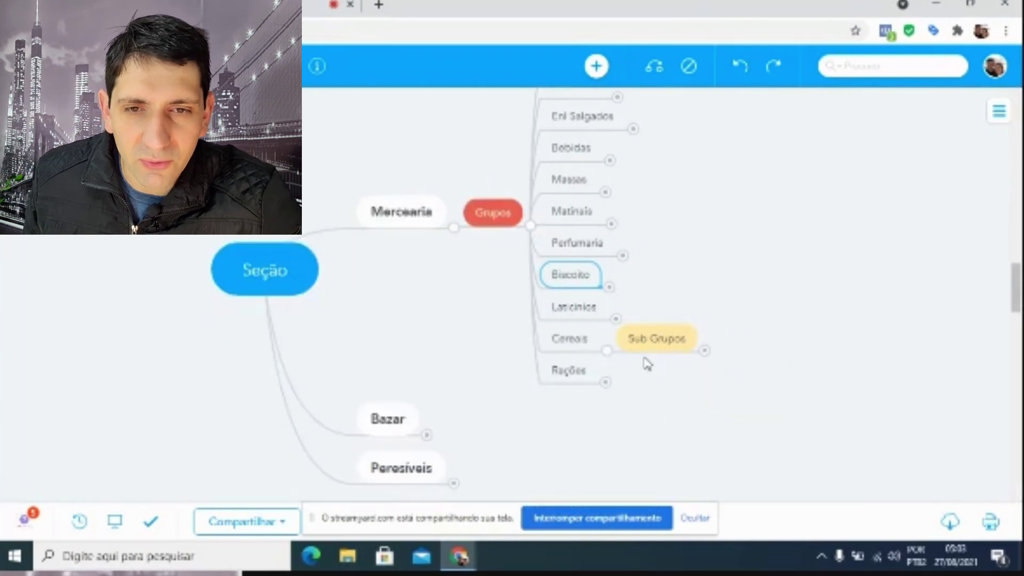
click(606, 351)
Expand the Rações group to go through Cães, Gato, Passáros and Milho, and collapse the group again.
click(606, 383)
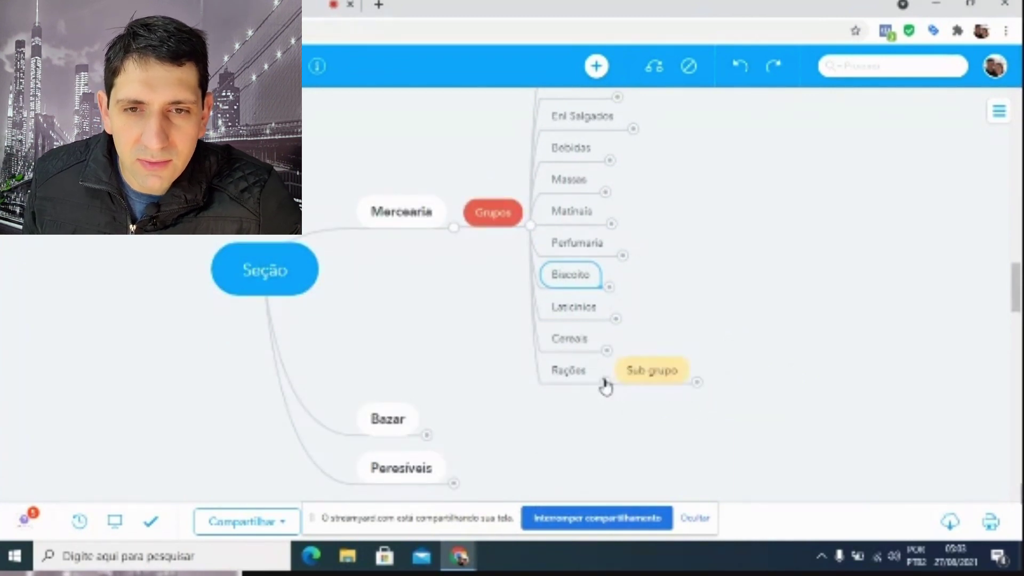
click(697, 382)
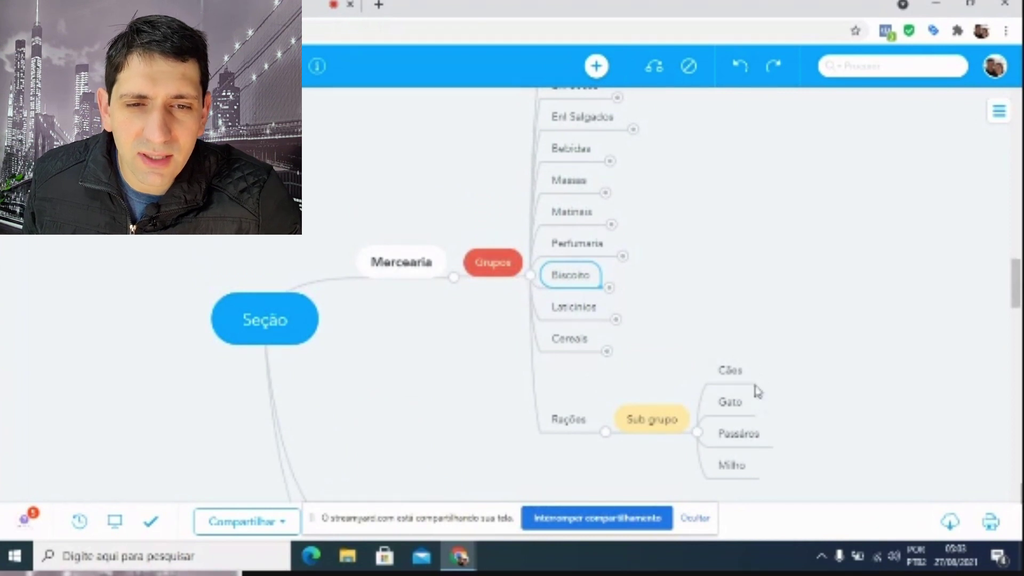
click(696, 433)
click(605, 385)
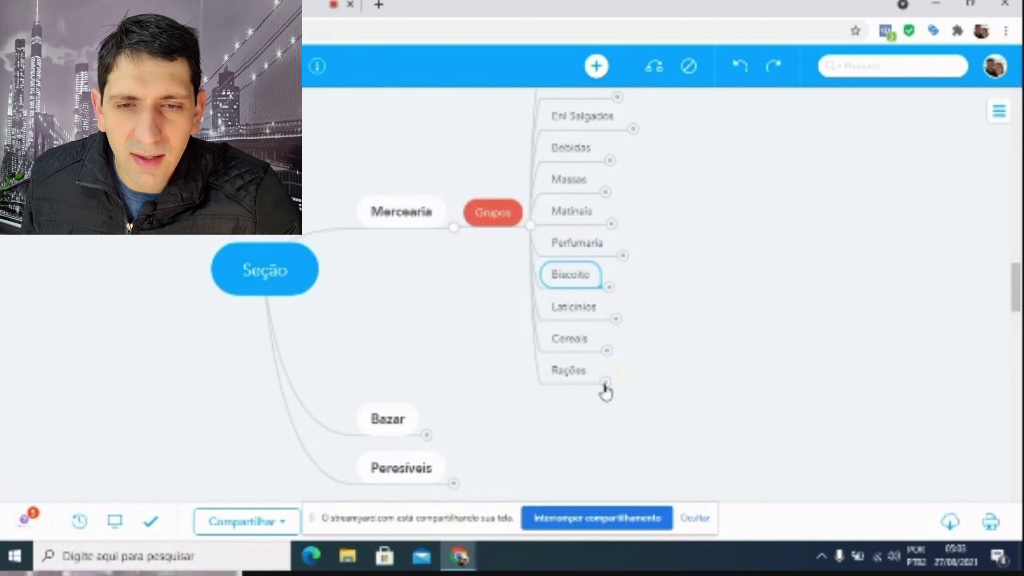
Expand the Limpeza group and its Sub Grupos node to show the subgroups down to Papel Higiênico.
drag(715, 379, 523, 454)
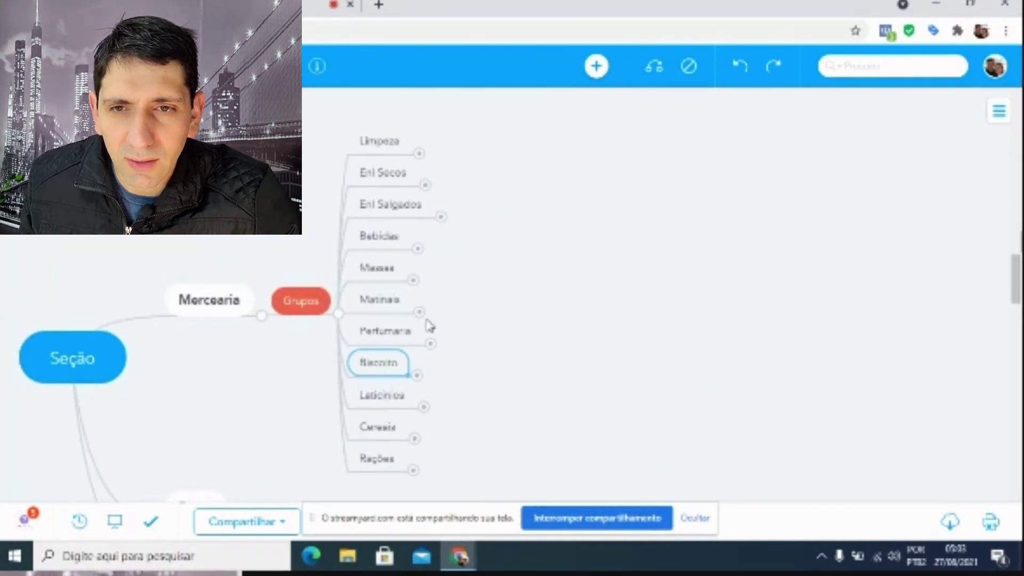
click(420, 154)
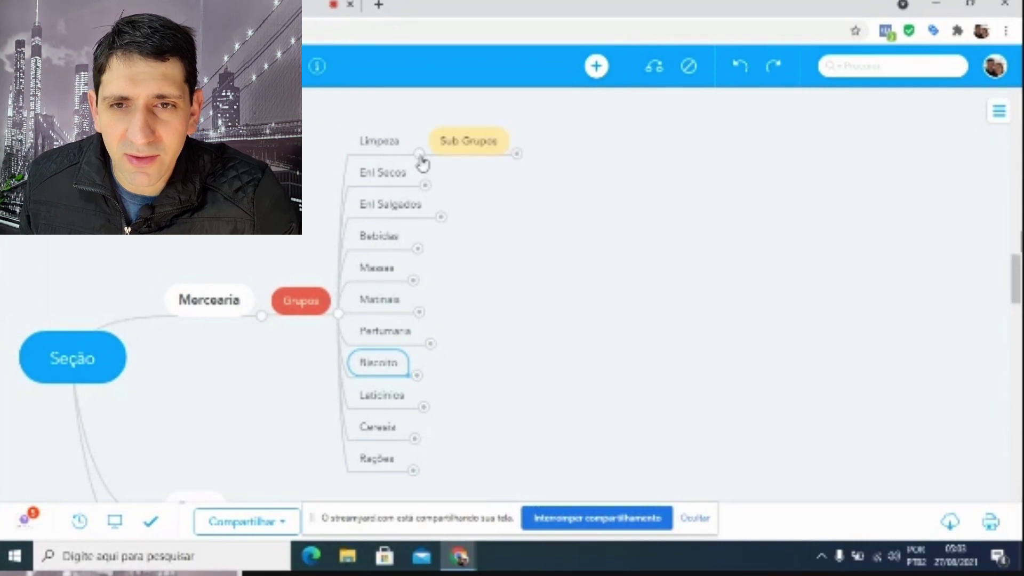
click(521, 155)
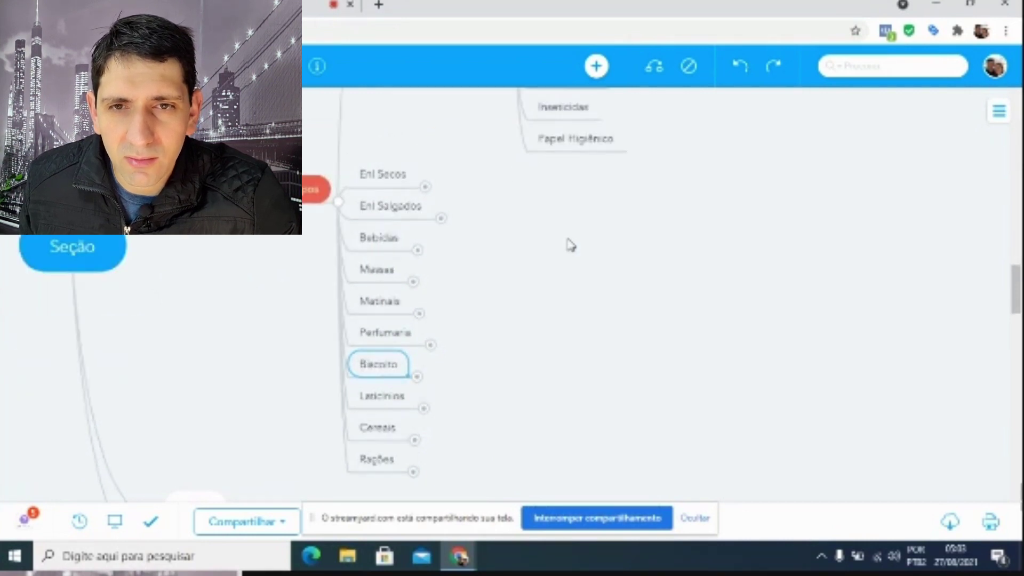
drag(569, 244, 591, 414)
scroll(449, 378, down, 5)
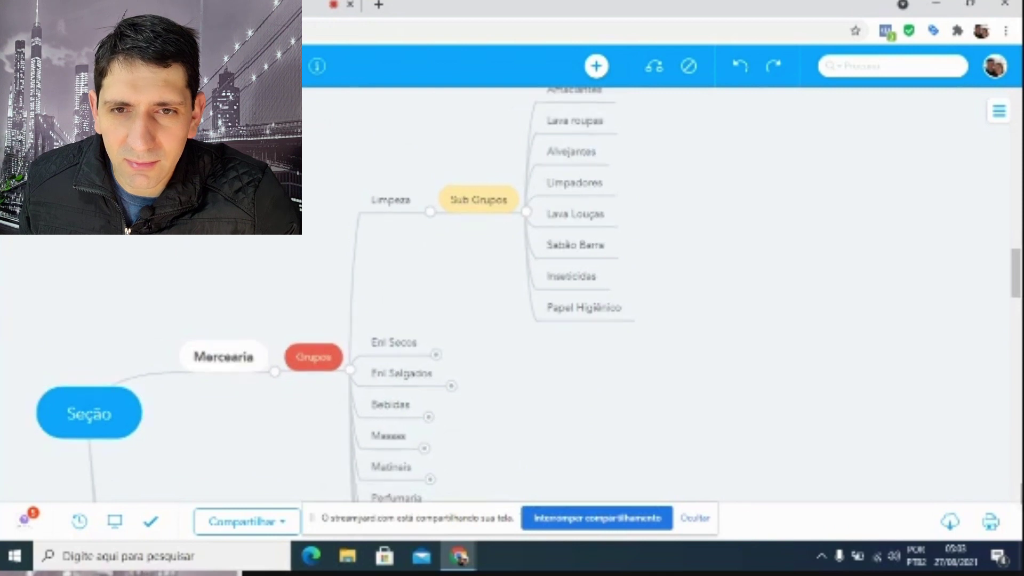
Expand the Enl Secos and Enl Salgados groups down to their individual subgroups, keeping Limpeza open above them.
drag(451, 376, 445, 350)
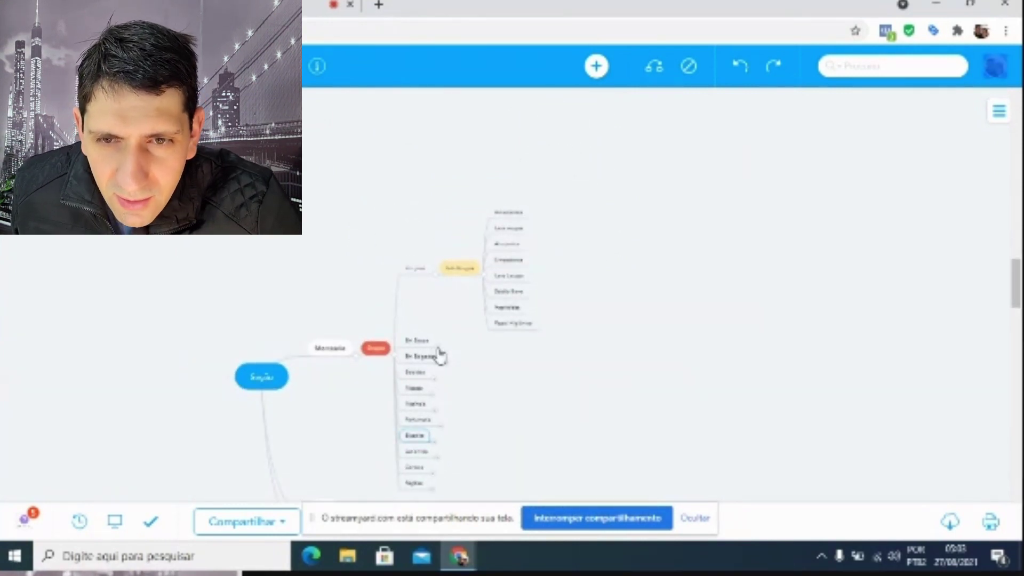
click(437, 348)
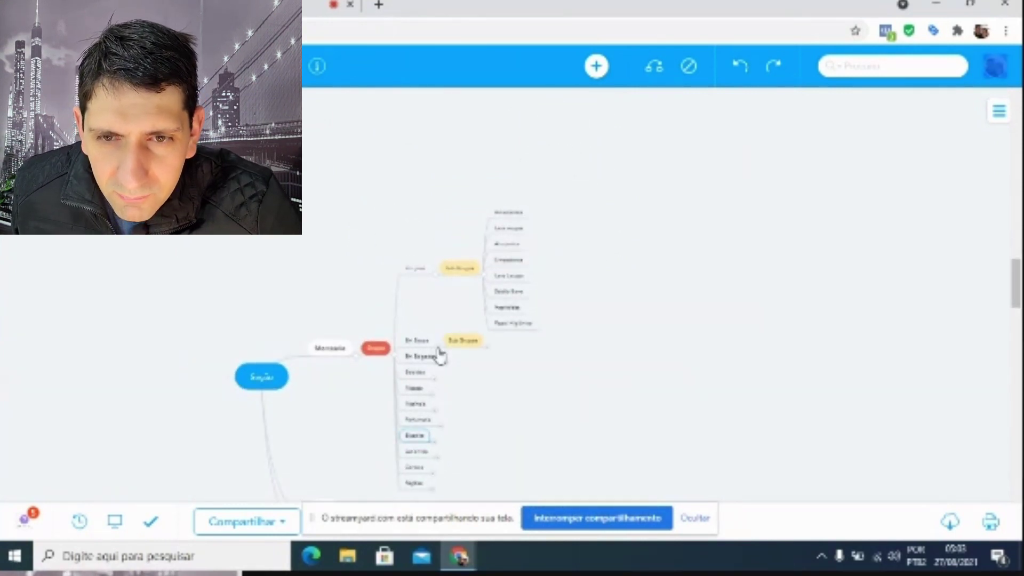
click(486, 349)
click(446, 364)
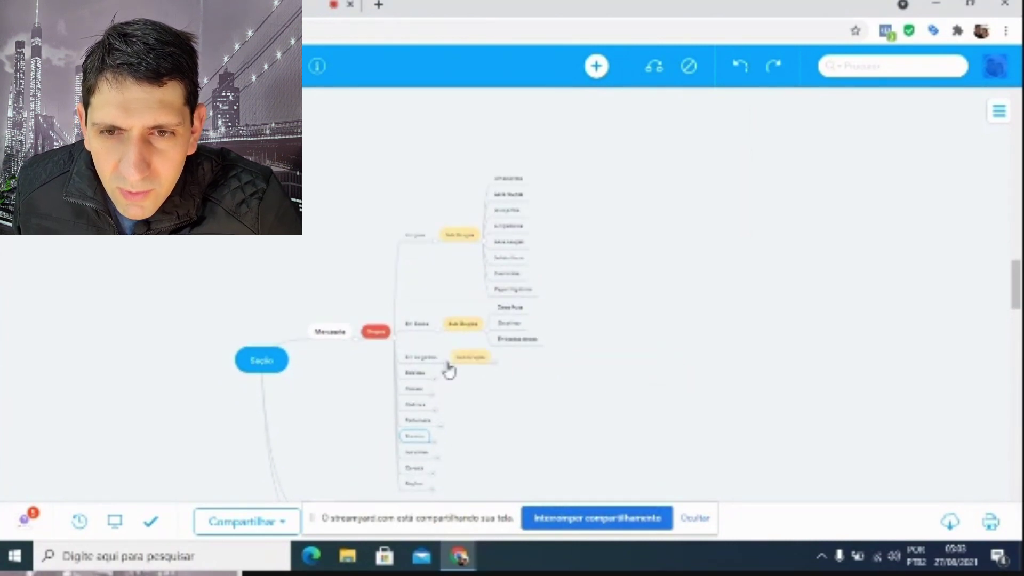
click(495, 365)
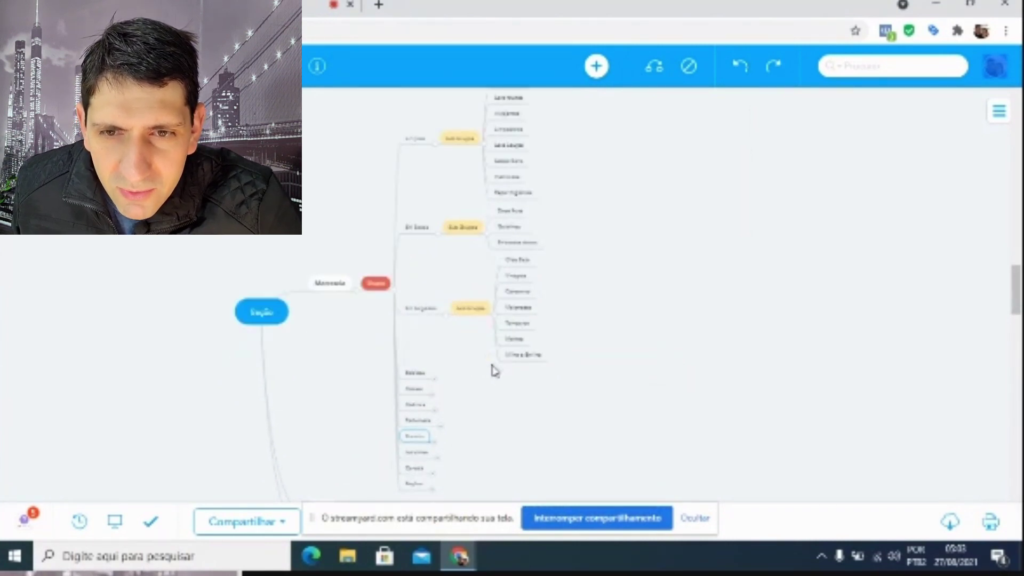
Expand the Bebidas group and its Sub Grupos node to show its drink subgroups alongside the other open groups.
click(435, 380)
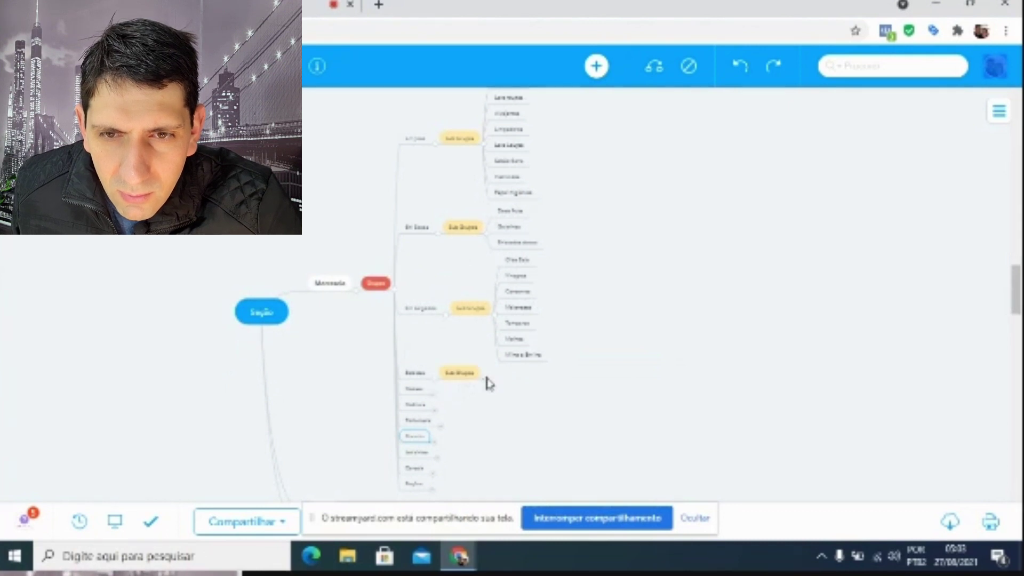
click(484, 385)
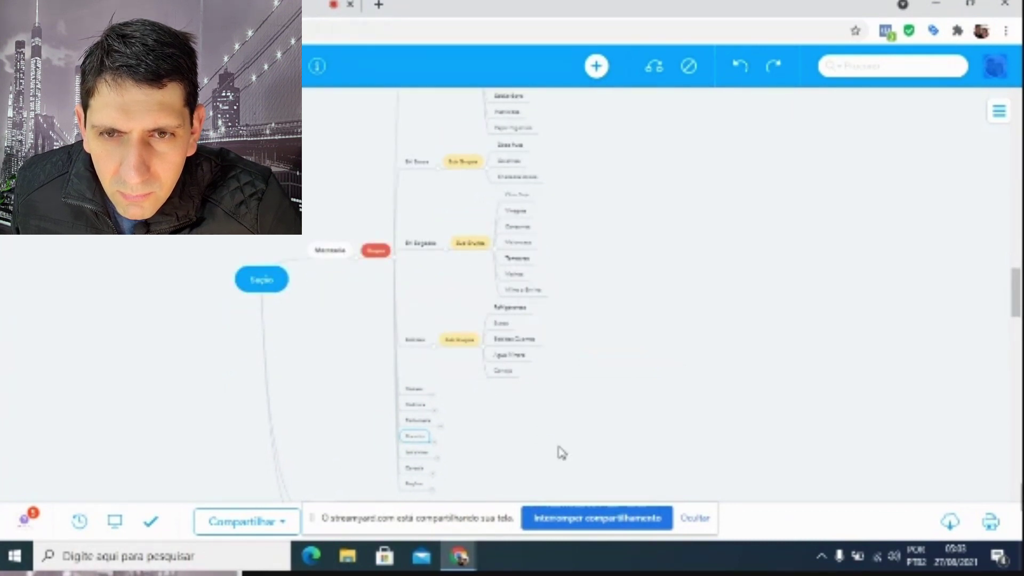
scroll(558, 452, up, 3)
scroll(558, 452, down, 1)
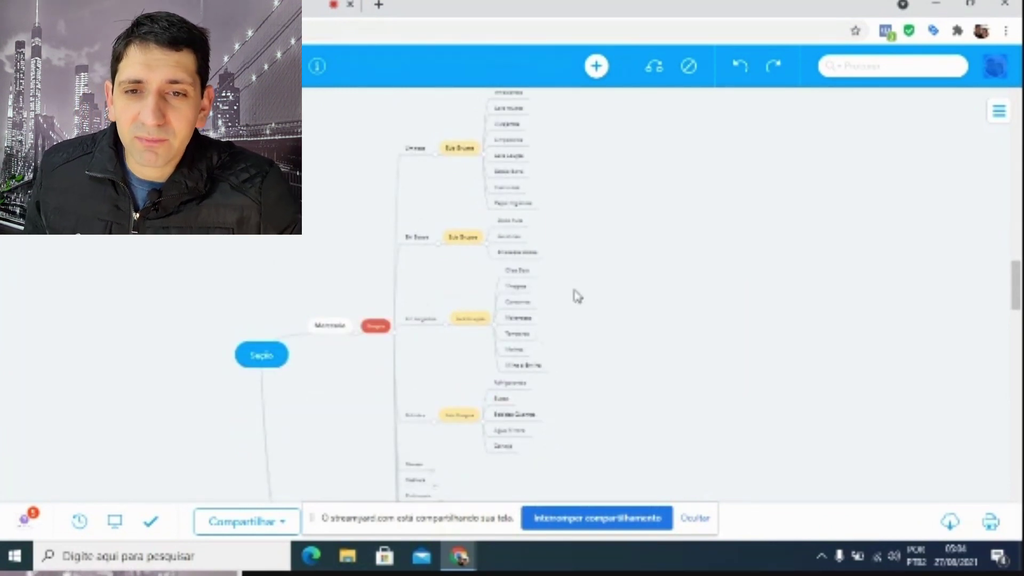
Expand the Massas group down to its subgroups and look over all the open Mercearia groups together.
click(432, 472)
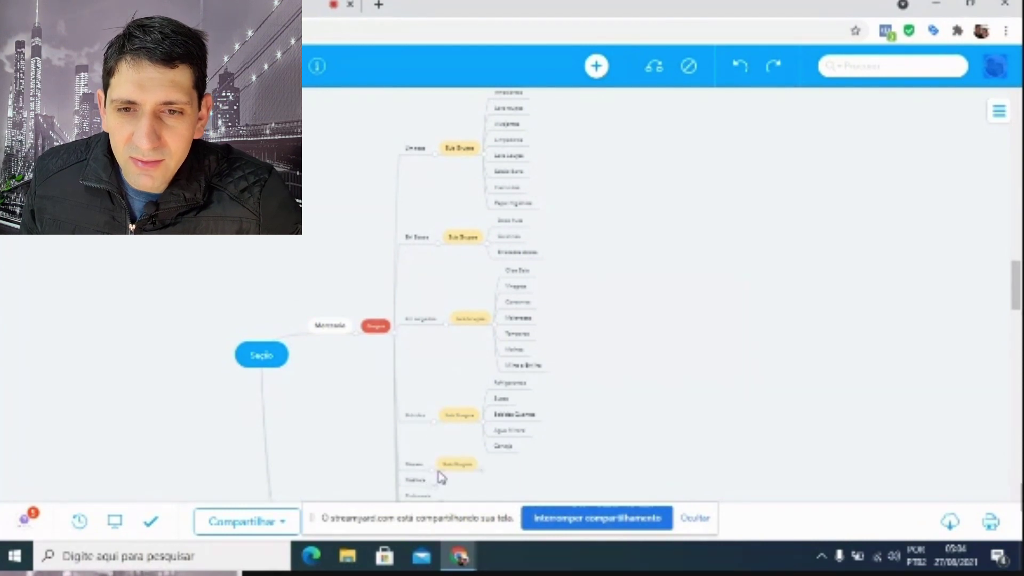
click(482, 473)
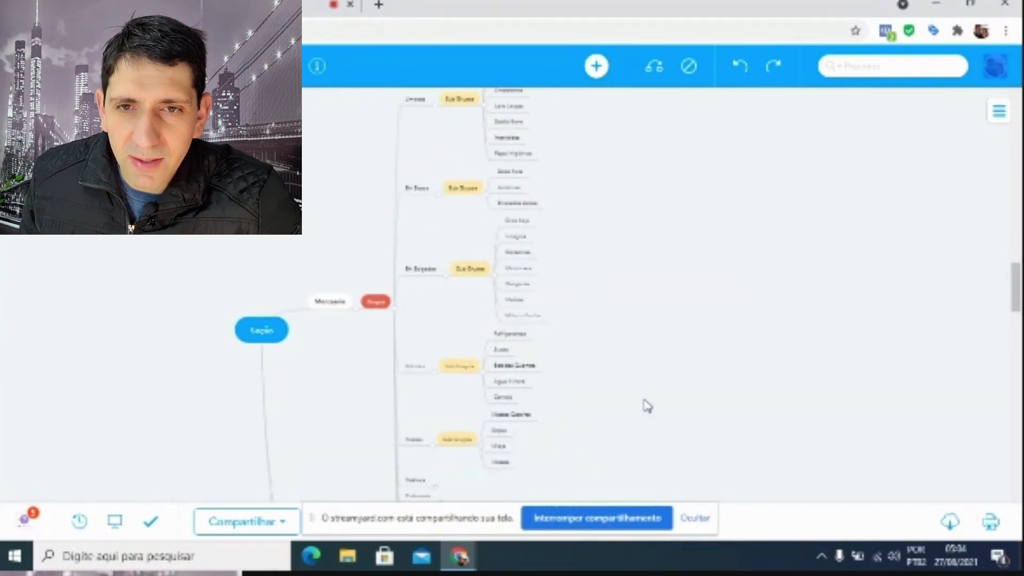
scroll(645, 405, up, 2)
scroll(646, 406, down, 2)
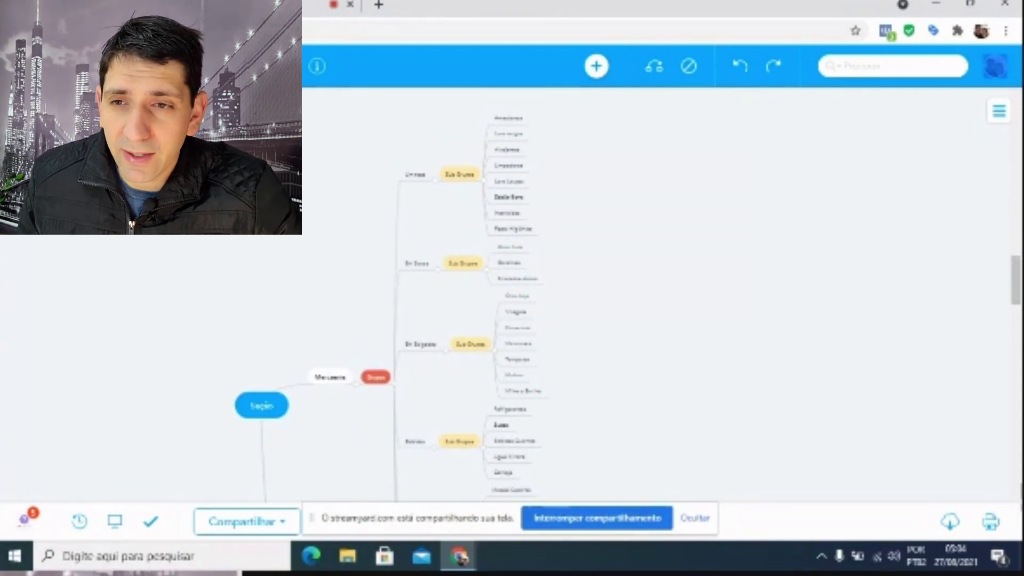
scroll(493, 293, down, 2)
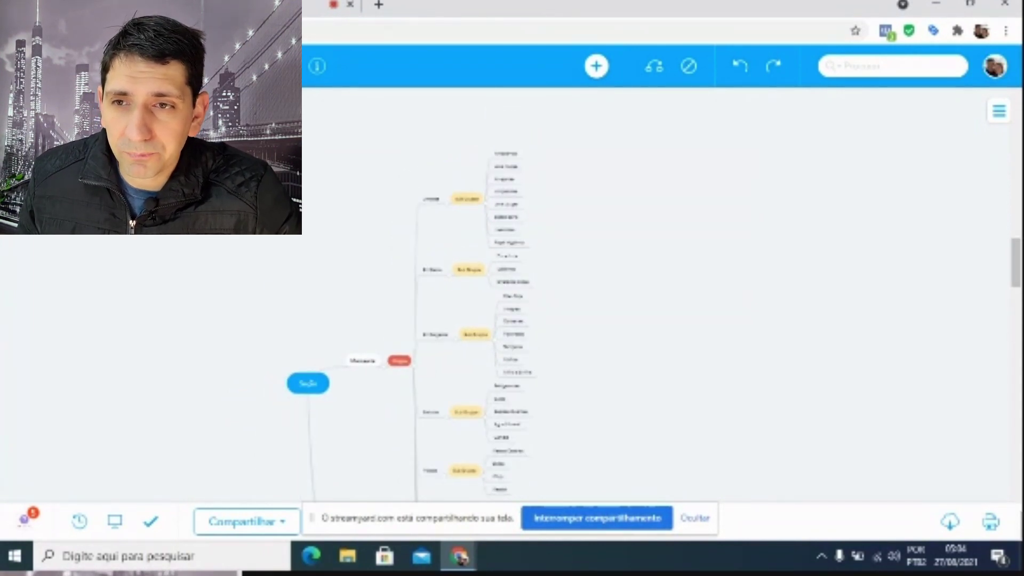
Go through the Limpeza subgroups up close, from Amaciantes to Papel Higiênico, and collapse their Sub Grupos node.
scroll(492, 292, up, 5)
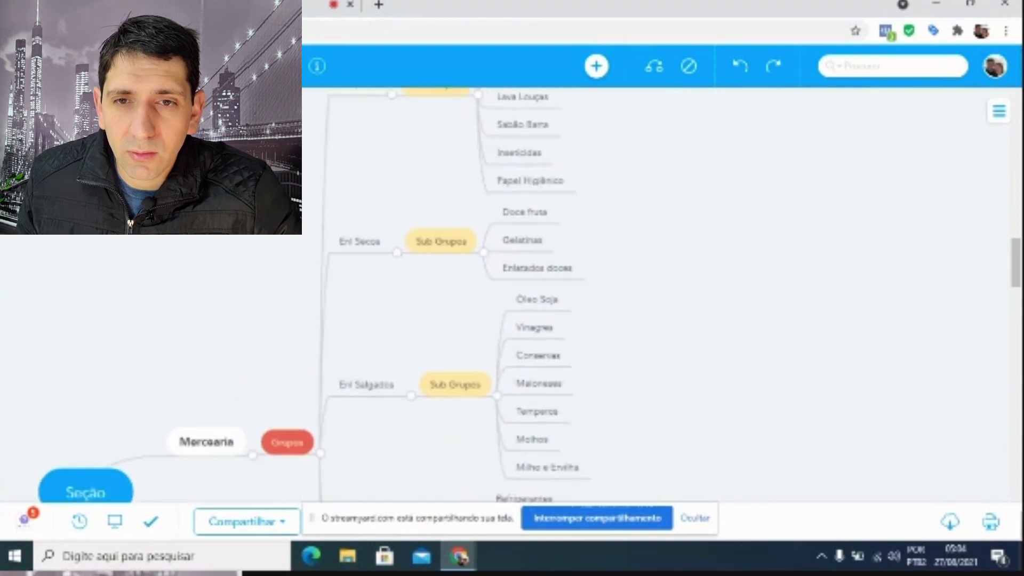
scroll(421, 176, up, 1)
drag(421, 176, 401, 318)
drag(401, 526, 403, 535)
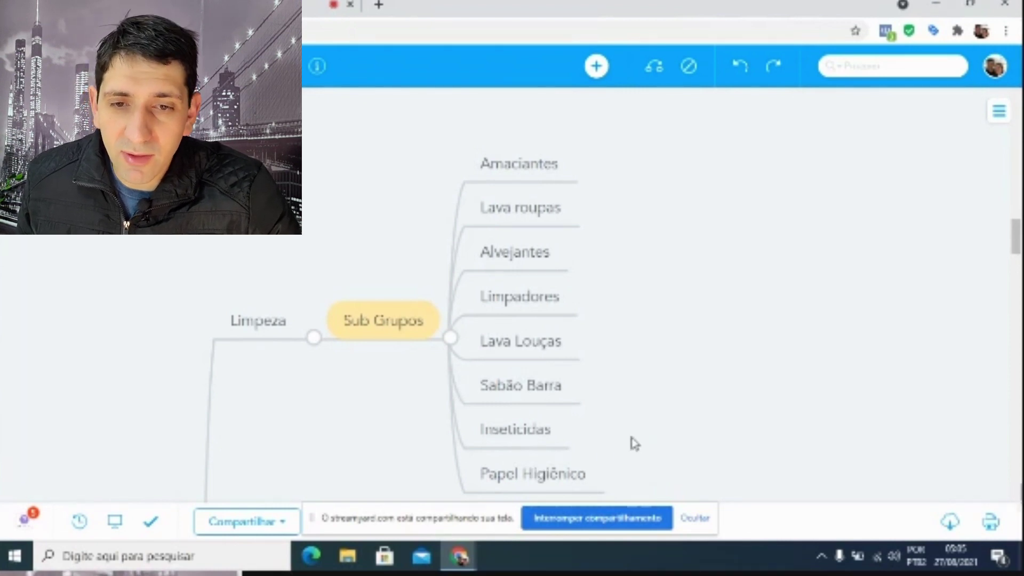
scroll(634, 444, down, 2)
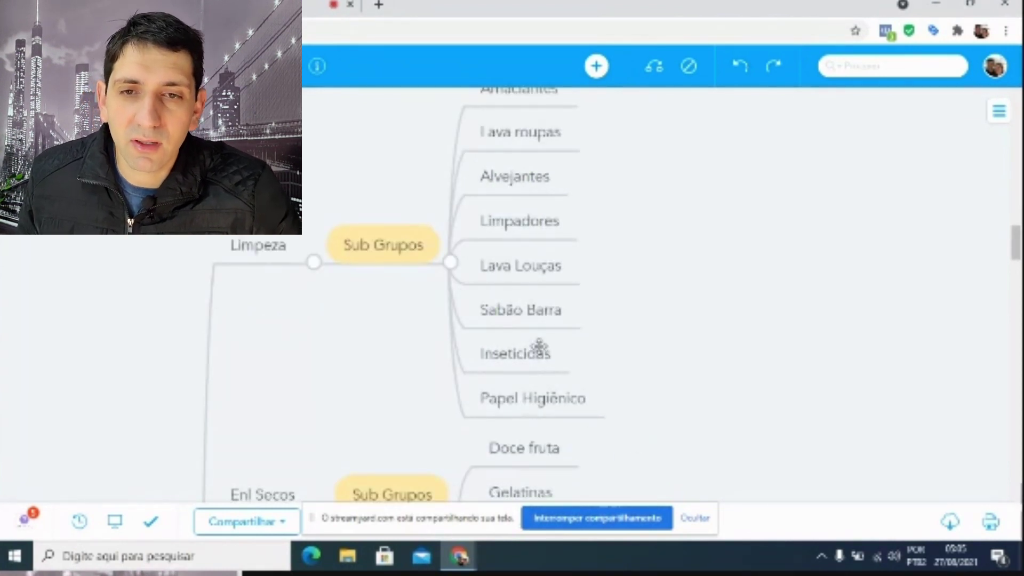
scroll(539, 346, up, 2)
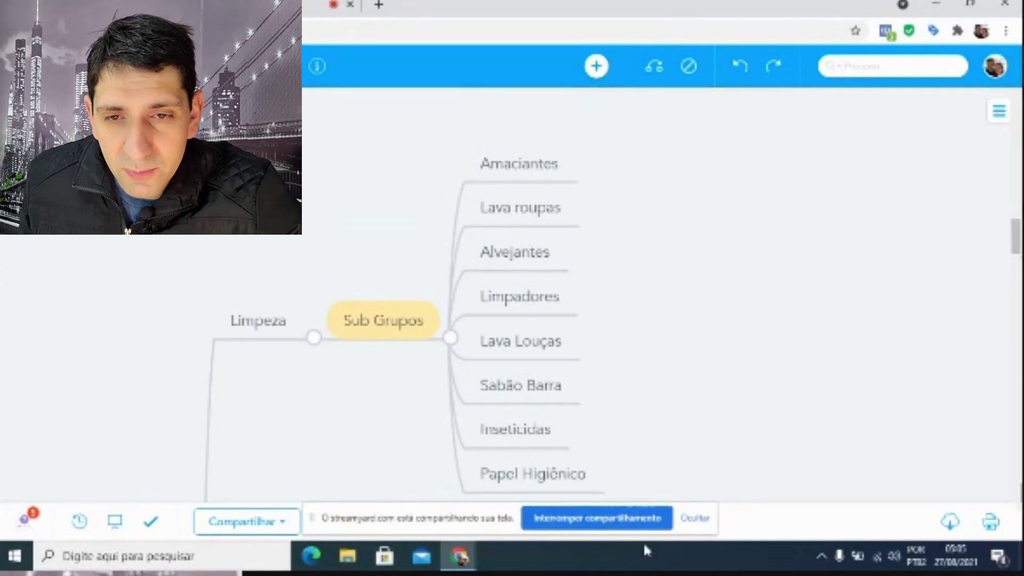
click(450, 338)
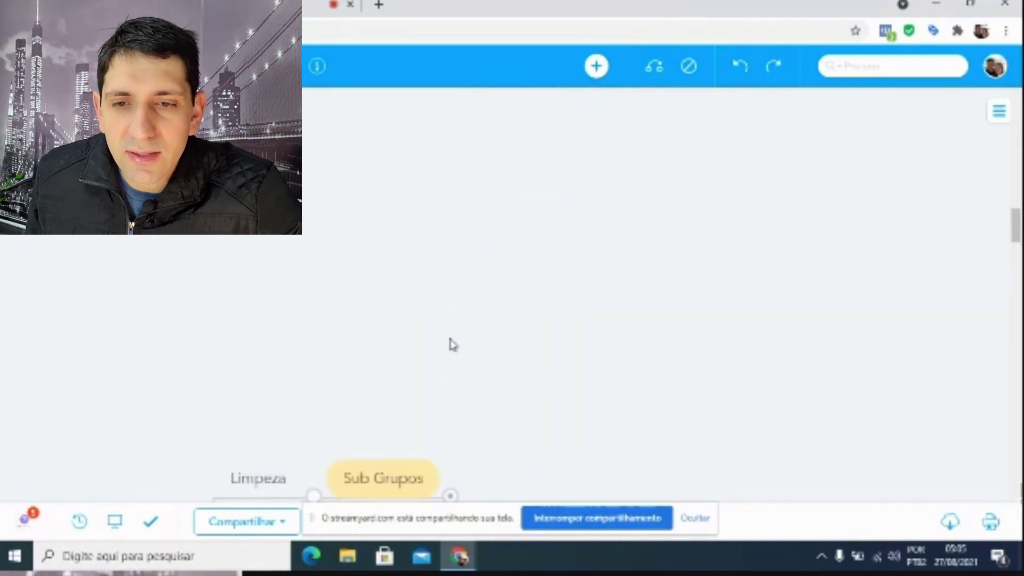
drag(384, 347, 685, 165)
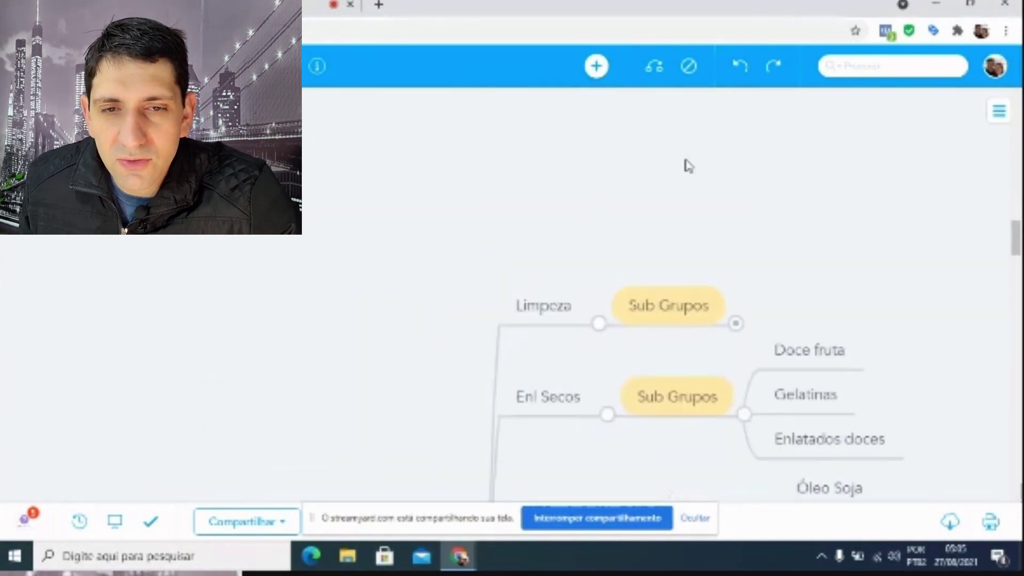
Collapse the Sub Grupos nodes of Enl Secos, Enl Salgados, Bebidas and Massas.
click(745, 383)
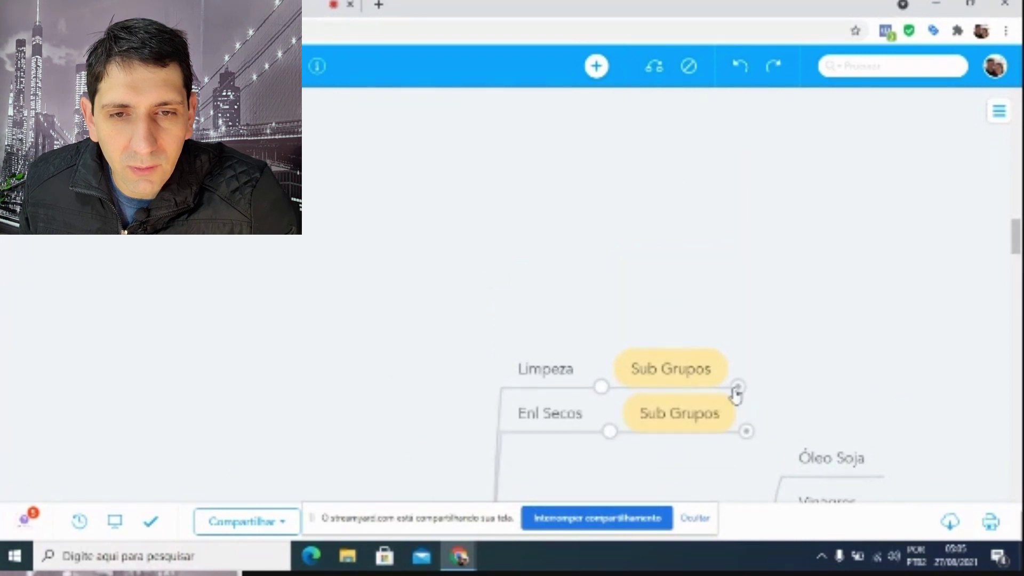
scroll(714, 389, down, 5)
click(768, 309)
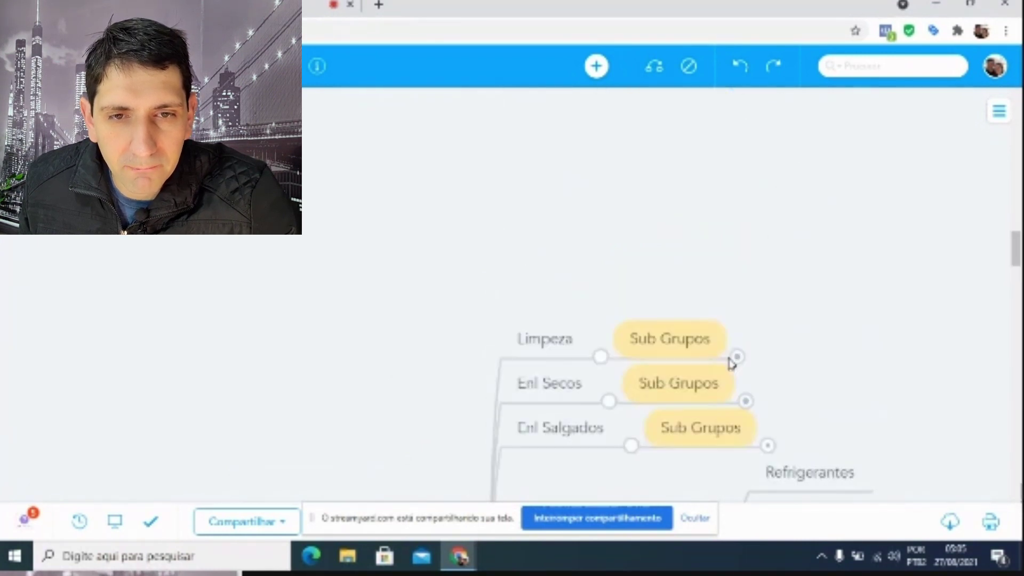
scroll(731, 358, down, 4)
click(737, 354)
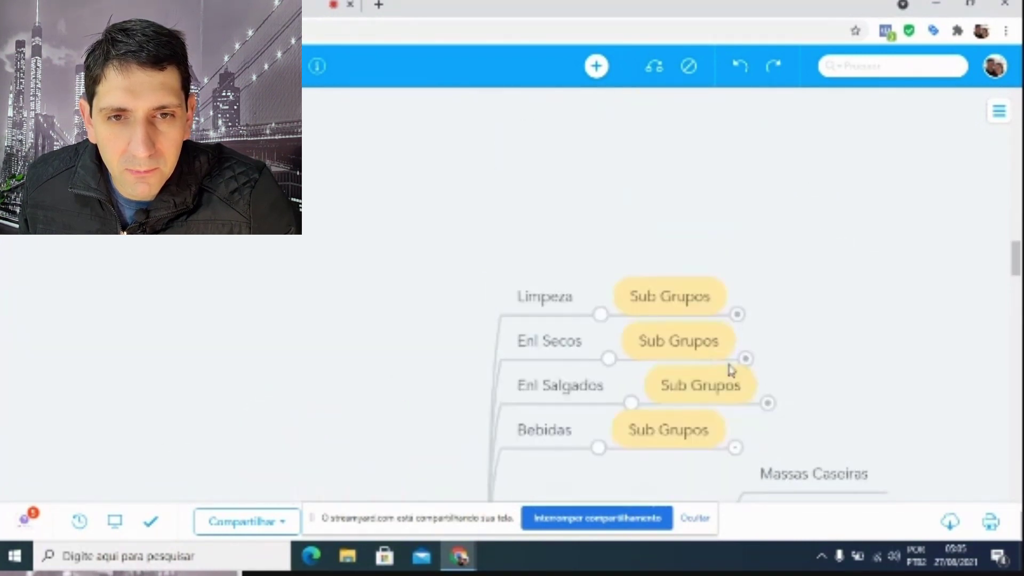
scroll(725, 374, down, 3)
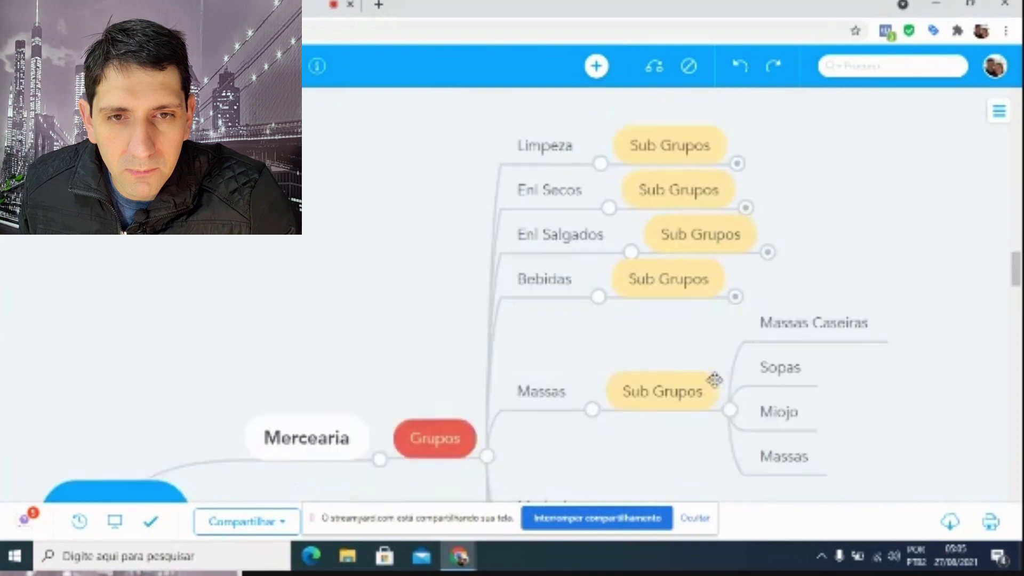
click(731, 410)
scroll(739, 405, down, 3)
scroll(739, 405, up, 5)
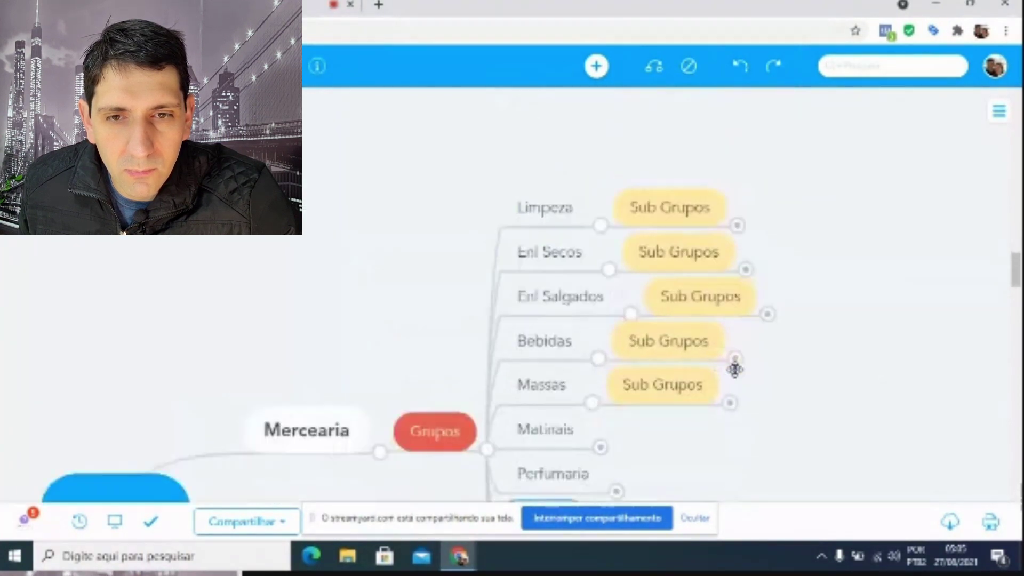
Collapse the Massas, Bebidas, Enl Salgados, Enl Secos and Limpeza groups so their Sub Grupos nodes are hidden.
scroll(735, 369, down, 2)
click(592, 326)
click(597, 283)
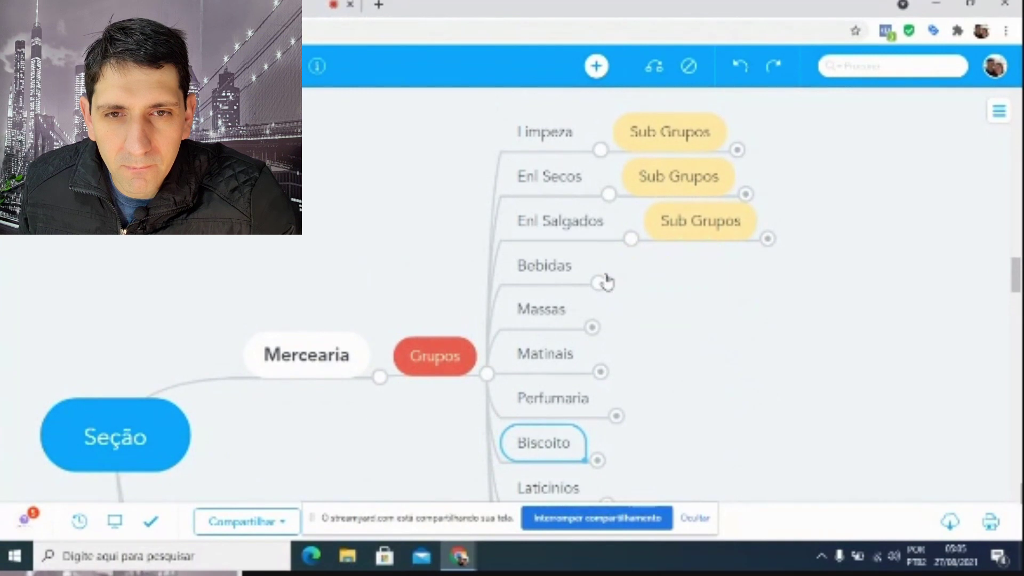
click(631, 238)
click(607, 195)
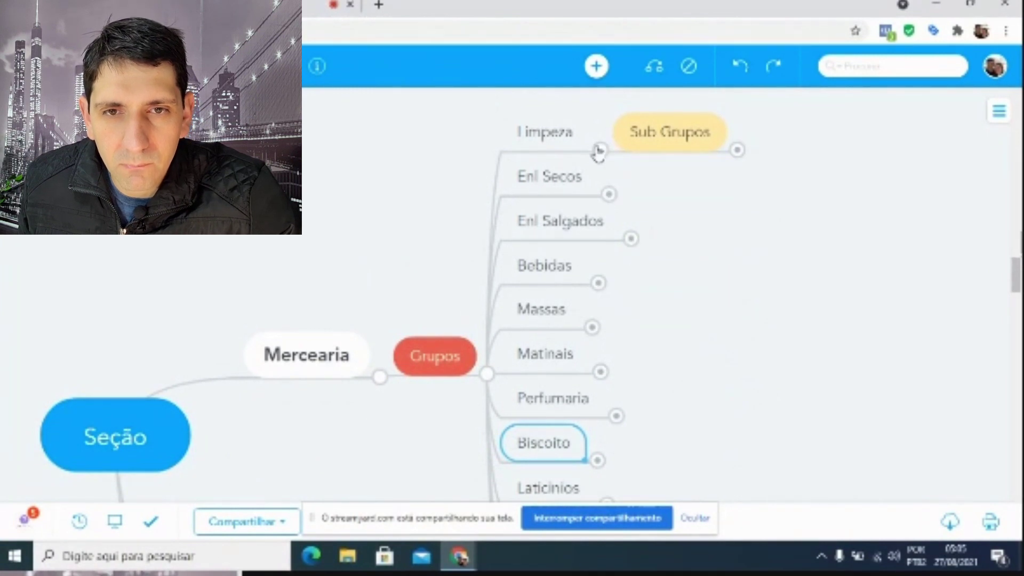
click(599, 151)
scroll(700, 305, down, 4)
scroll(699, 305, up, 2)
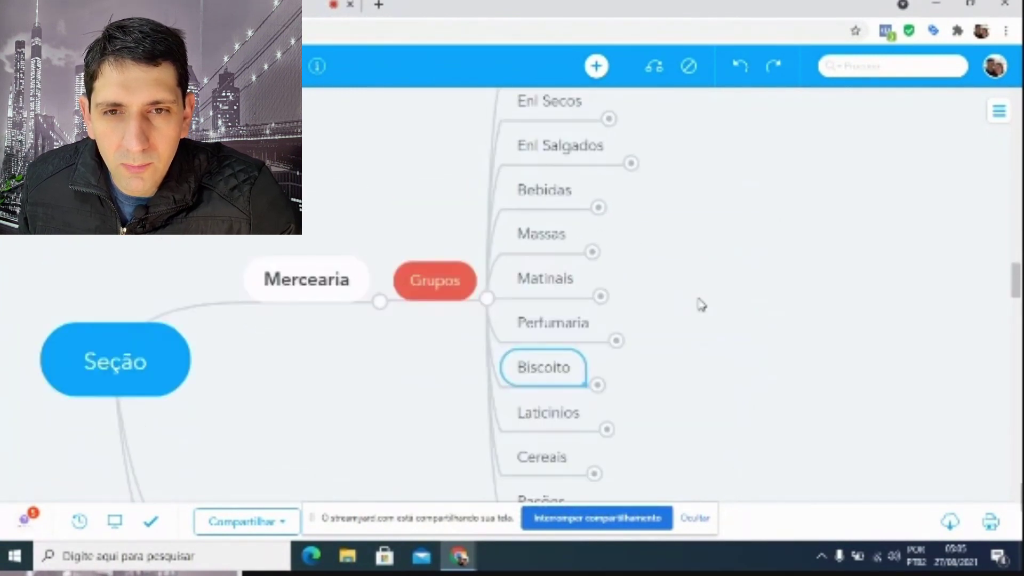
Collapse Mercearia's Grupos node and the Mercearia section itself, leaving only the three sections under Seção.
scroll(700, 305, up, 2)
click(487, 374)
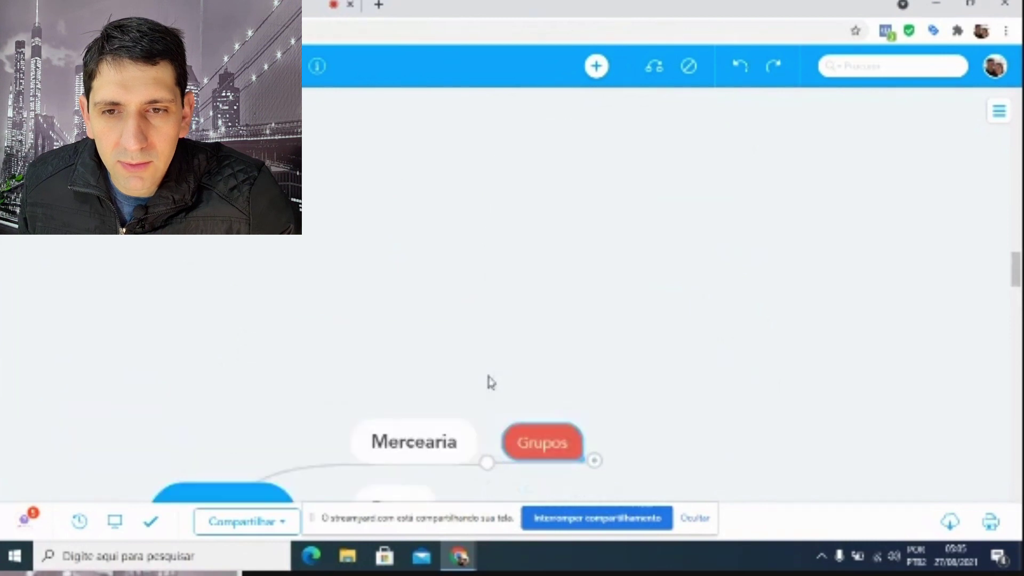
scroll(582, 344, down, 6)
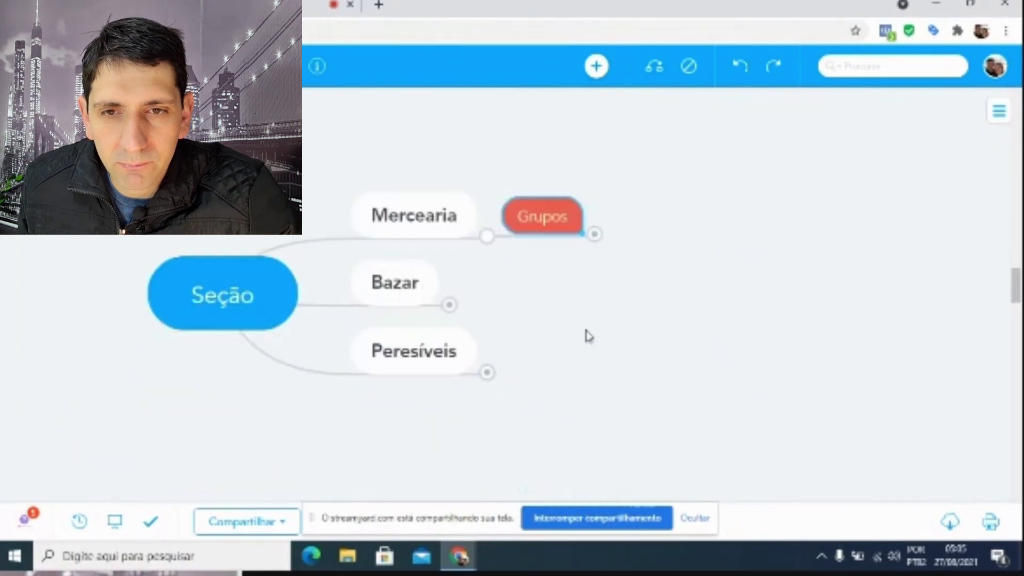
click(488, 236)
drag(720, 304, 773, 303)
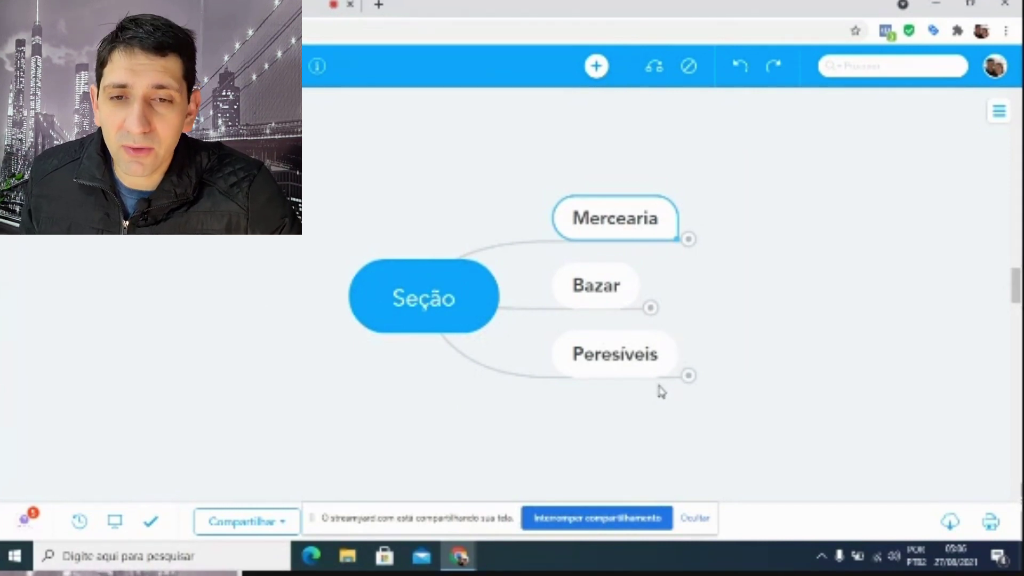
drag(738, 317, 445, 265)
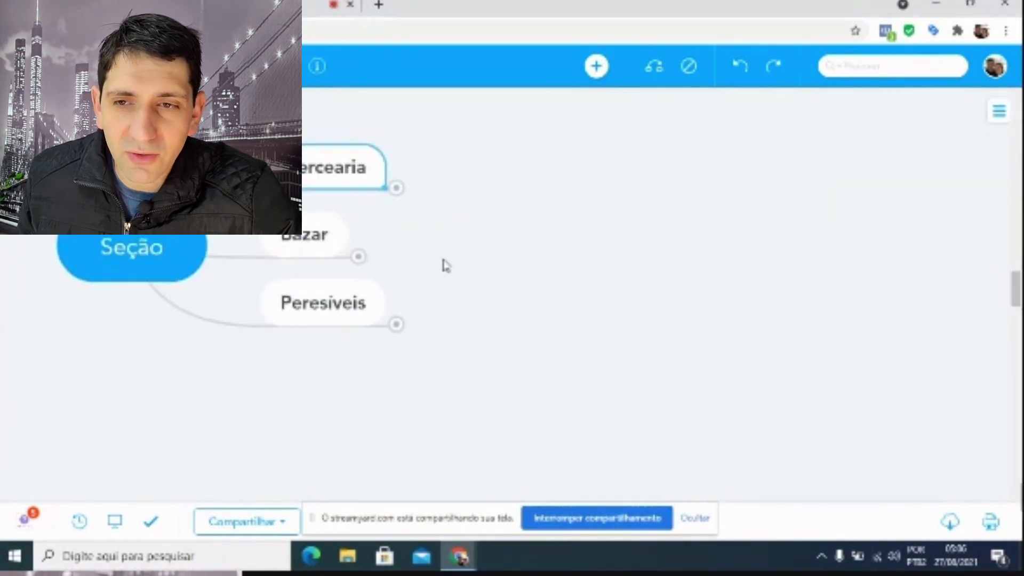
click(396, 324)
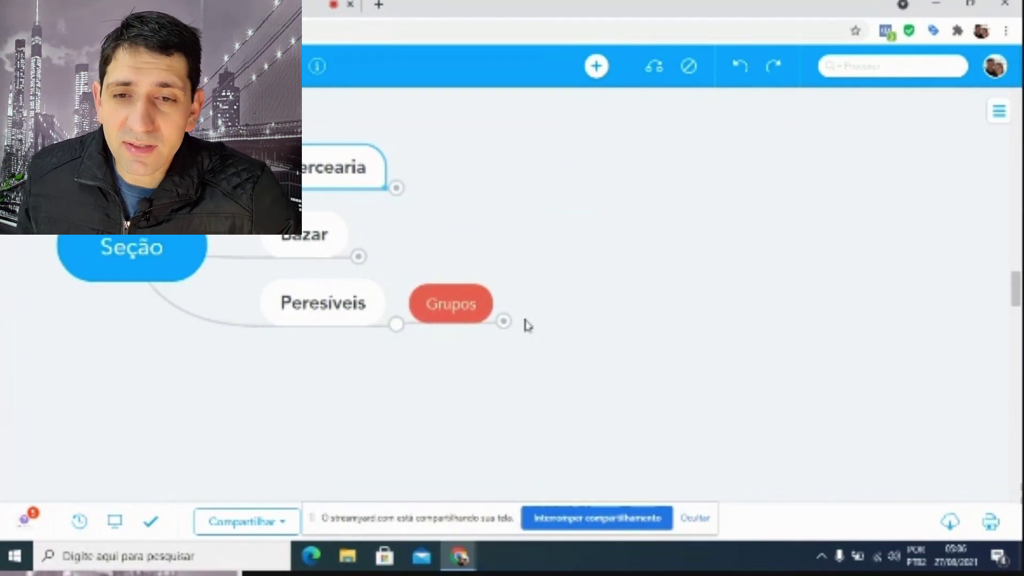
click(397, 327)
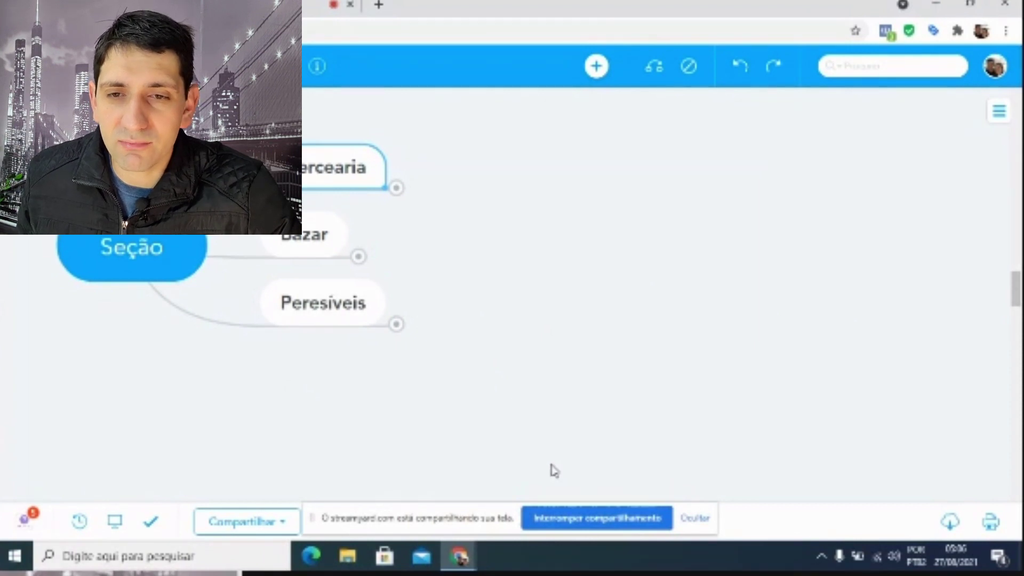
drag(555, 471, 668, 484)
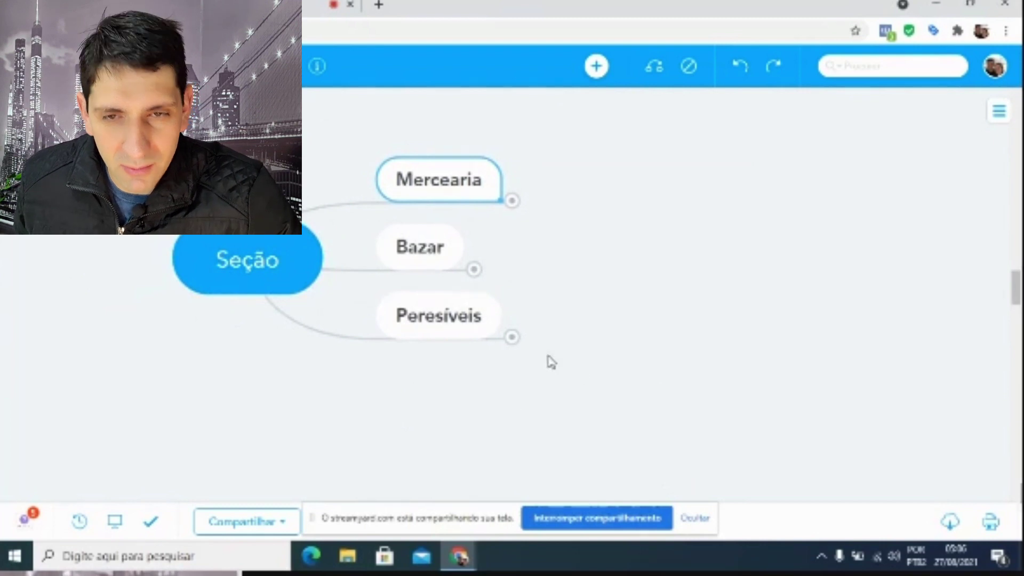
Expand the Peresíveis section and its Grupos node to show its groups.
click(510, 339)
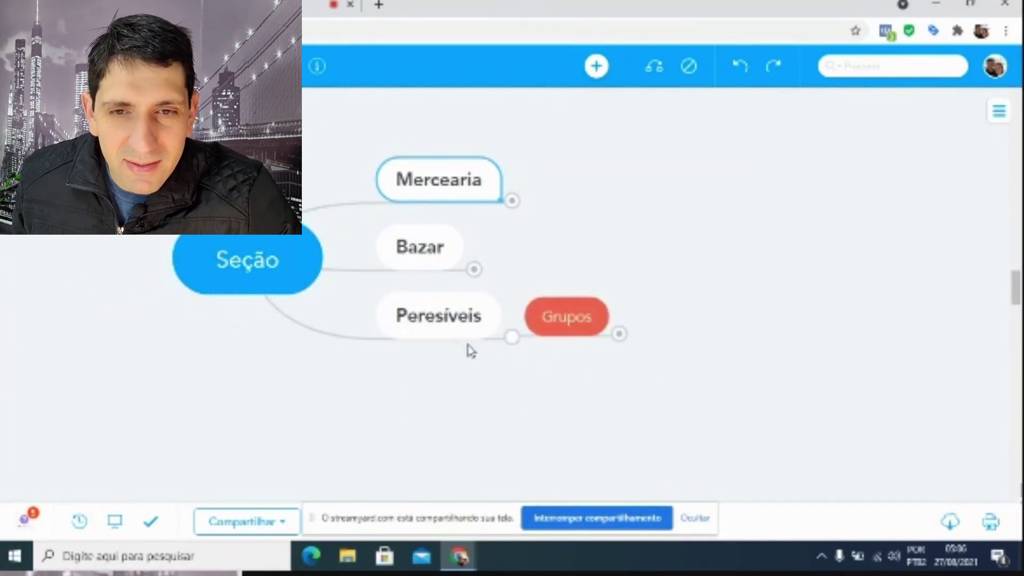
click(618, 334)
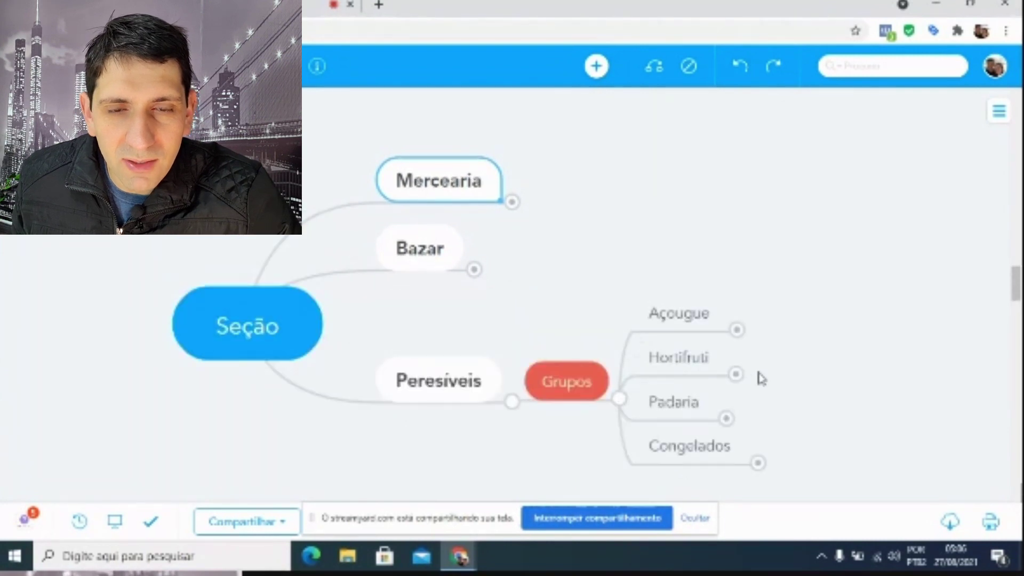
drag(782, 384, 714, 323)
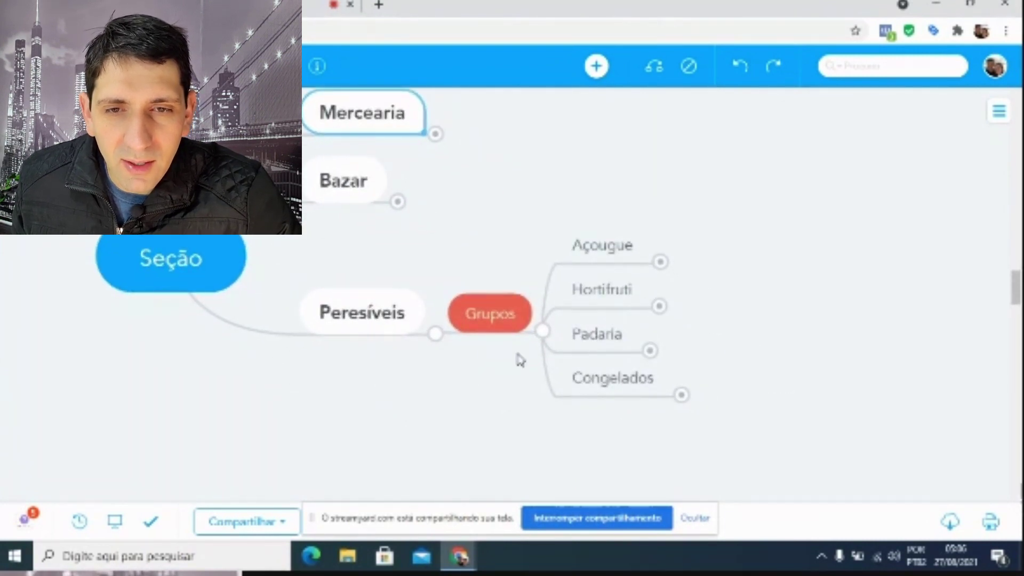
Add a group named Fiambreria to the Grupos node of Peresíveis.
click(488, 315)
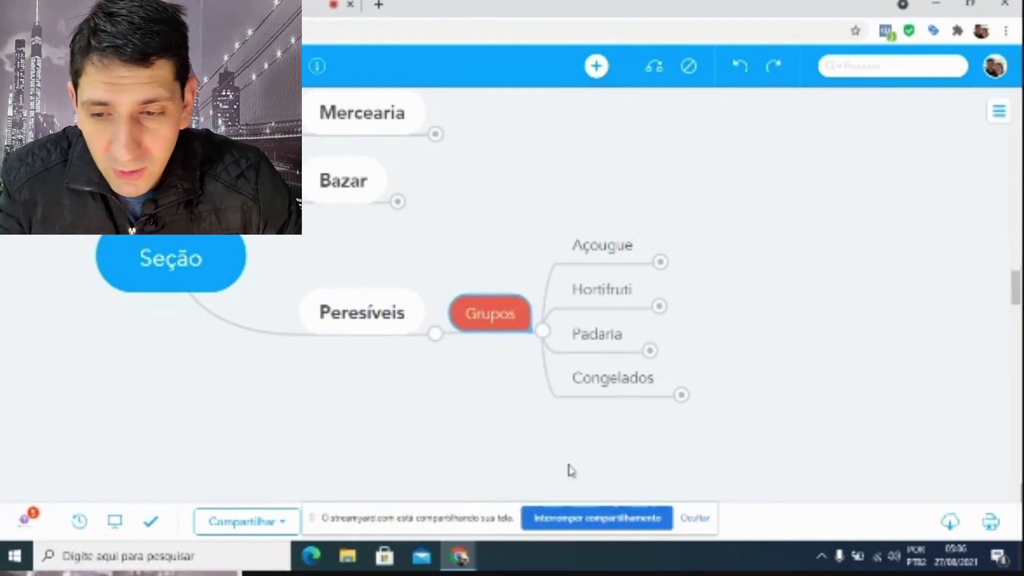
key(Tab)
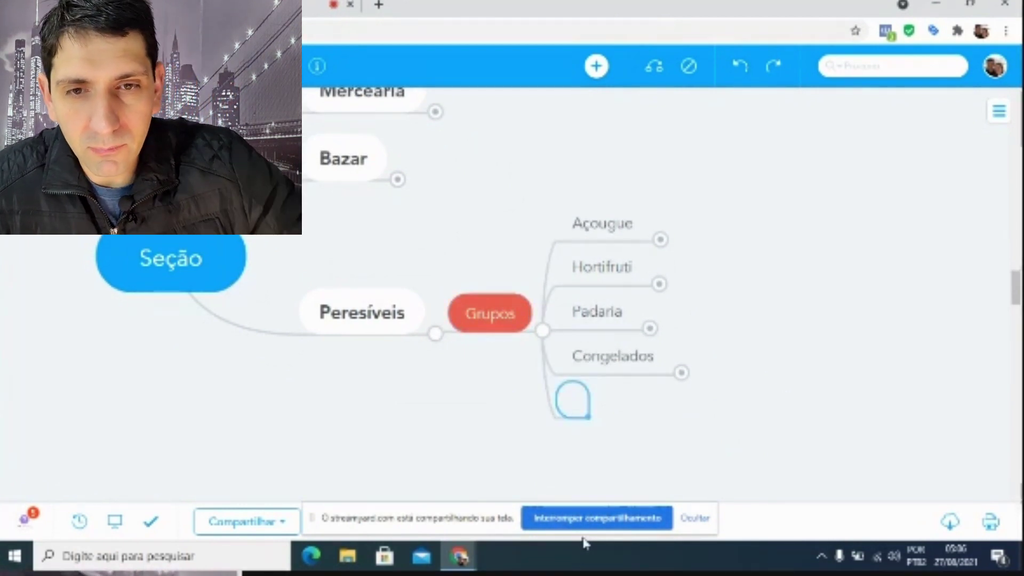
text(Riambr)
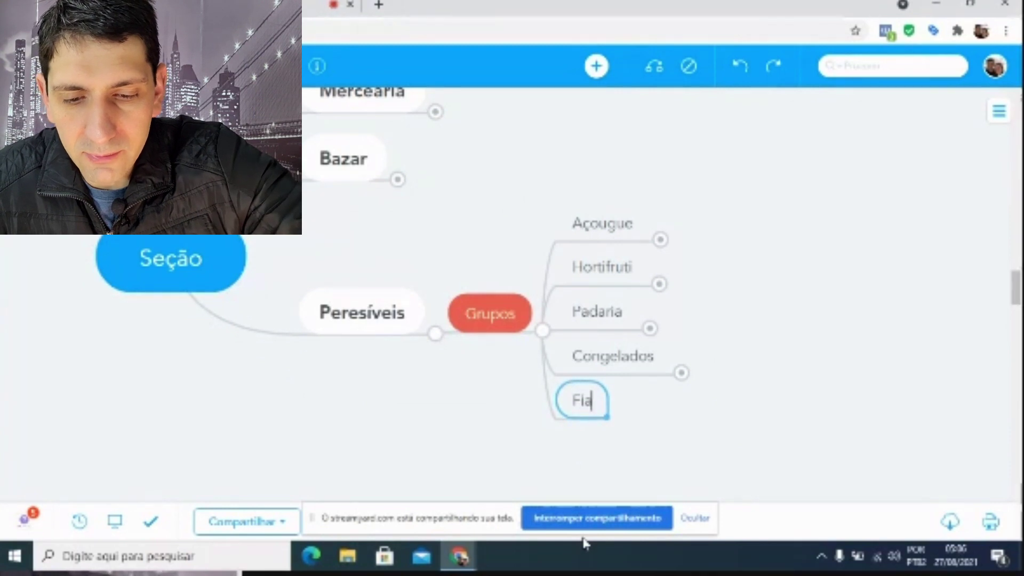
text(el)
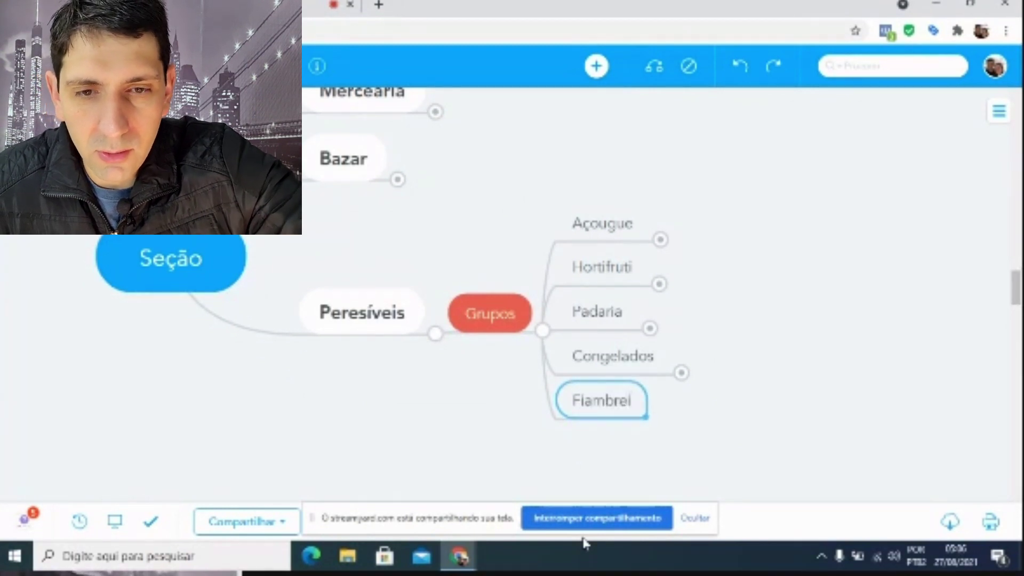
key(BackSpace)
text(ria)
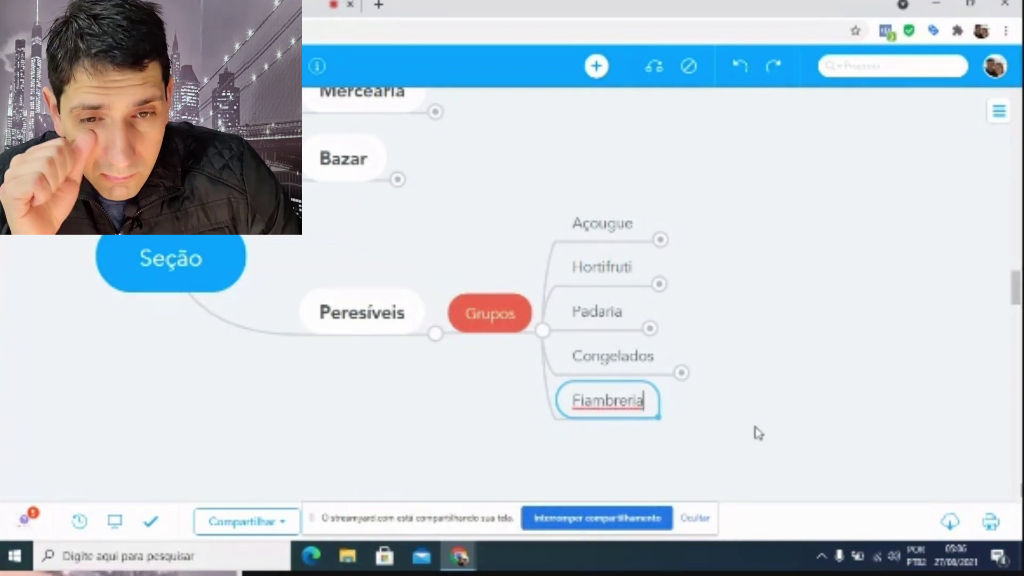
Add a child topic named Sub Grupo to Fiambreria and give it the yellow topic style.
double_click(613, 403)
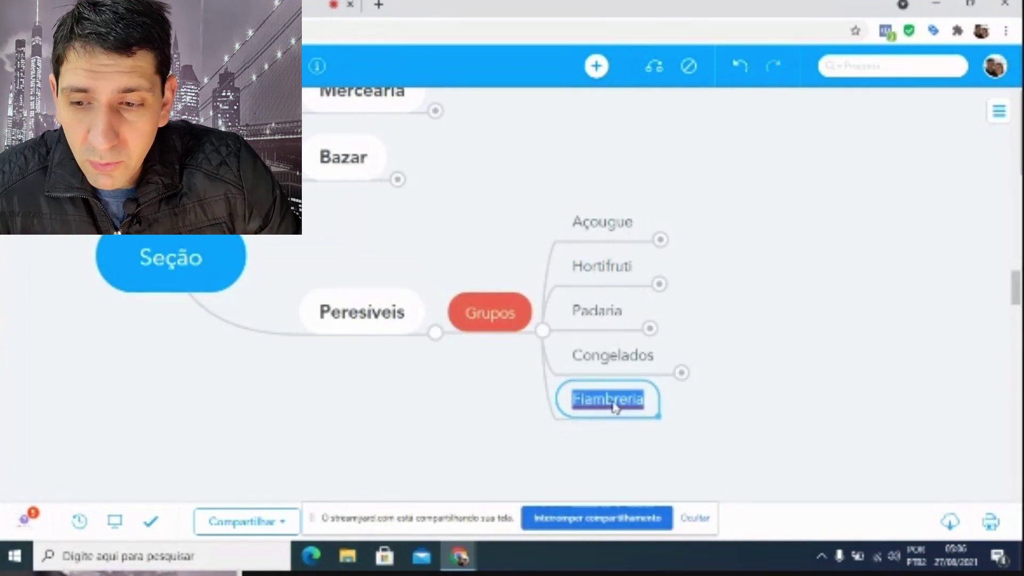
key(Tab)
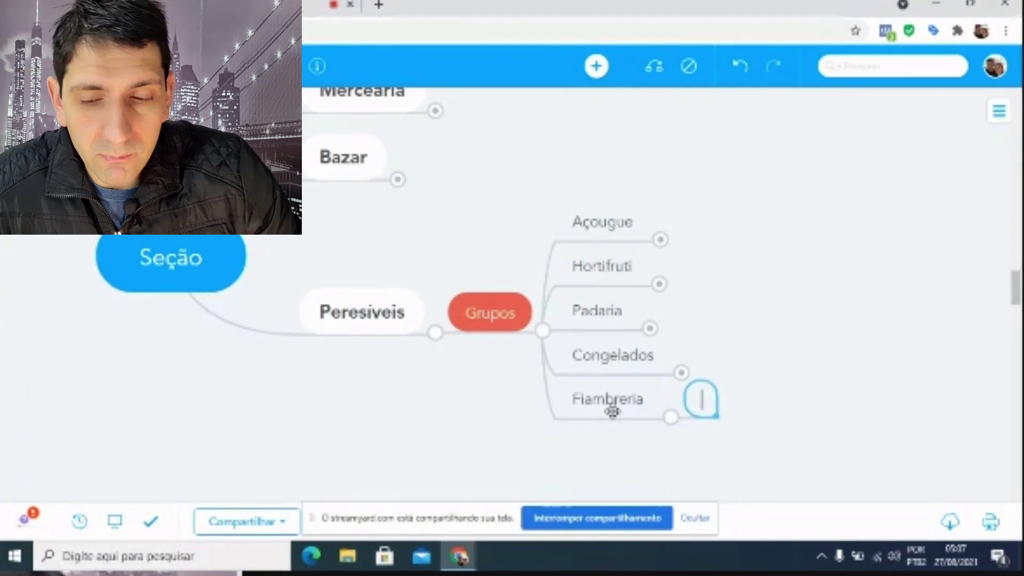
text(Su)
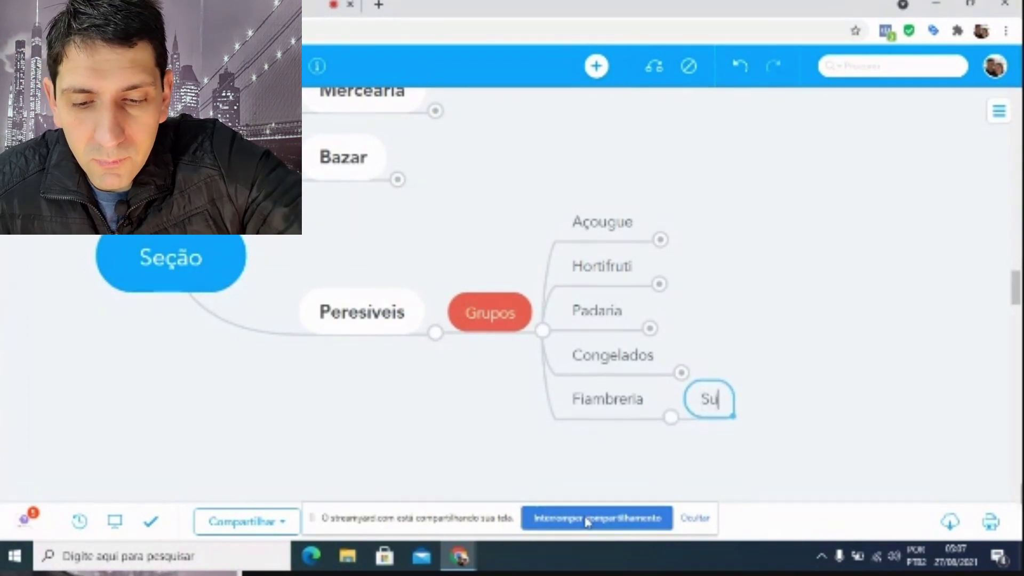
text(b Gr)
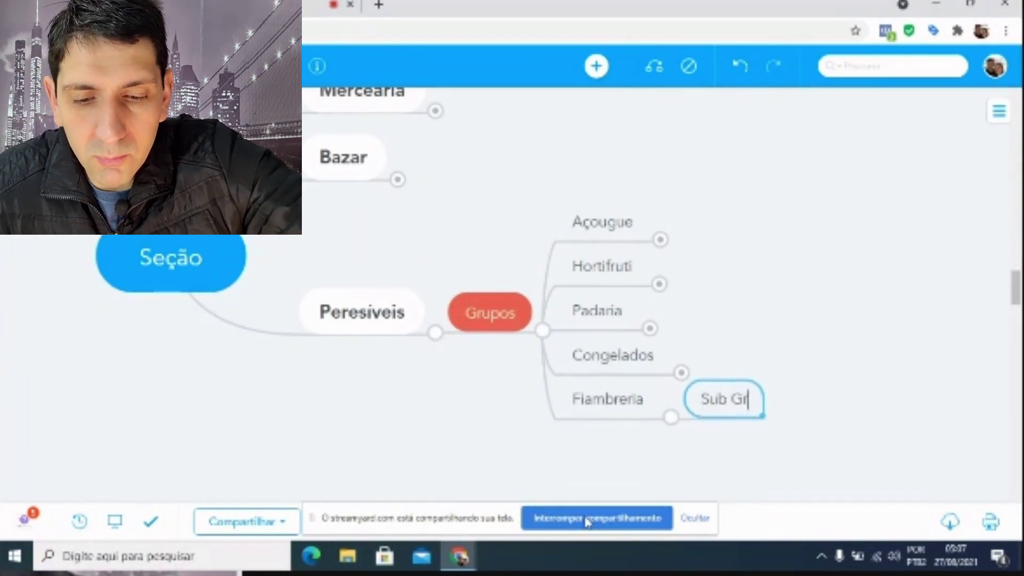
text(o)
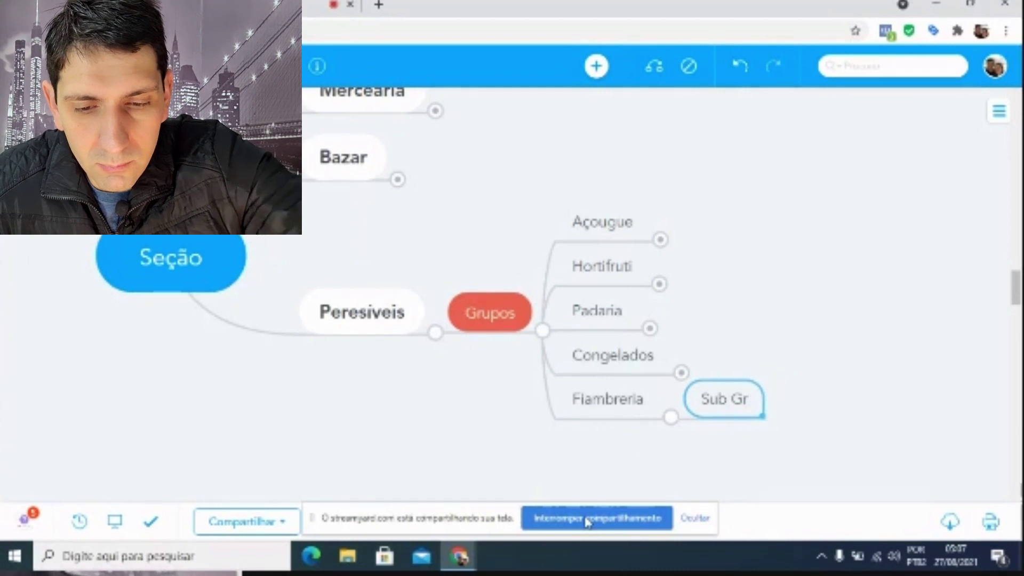
text(upo)
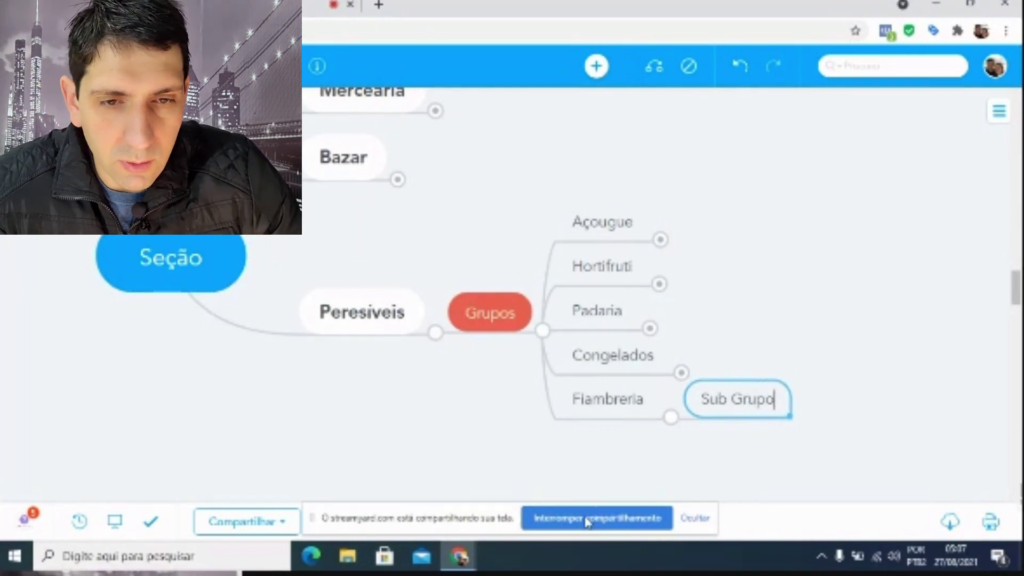
click(999, 112)
click(853, 233)
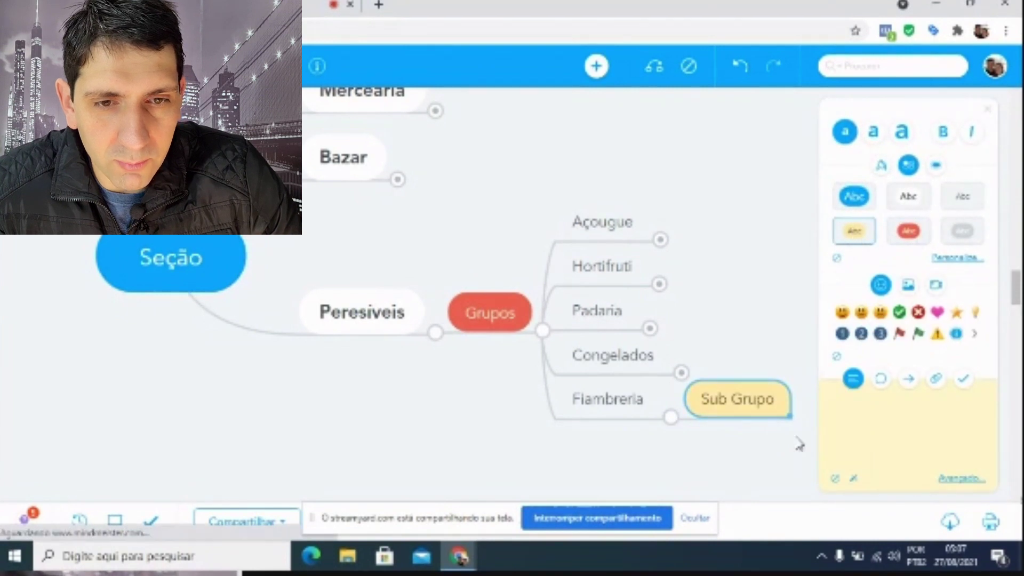
double_click(752, 400)
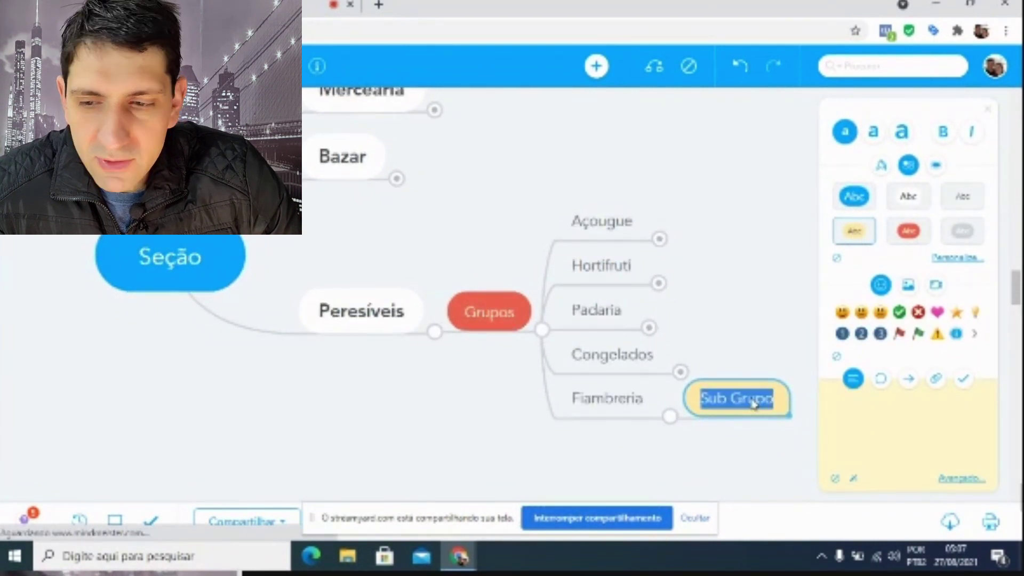
key(Tab)
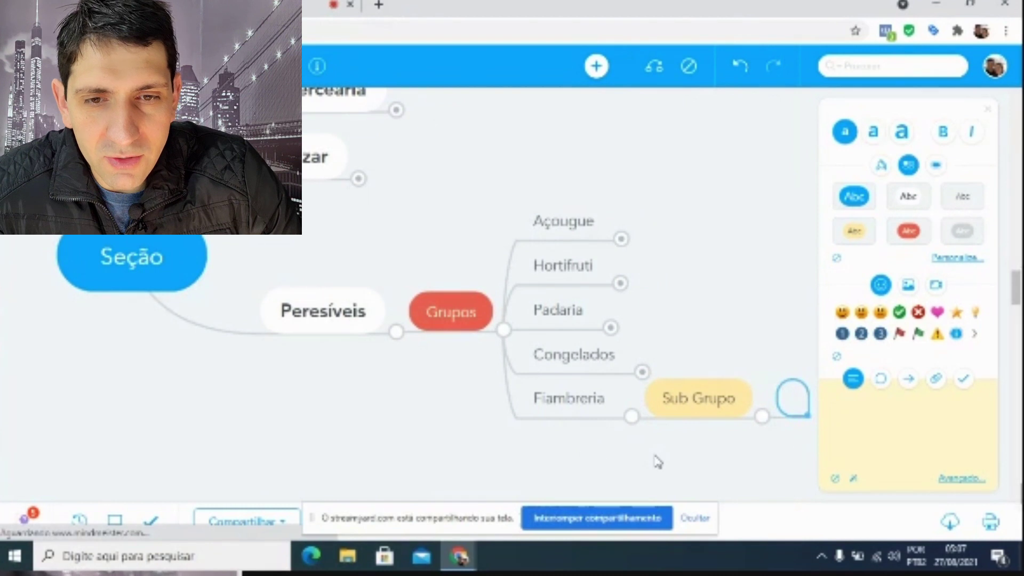
key(Escape)
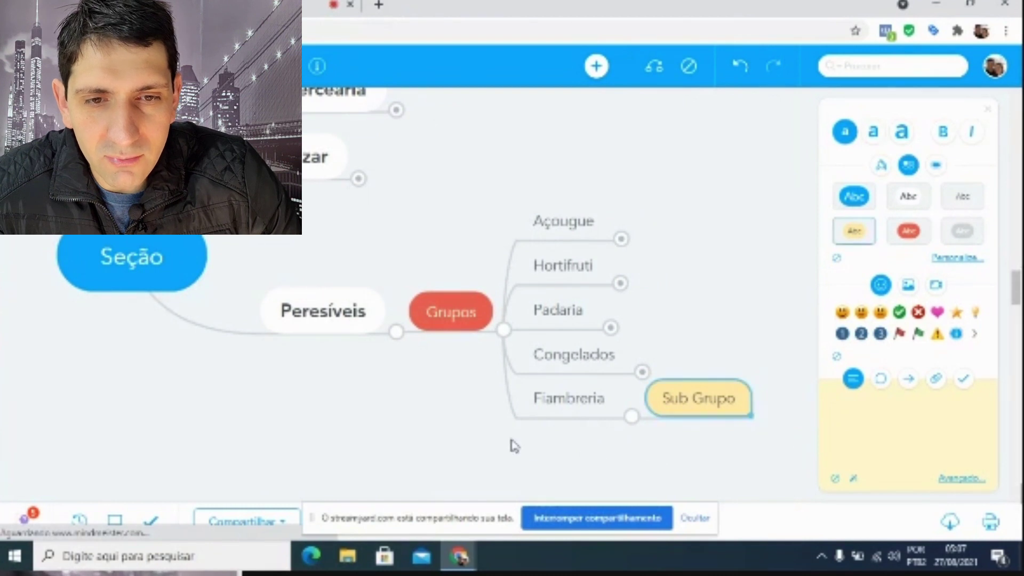
Add the subgroups Margarinas and Embutidos to the Sub Grupo node of Fiambreria and hide the topic formatting options.
double_click(691, 401)
key(Tab)
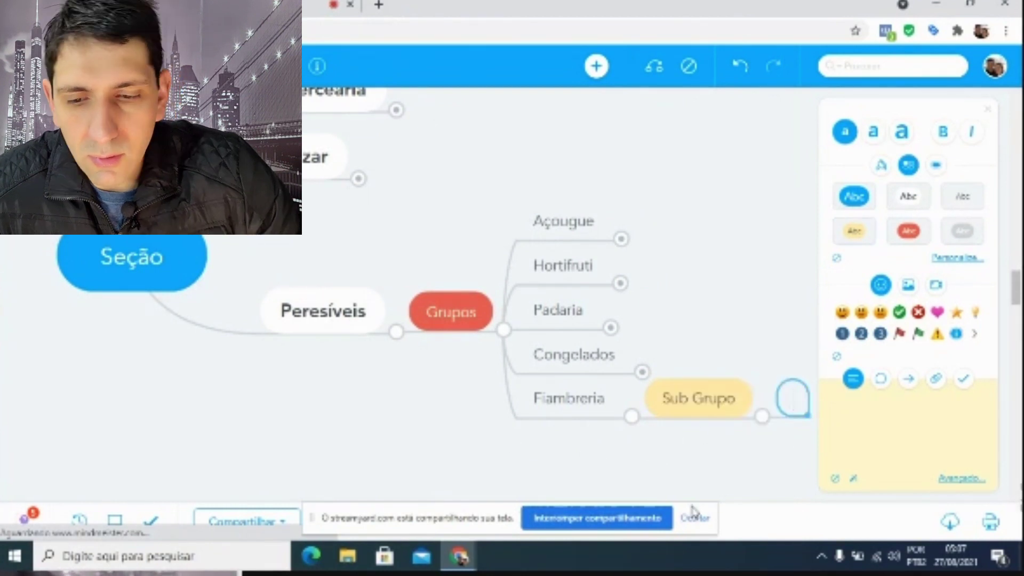
text(Marga)
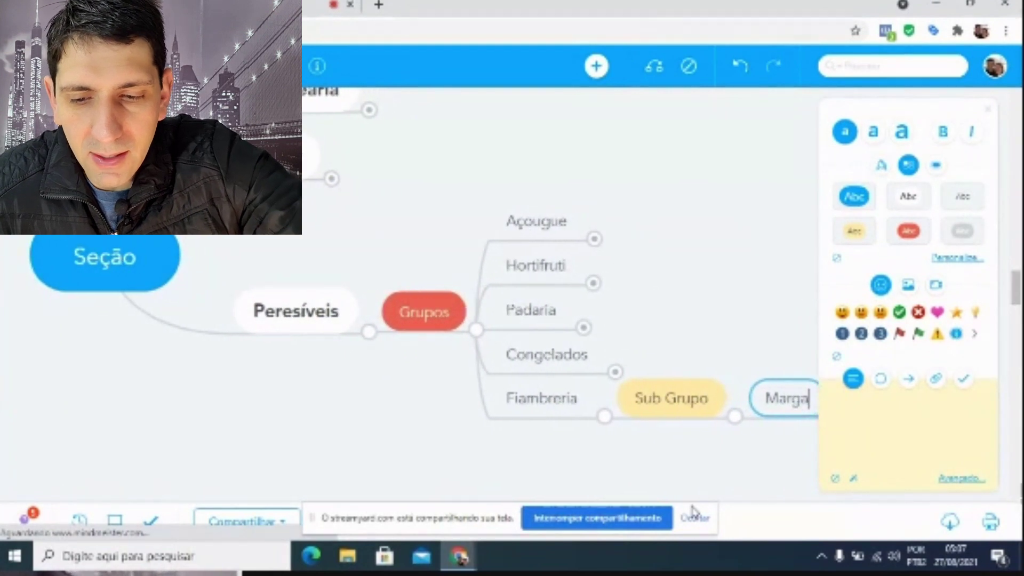
text(rinas)
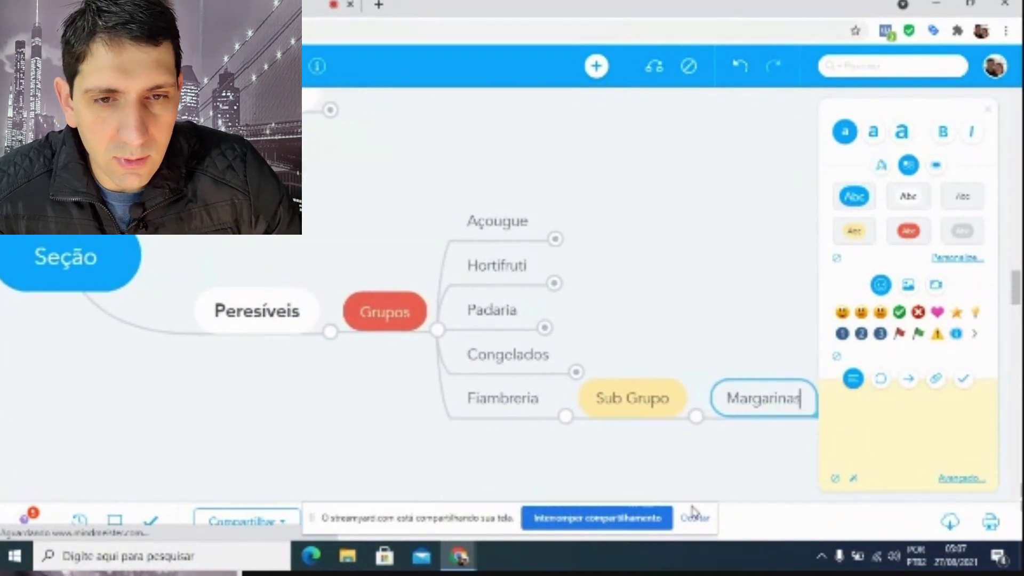
click(646, 405)
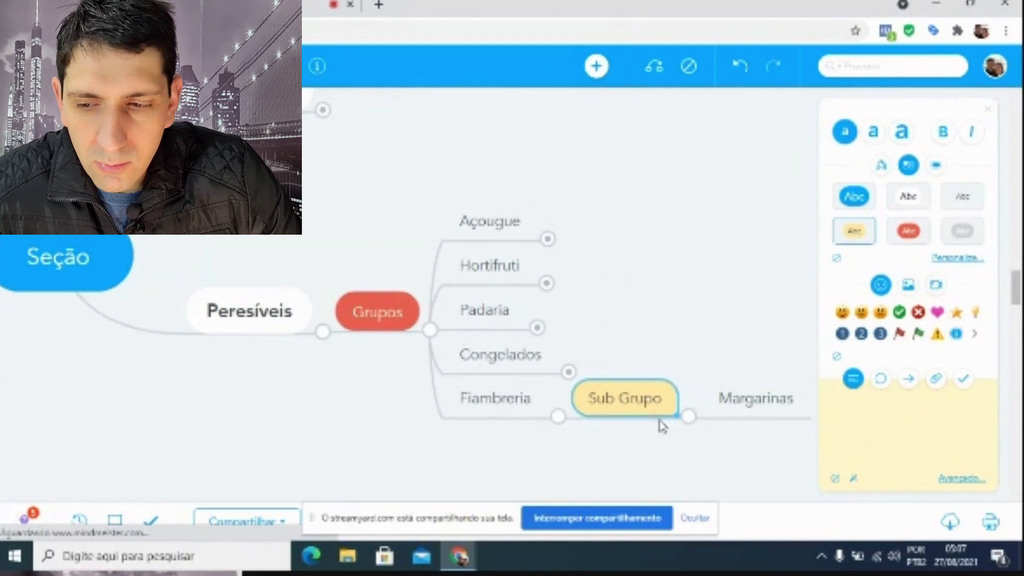
key(Tab)
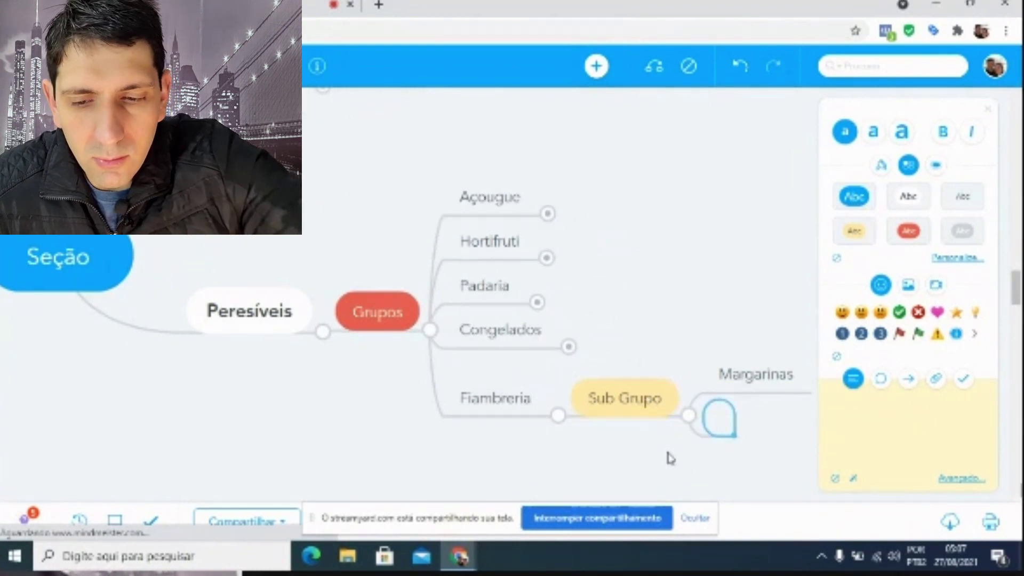
text(Emb)
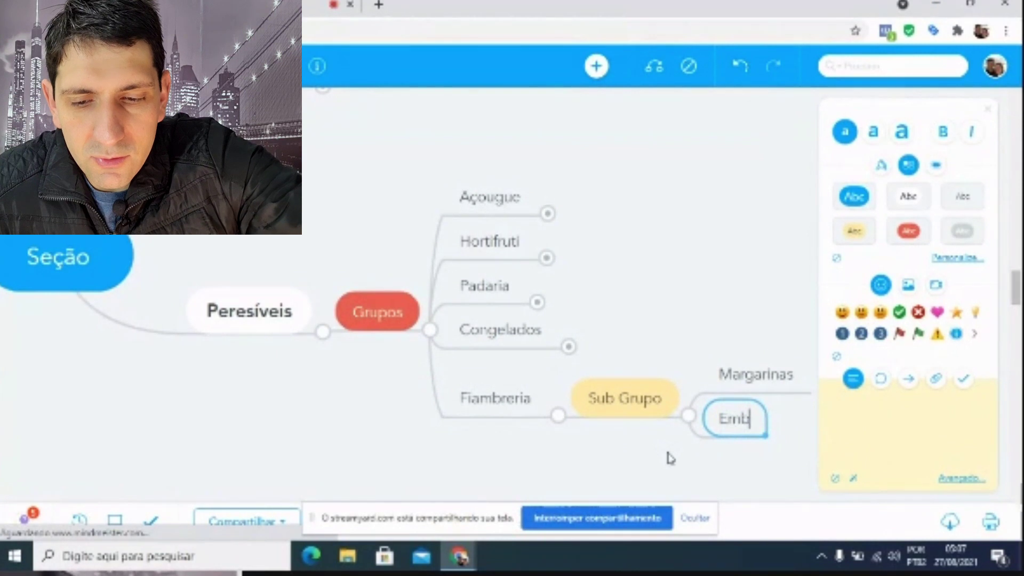
text(utidos)
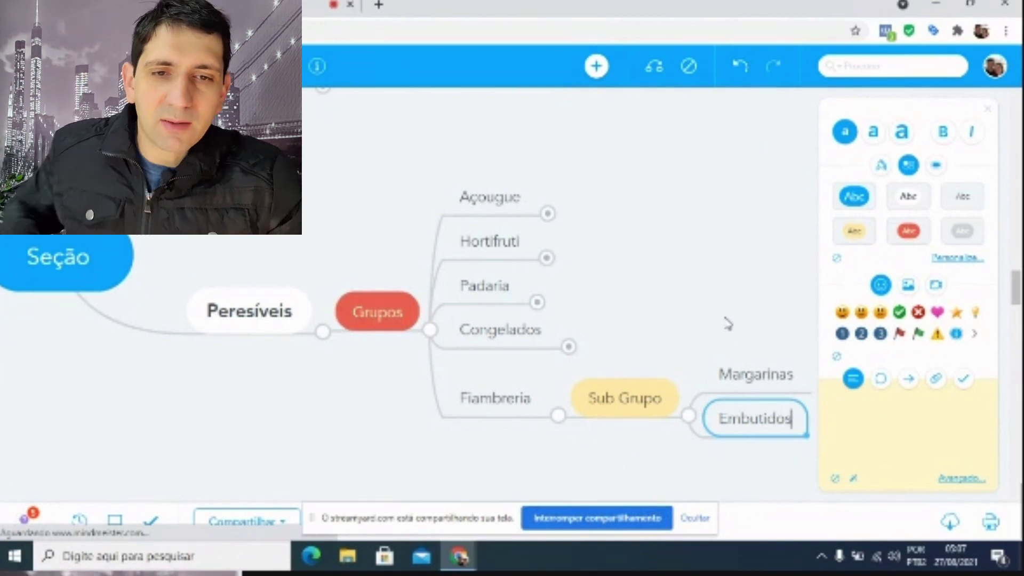
click(987, 109)
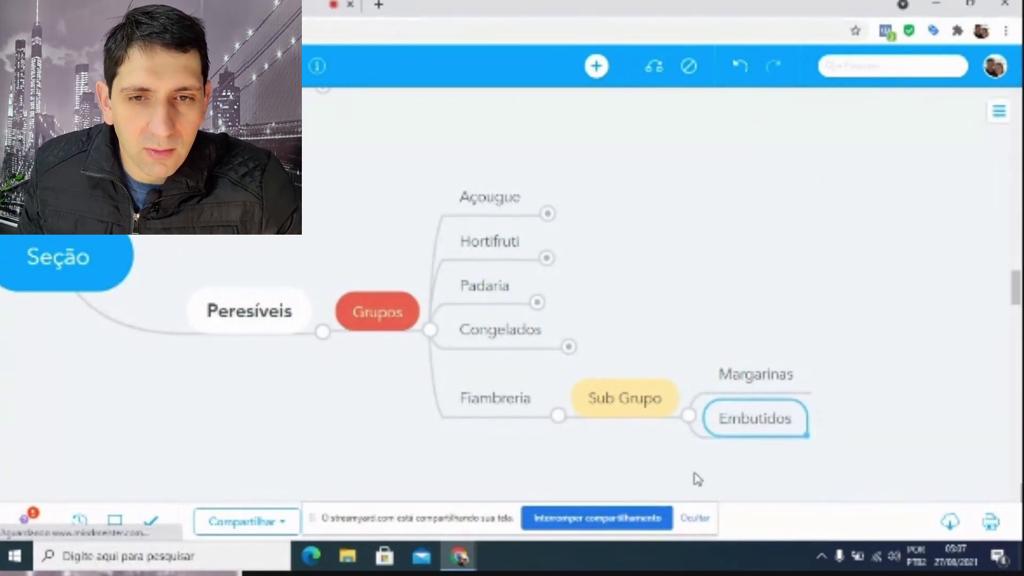
Add the subgroups Iogurtes and Massa Pastel to Fiambreria's Sub Grupo node and collapse the whole Fiambreria branch.
click(633, 399)
key(Tab)
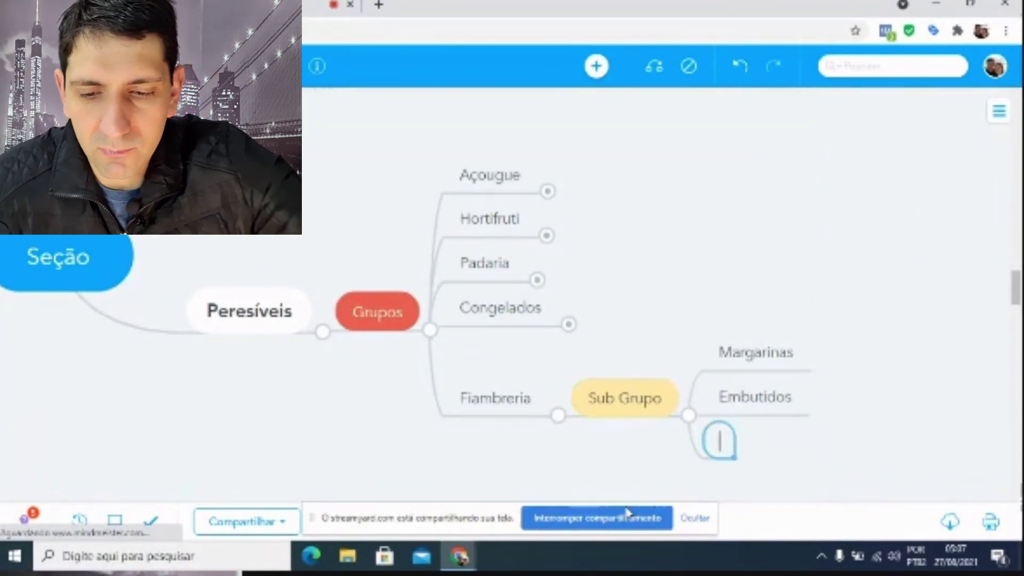
text(Iog)
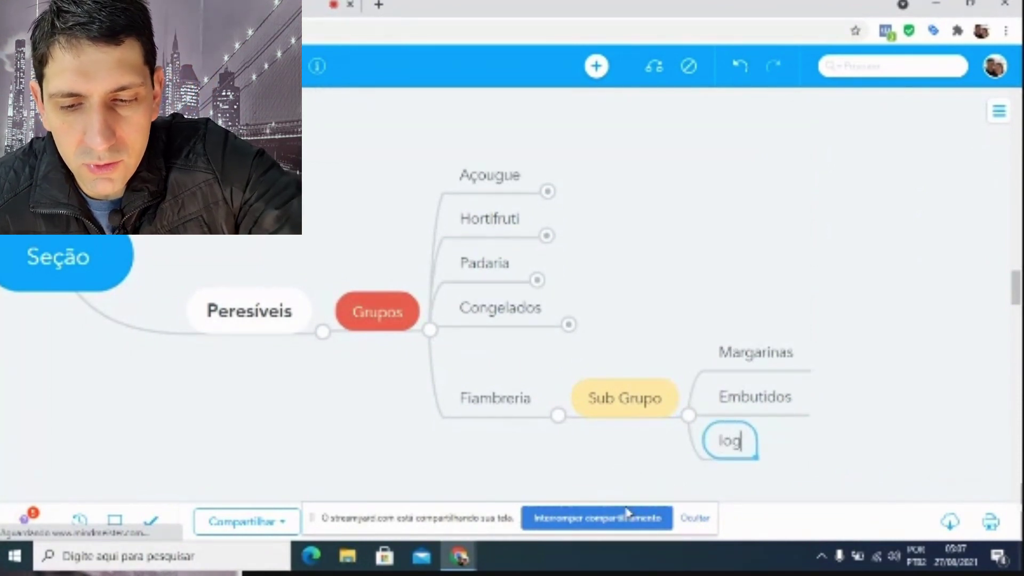
text(urtes)
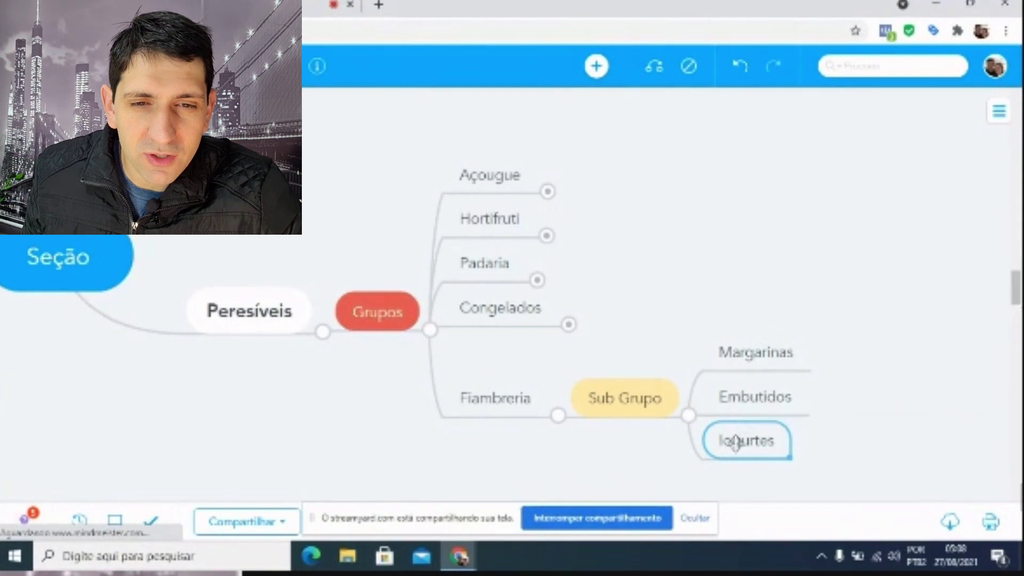
click(660, 401)
key(Tab)
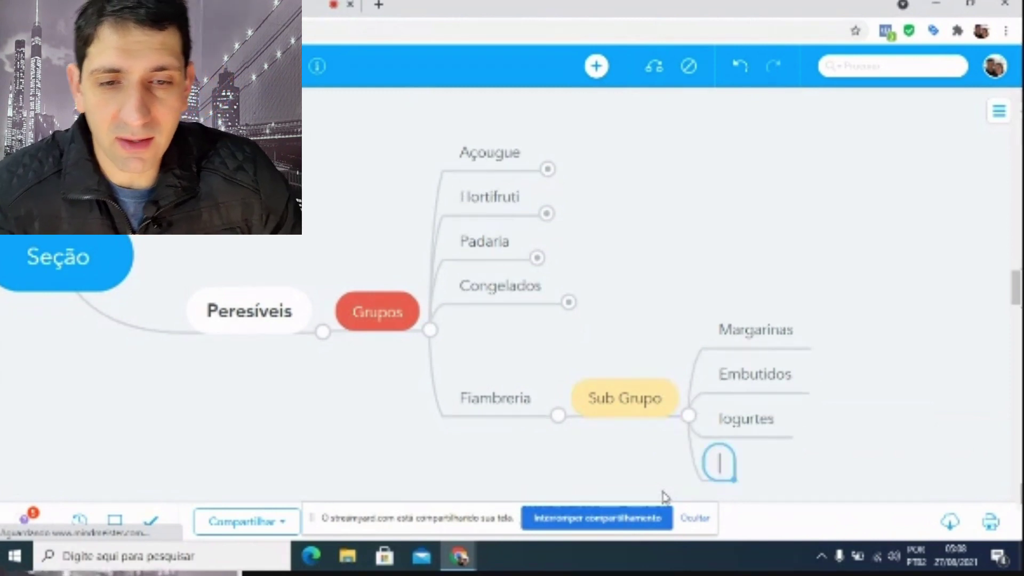
text(Massa )
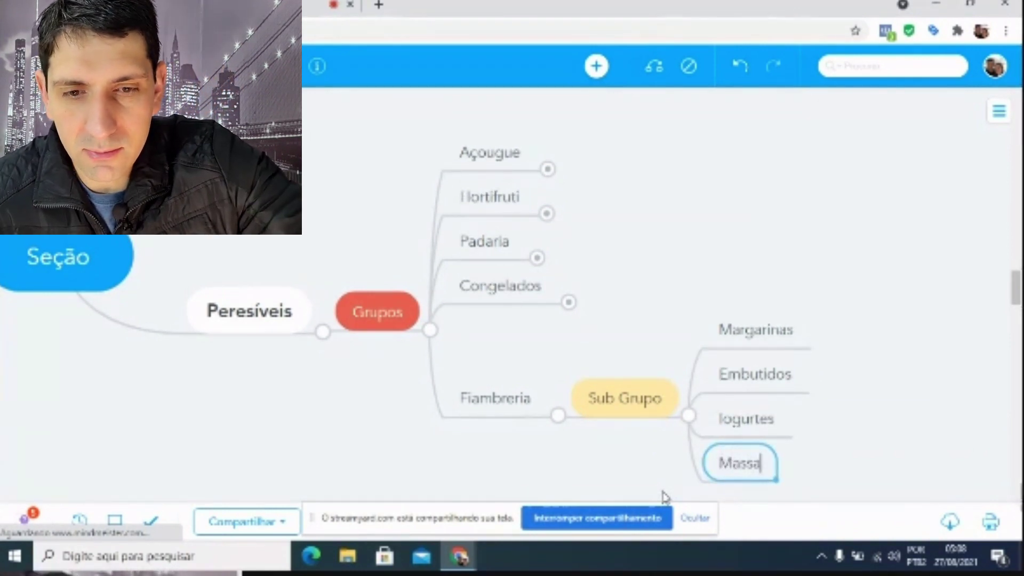
text(Pastel)
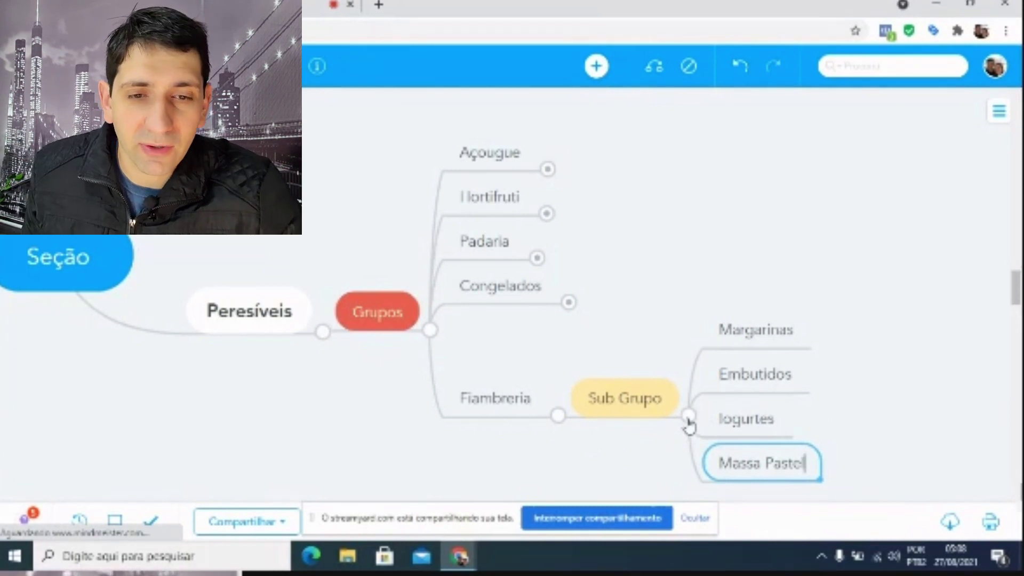
click(688, 417)
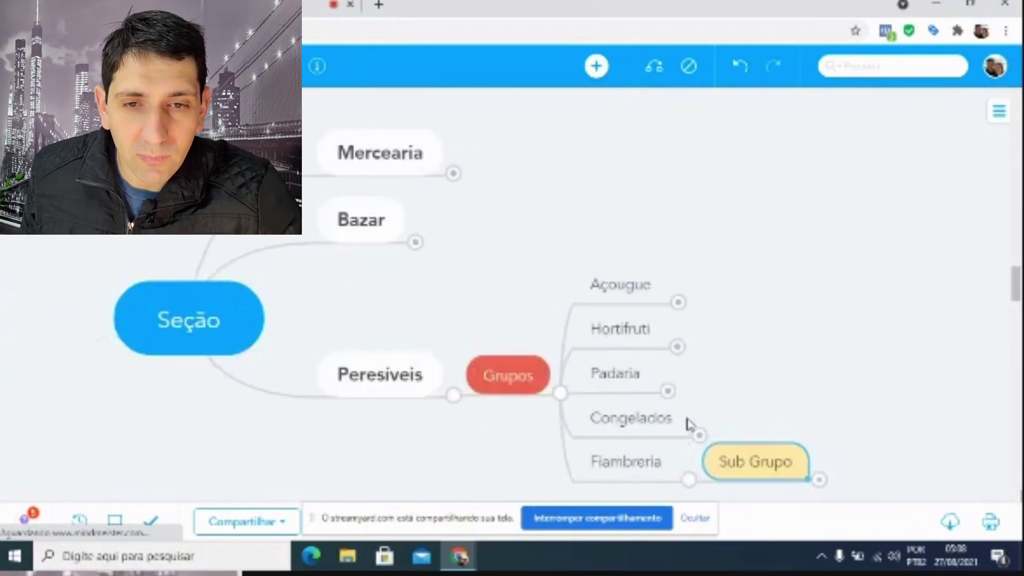
click(689, 484)
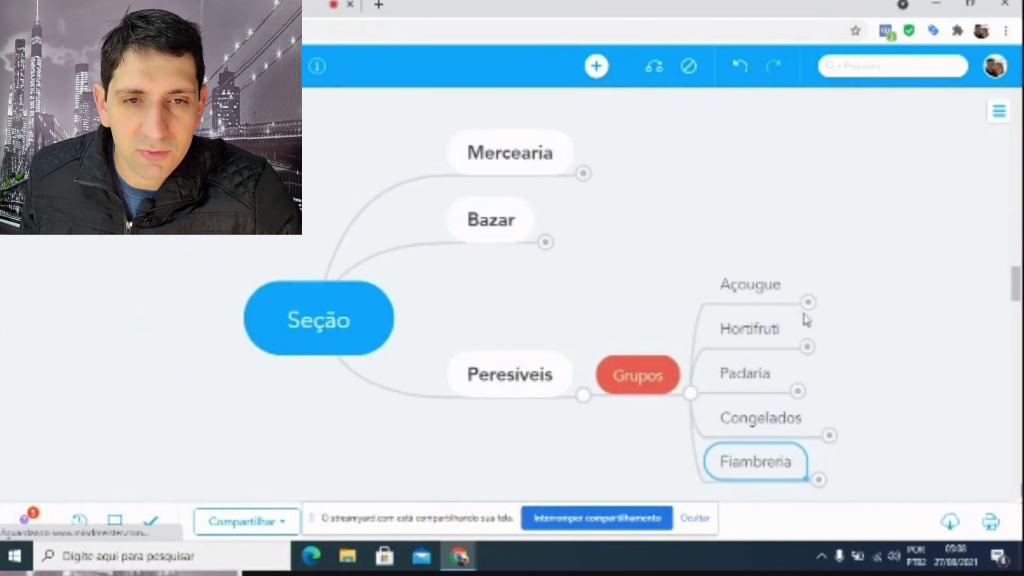
Expand the Açougue group down to its subgroups to review them, and collapse the branch again.
click(809, 304)
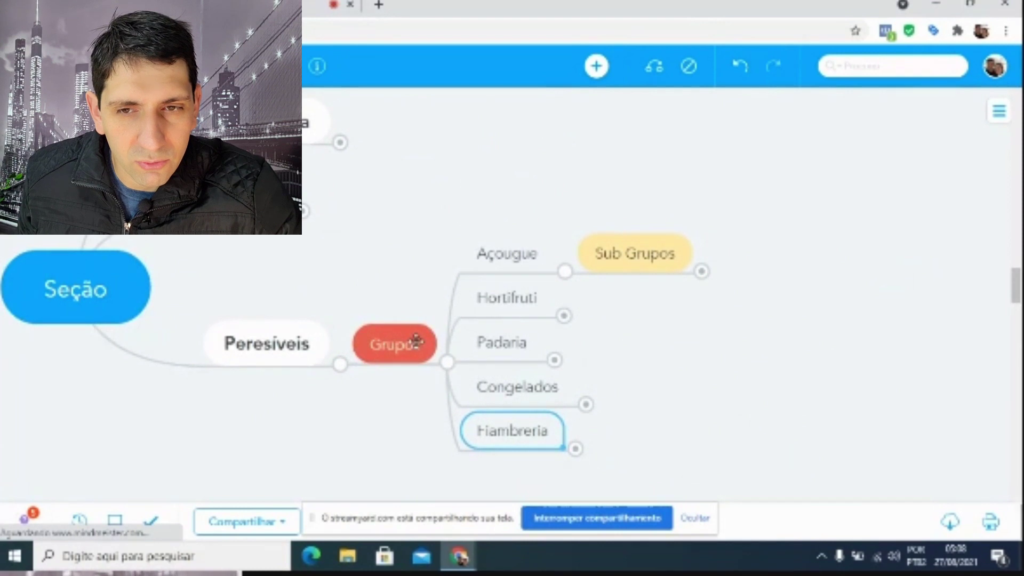
click(703, 272)
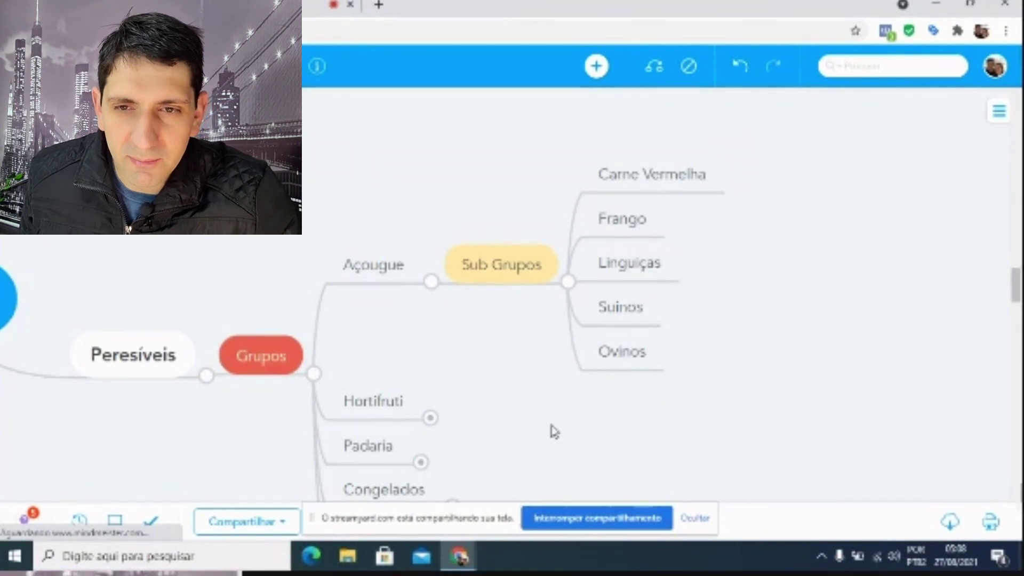
drag(554, 432, 630, 406)
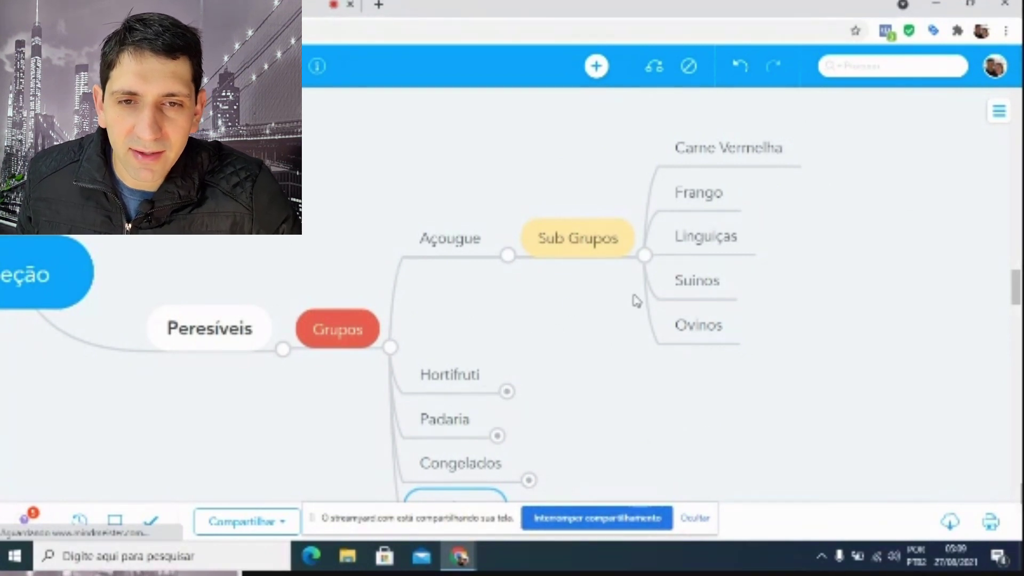
click(642, 262)
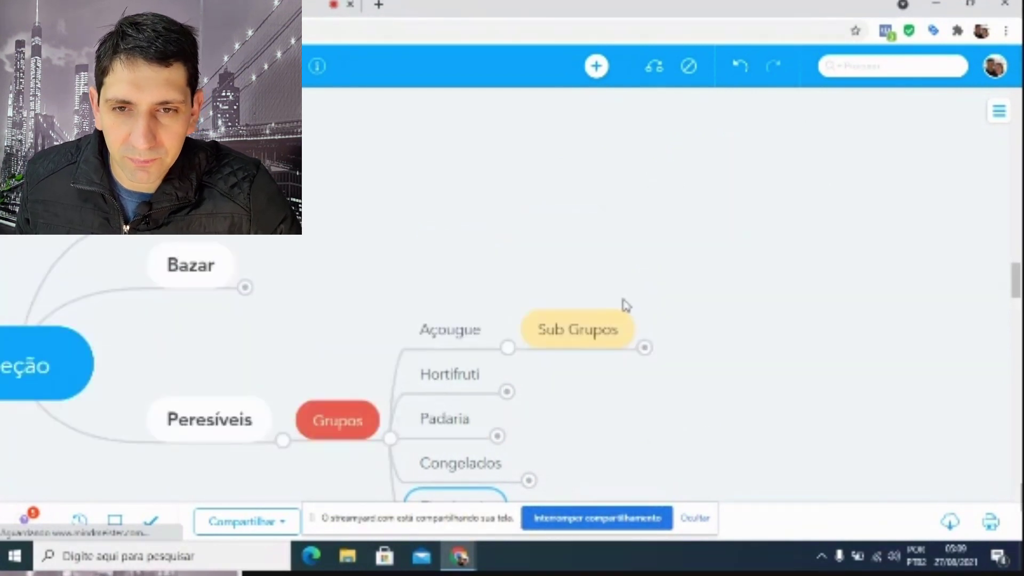
click(509, 350)
Expand the Hortifruti group and its Sub Grupos node to examine the subgroups, and collapse them again.
drag(644, 410, 729, 292)
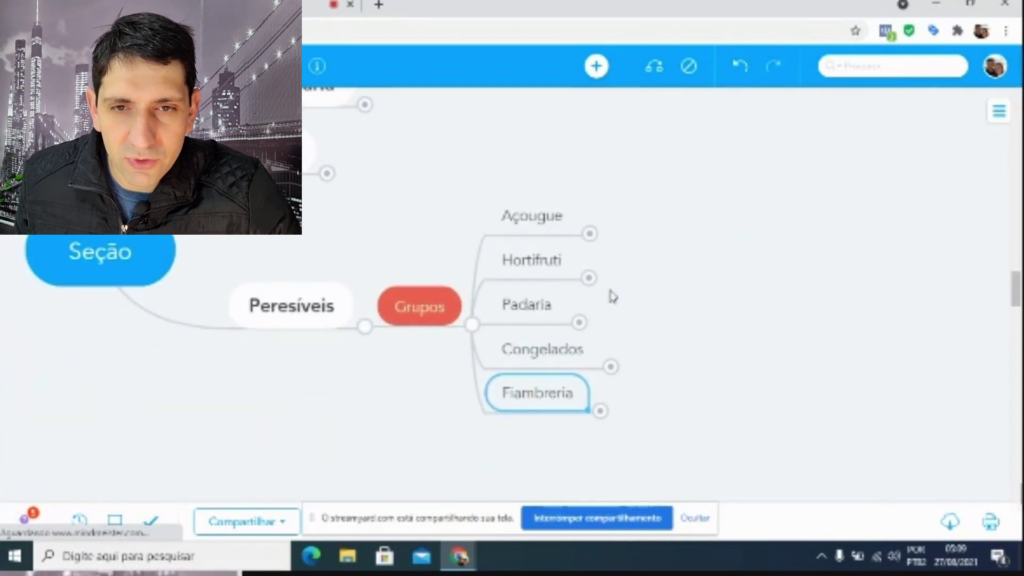
click(588, 278)
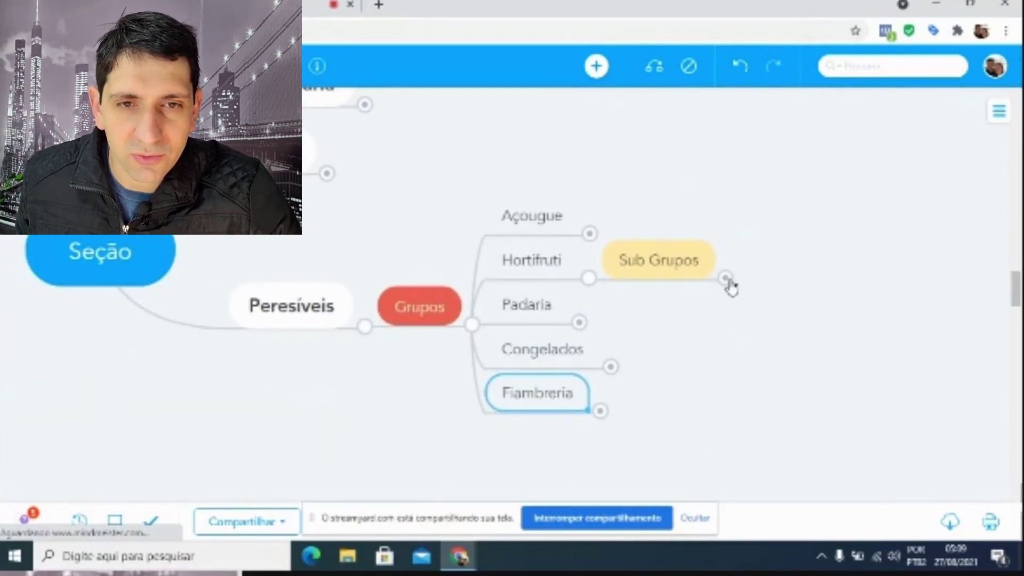
click(728, 282)
drag(763, 322, 596, 437)
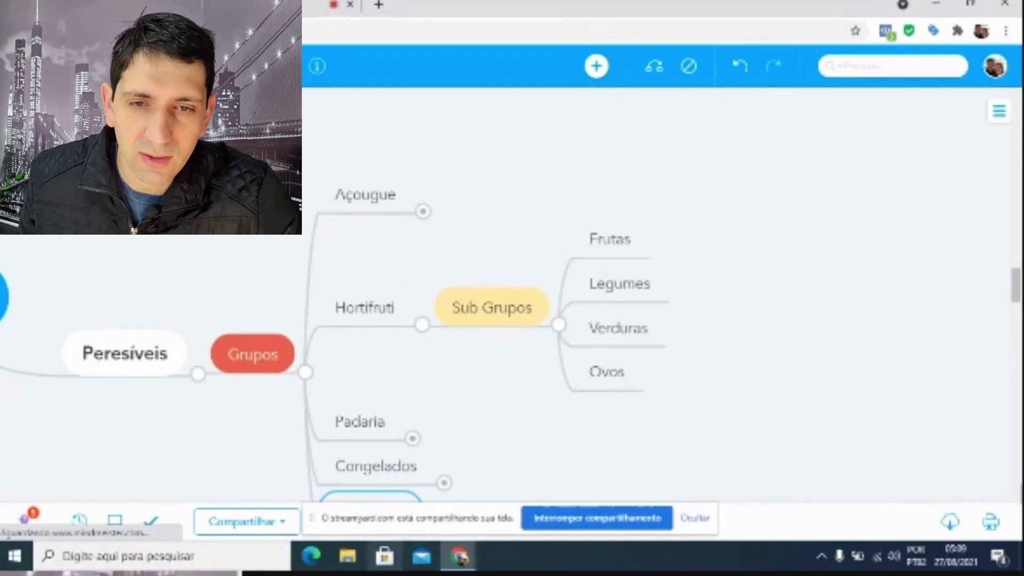
click(559, 328)
Reopen Açougue's Sub Grupos node to go over its meat subgroups once more, and collapse the group.
drag(457, 379, 425, 406)
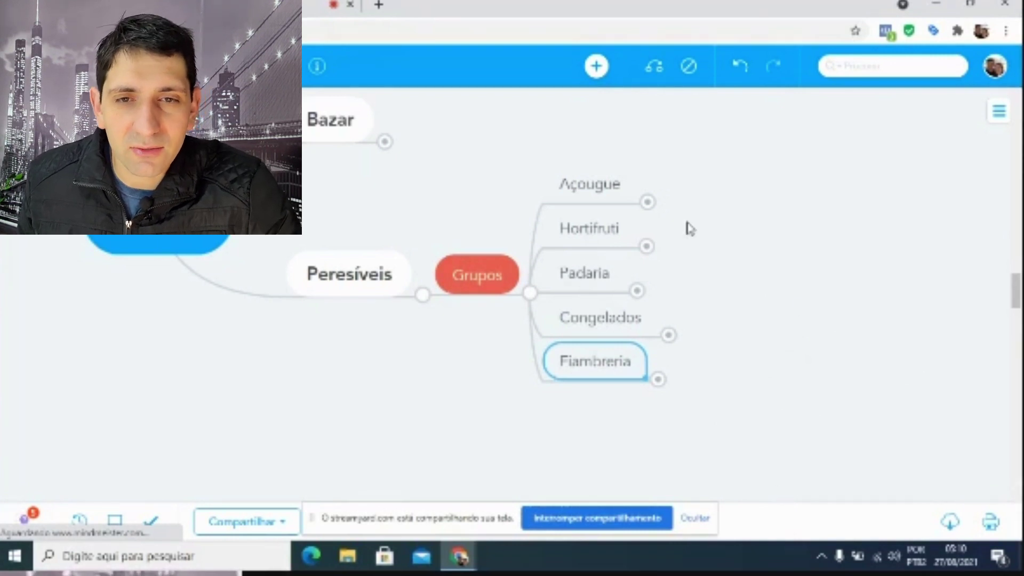
click(648, 204)
click(784, 204)
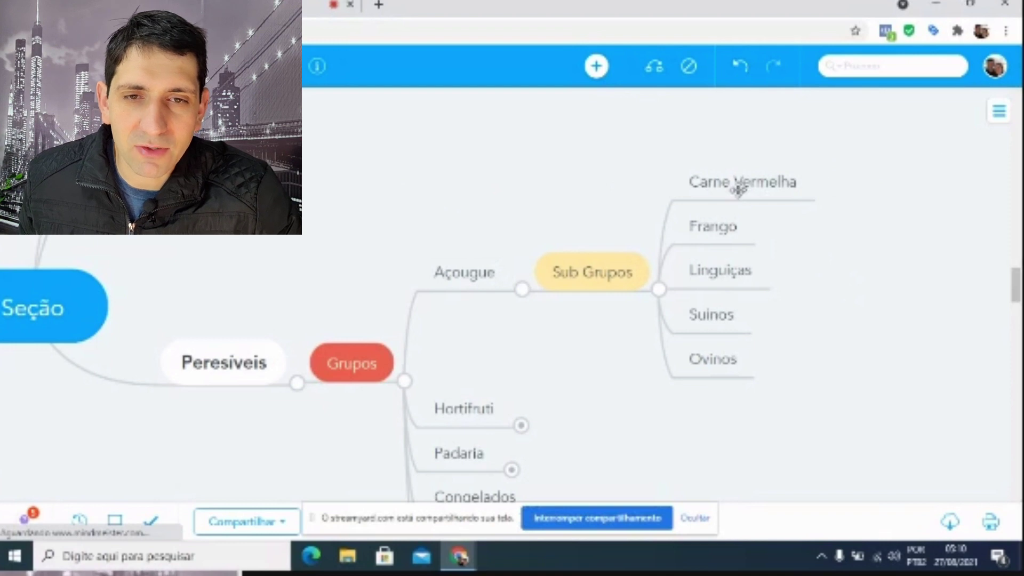
click(658, 291)
click(522, 382)
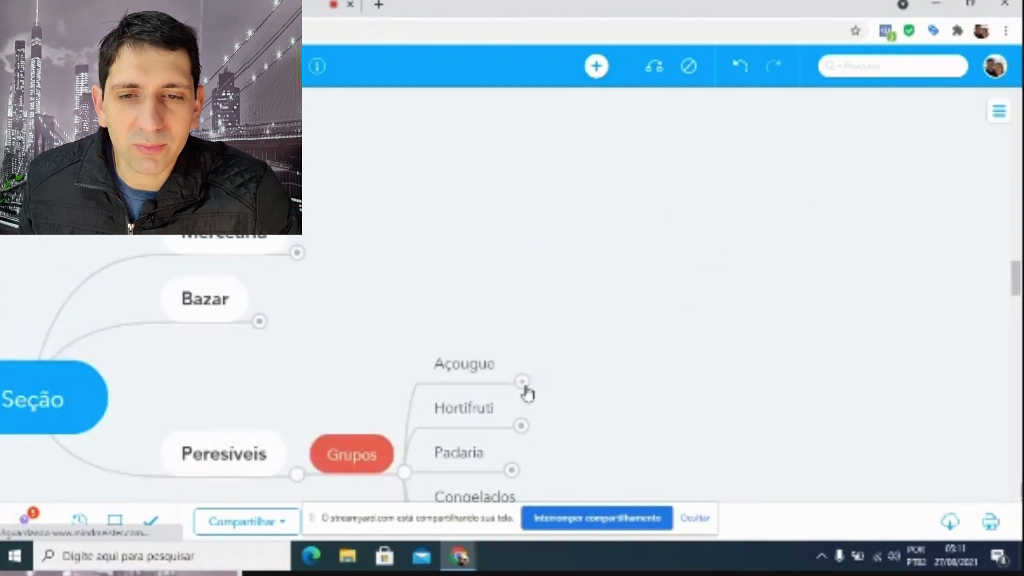
Expand the Padaria group and its Sub Grupos node to review the bakery subgroups, and collapse both.
drag(559, 407, 699, 212)
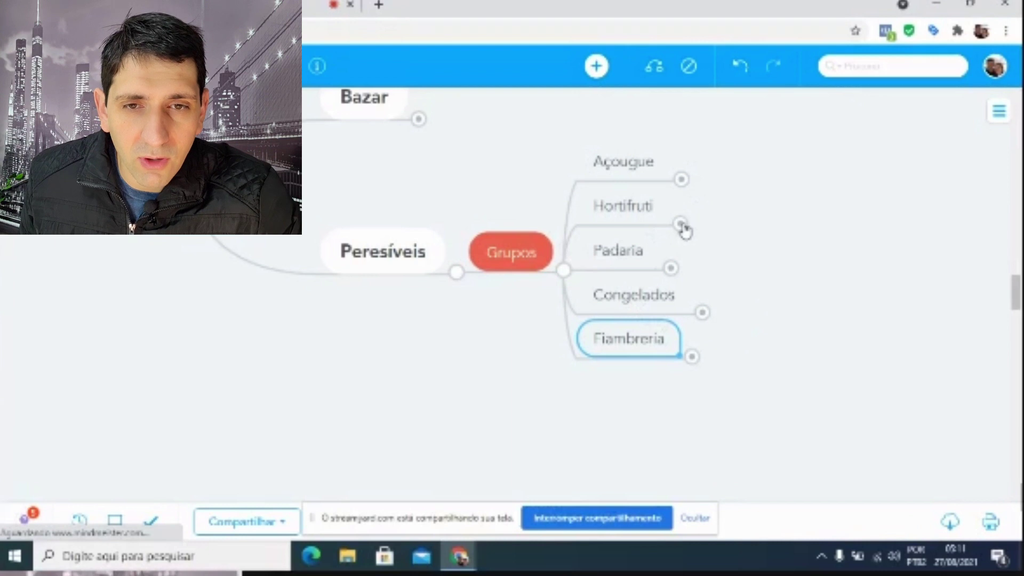
click(670, 269)
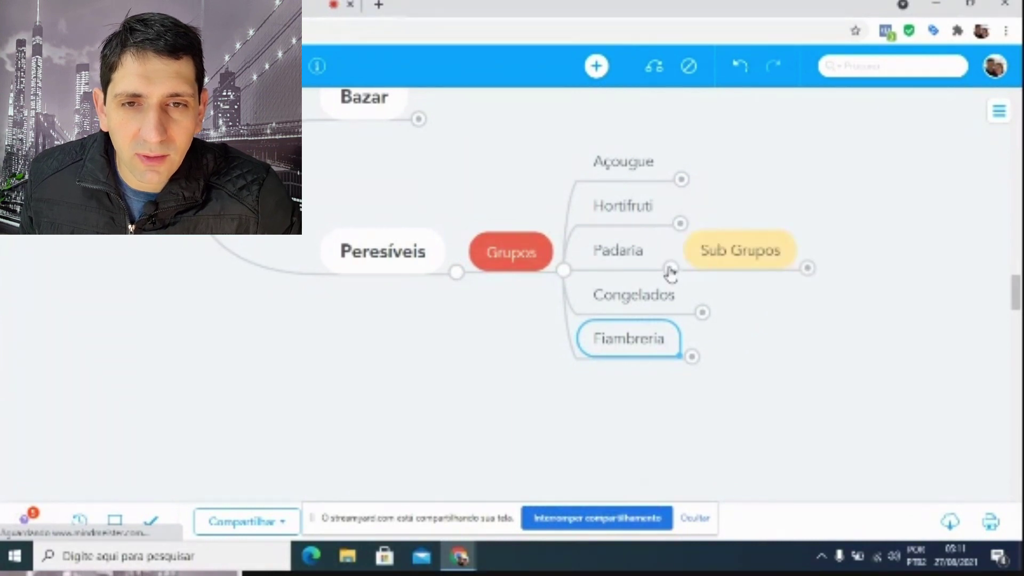
click(806, 268)
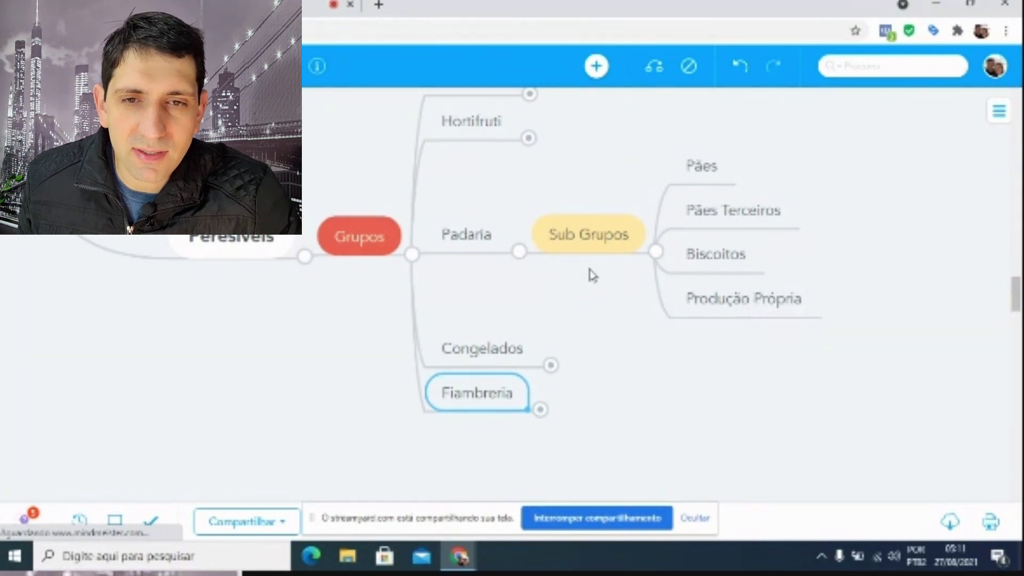
click(655, 253)
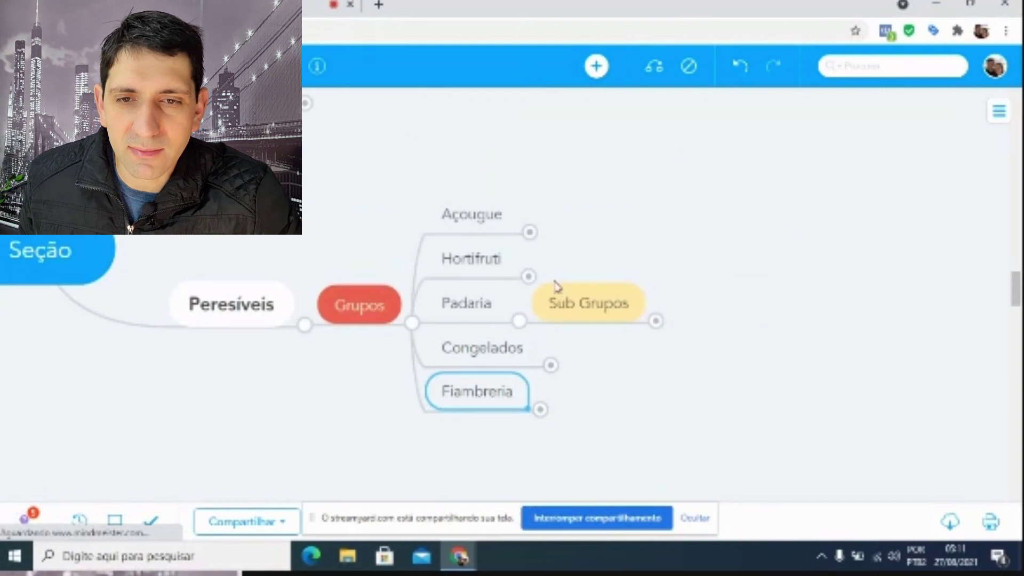
click(523, 324)
Expand the Congelados group and its Sub Grupos node to review the frozen-food subgroups, and collapse both.
drag(681, 377, 749, 312)
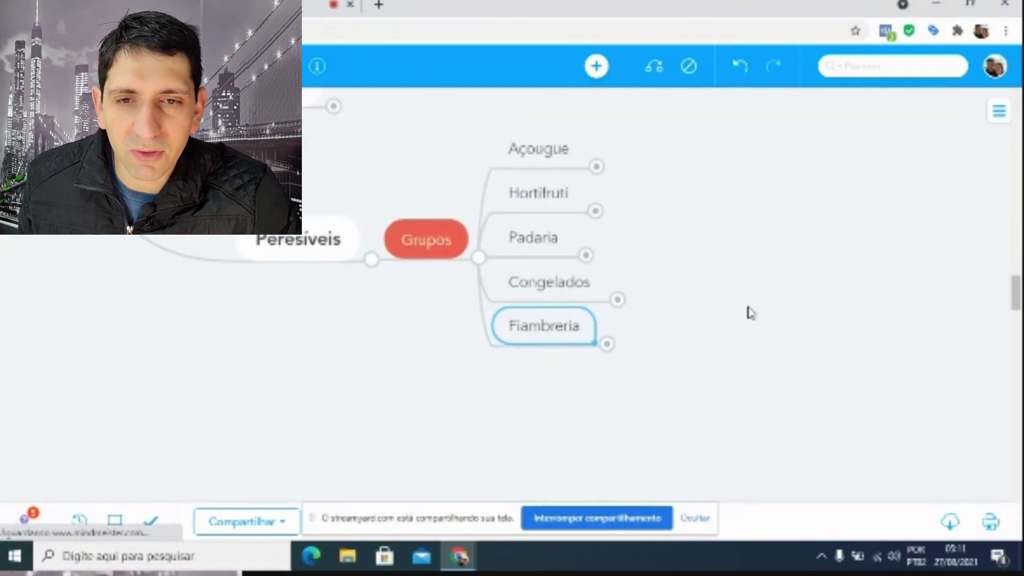
click(618, 301)
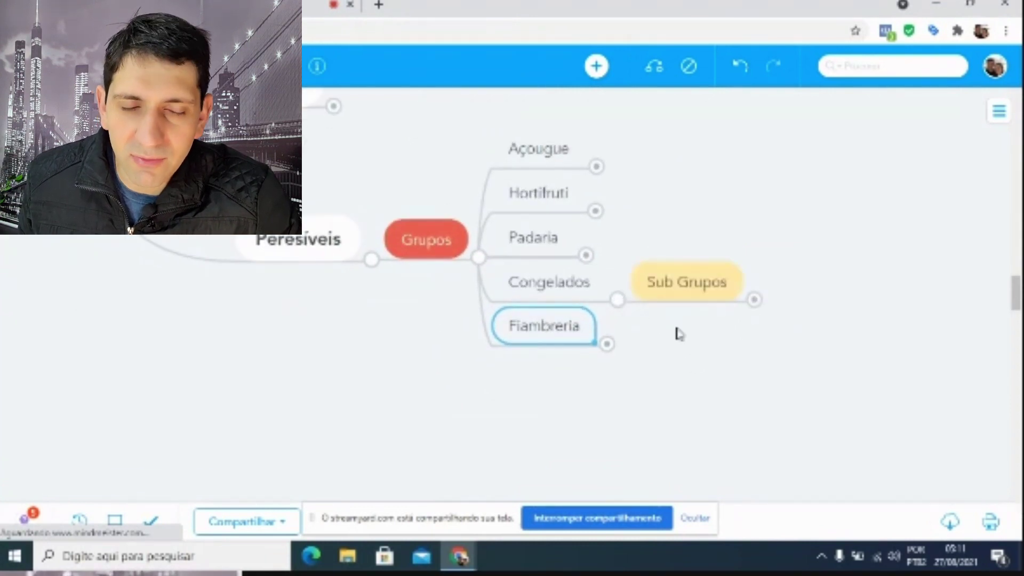
click(754, 301)
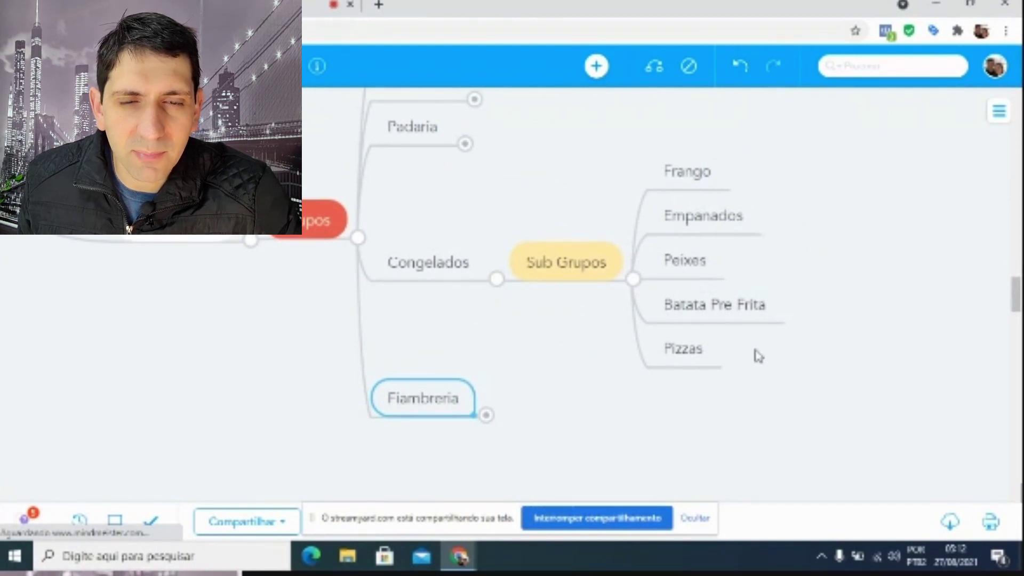
click(632, 279)
click(497, 373)
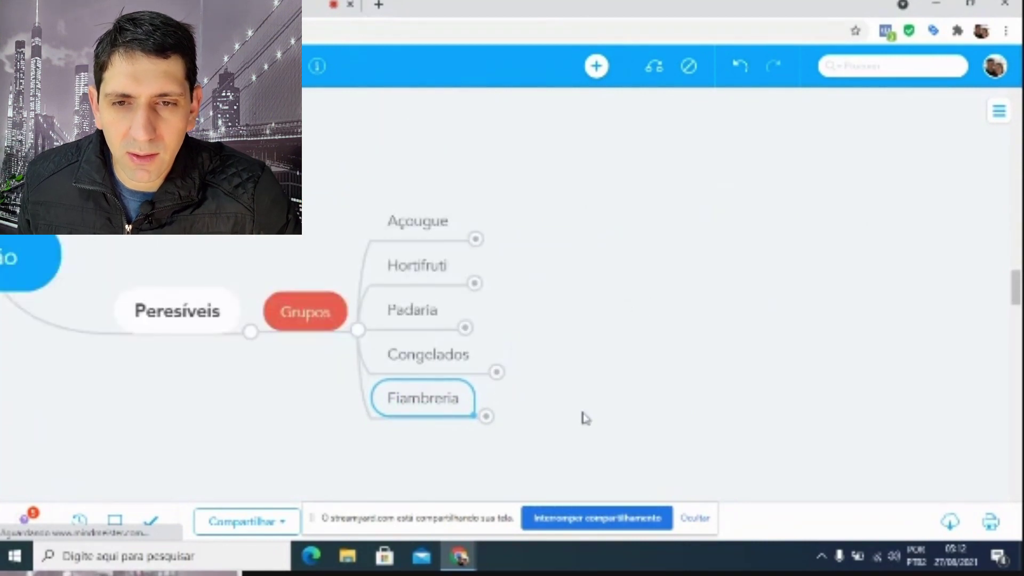
Expand the Fiambreria group and its Sub Grupo node to review the subgroups, and collapse both.
click(591, 265)
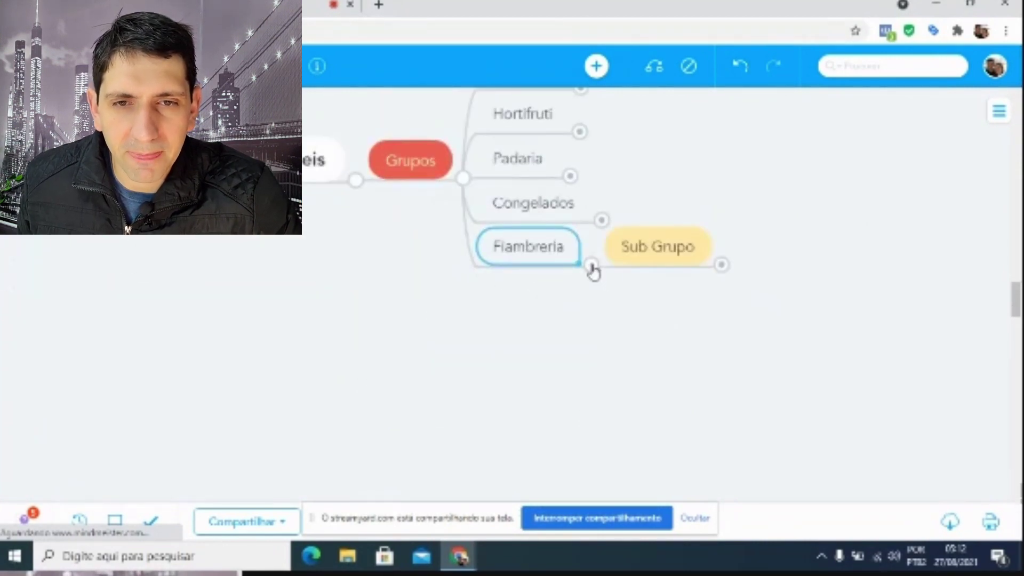
click(722, 265)
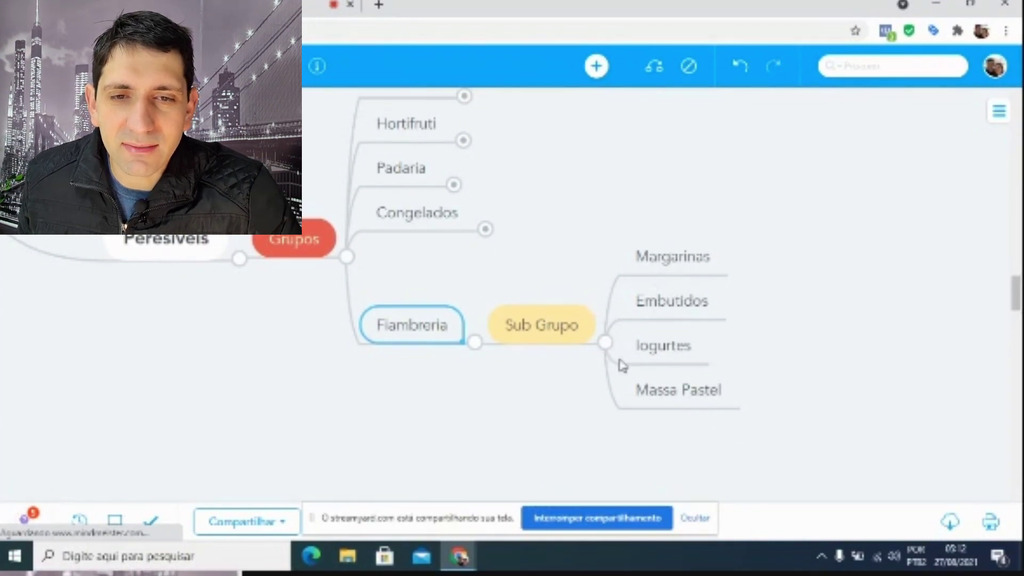
click(665, 259)
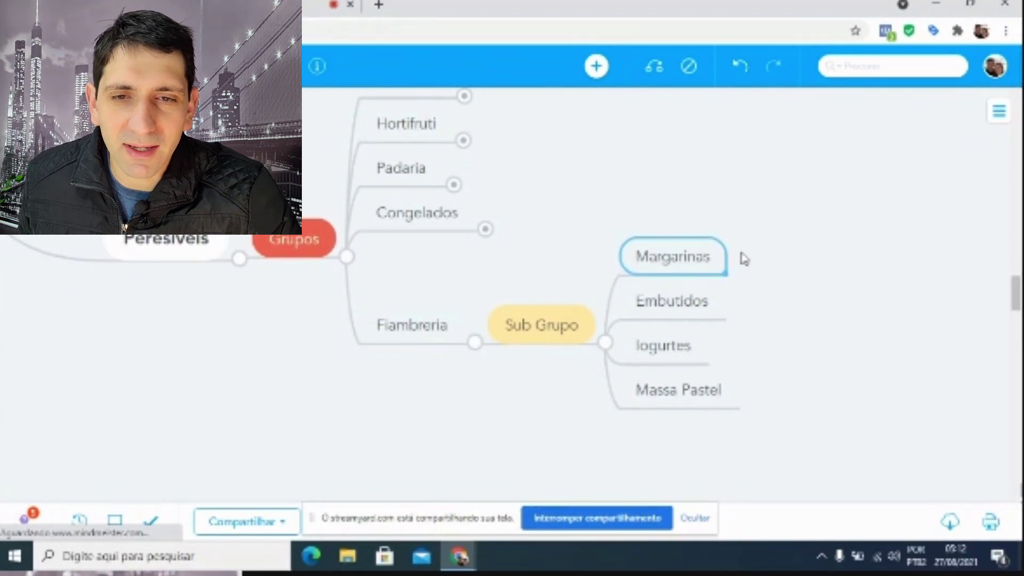
click(605, 343)
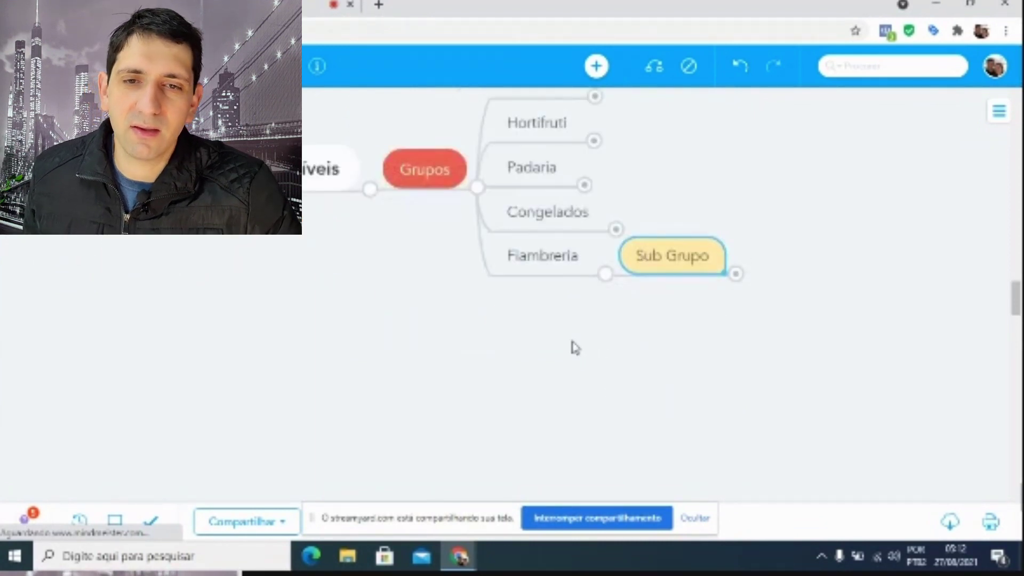
click(605, 276)
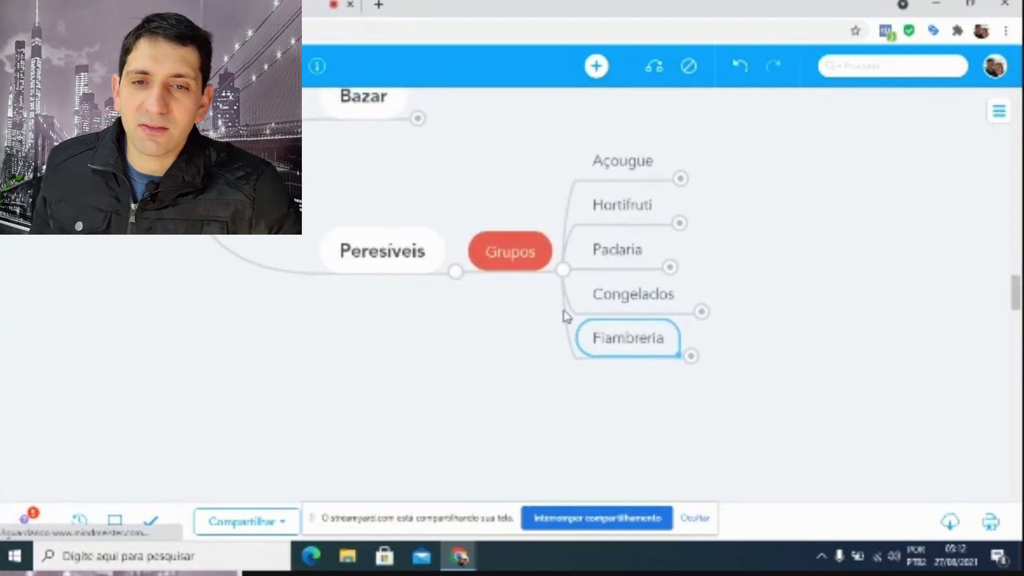
Collapse the Peresíveis branch completely, and expand Mercearia, Bazar and Peresíveis by one level to show only their Grupos nodes.
click(564, 270)
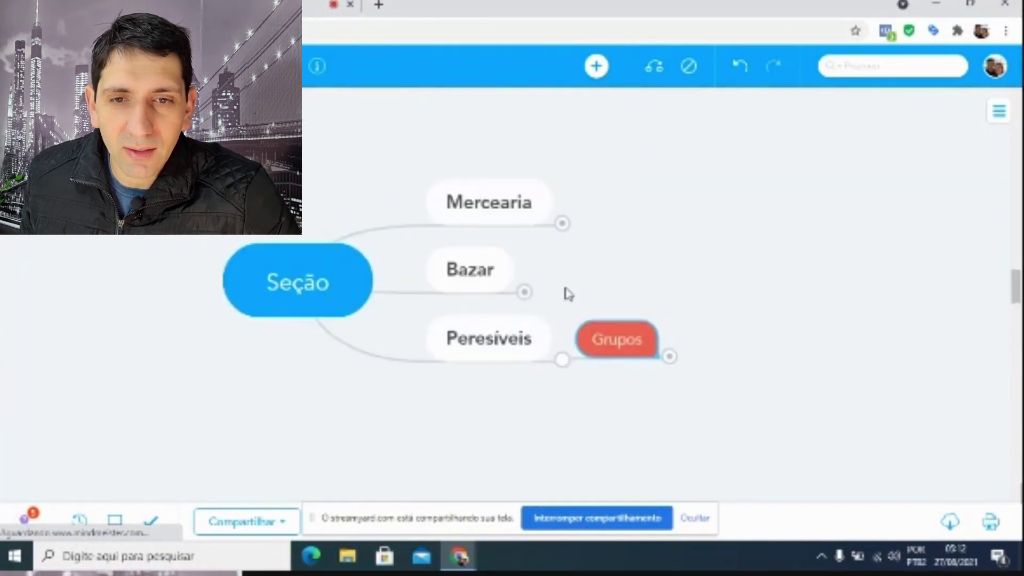
click(560, 358)
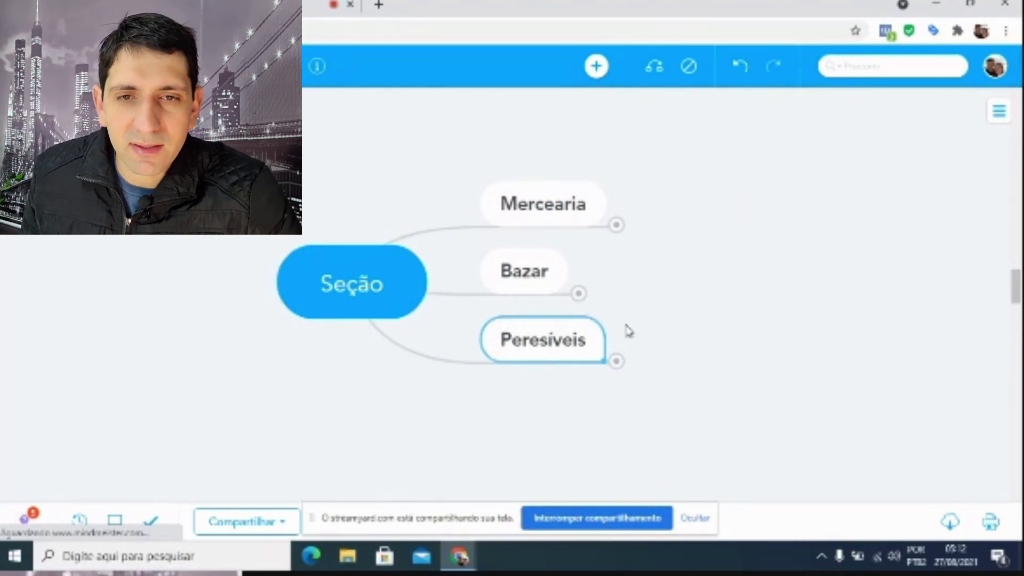
click(617, 225)
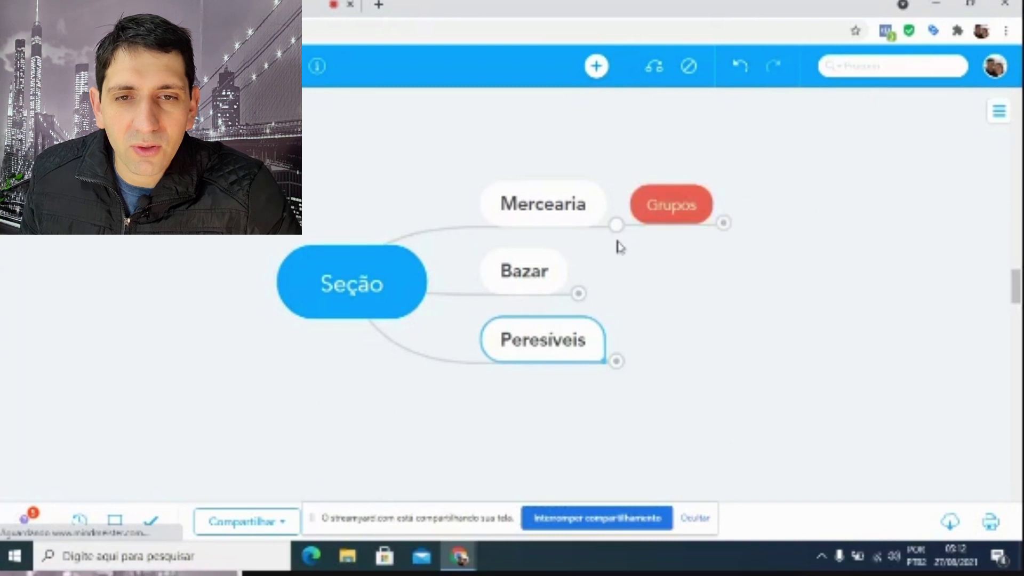
click(579, 295)
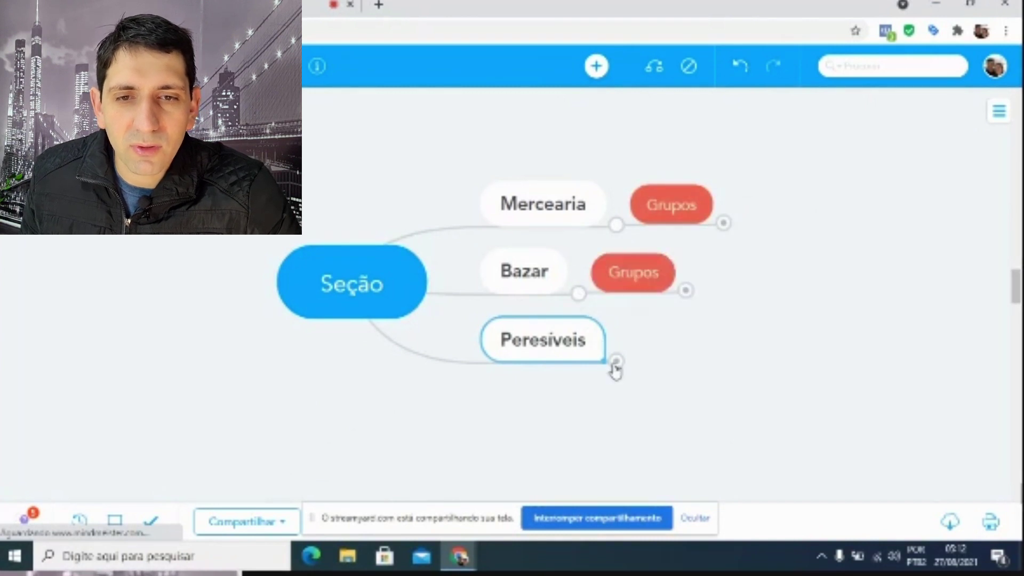
click(616, 361)
Expand Bazar's Grupos down to the Sub Grupos of Cama mesa Banho to review its subgroups, and collapse back to the Grupos node.
click(686, 291)
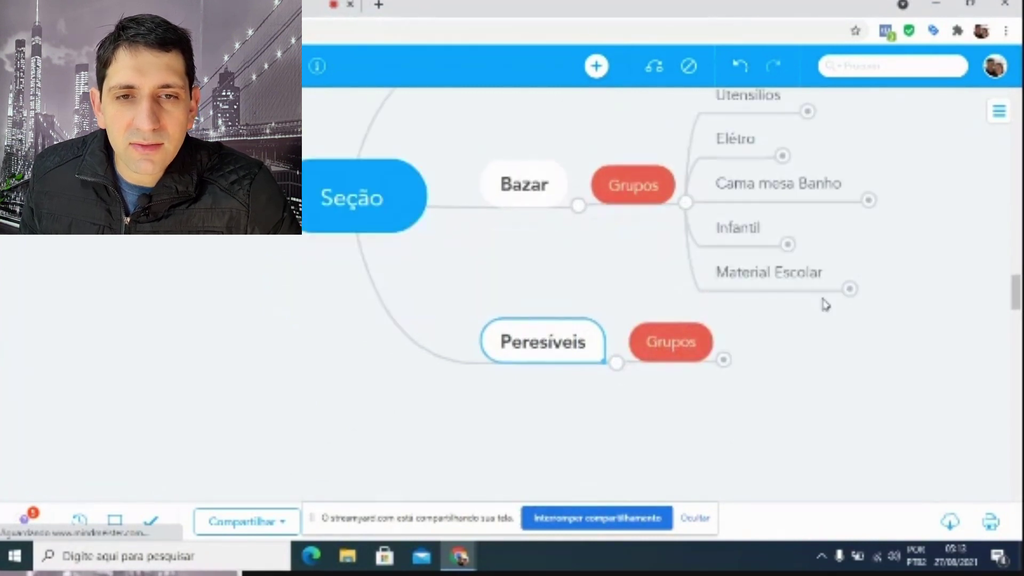
drag(901, 357, 591, 464)
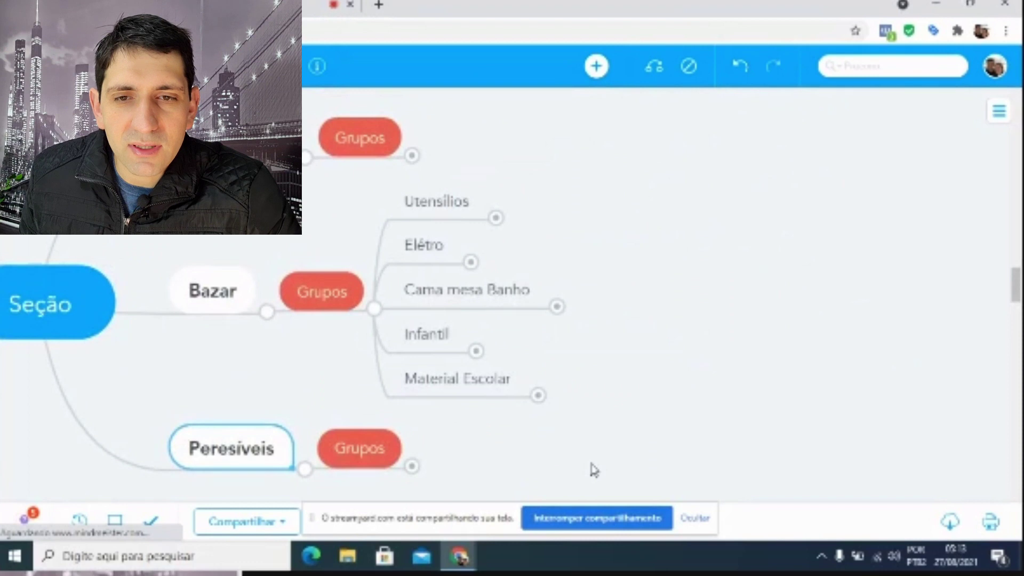
click(557, 309)
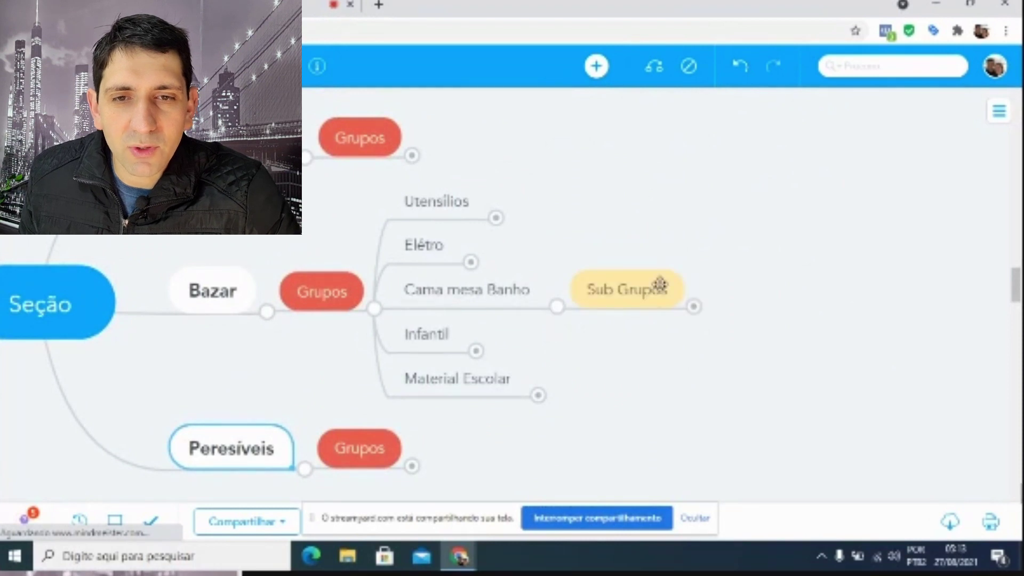
click(694, 308)
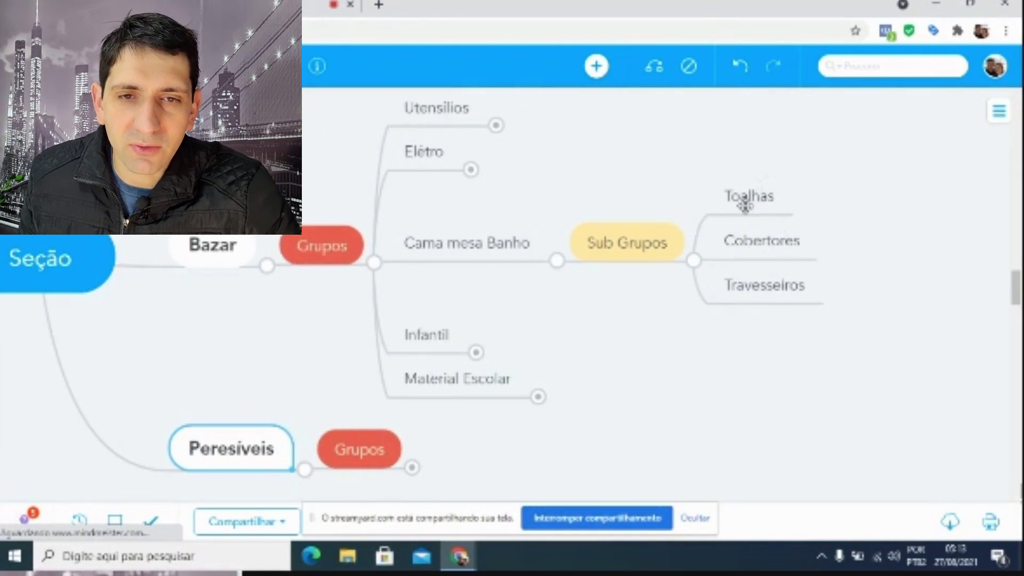
click(693, 261)
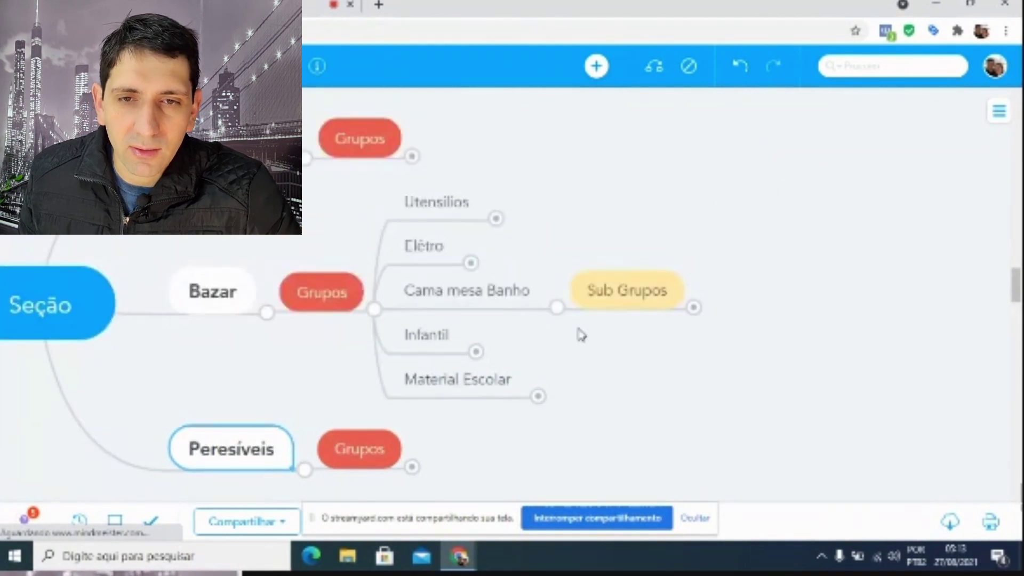
click(554, 310)
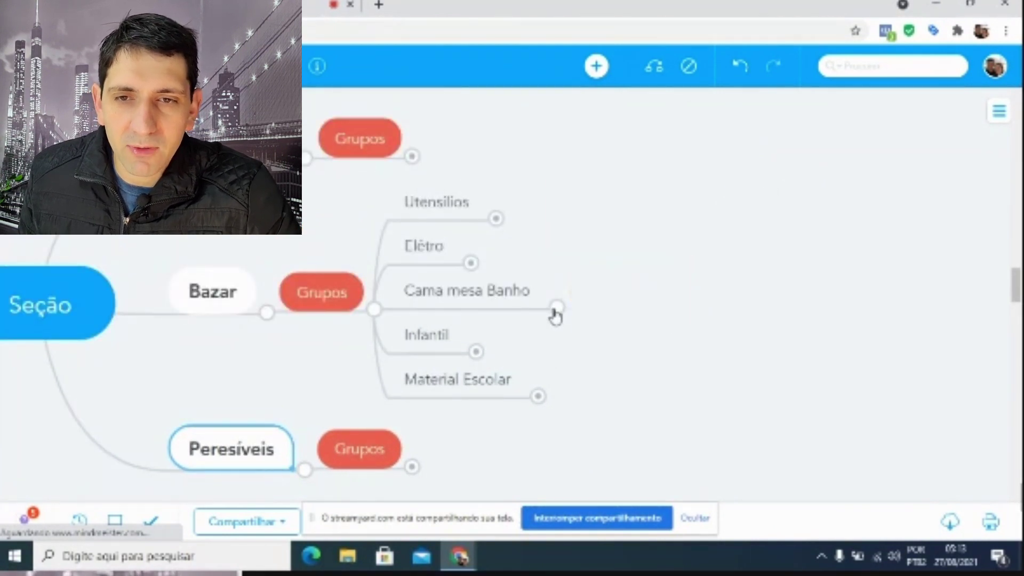
click(373, 310)
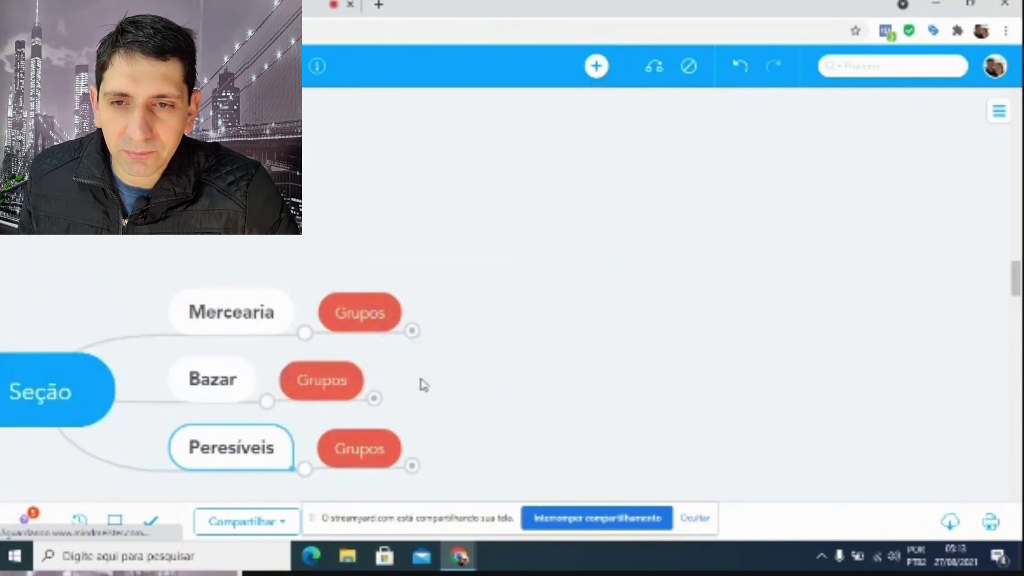
drag(423, 384, 772, 297)
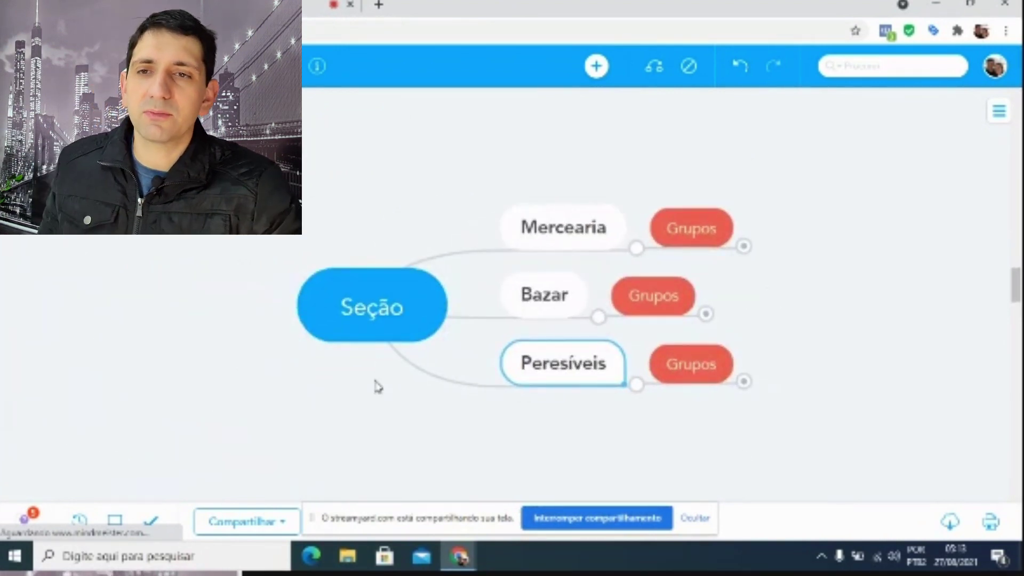